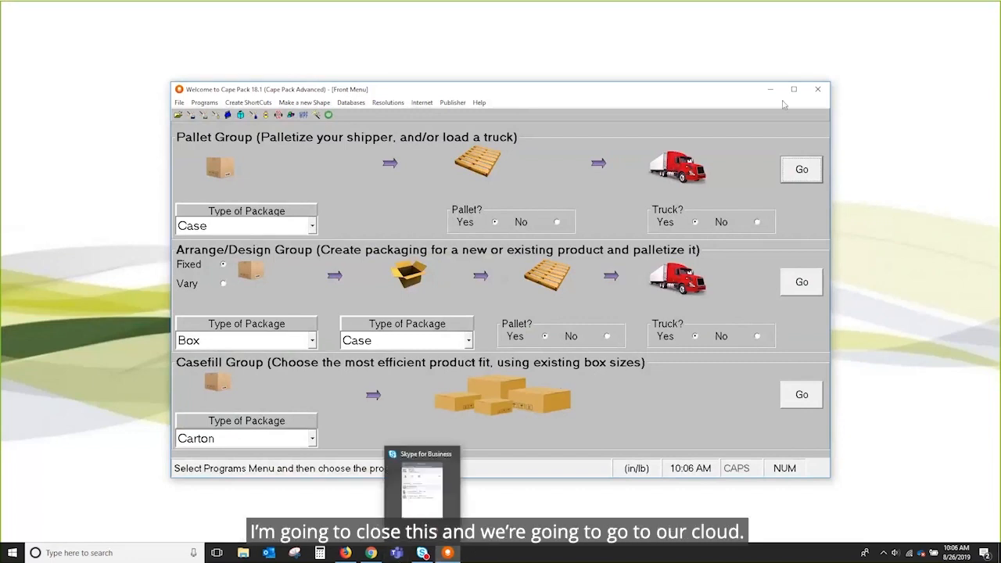
Step: Close Cape Pack 18.1 and return to the Cape Pack Cloud solutions list in Chrome
left_click(818, 89)
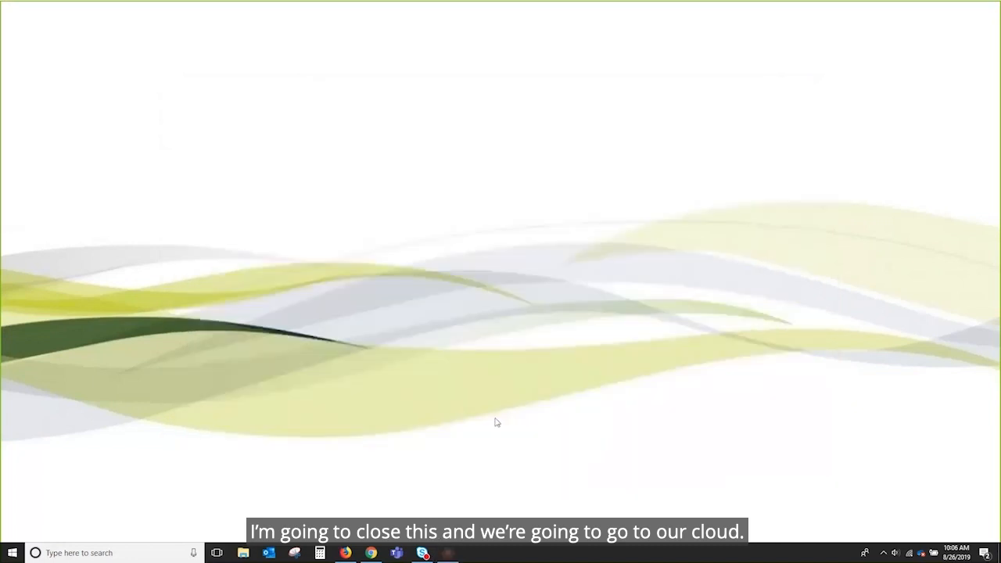
left_click(371, 552)
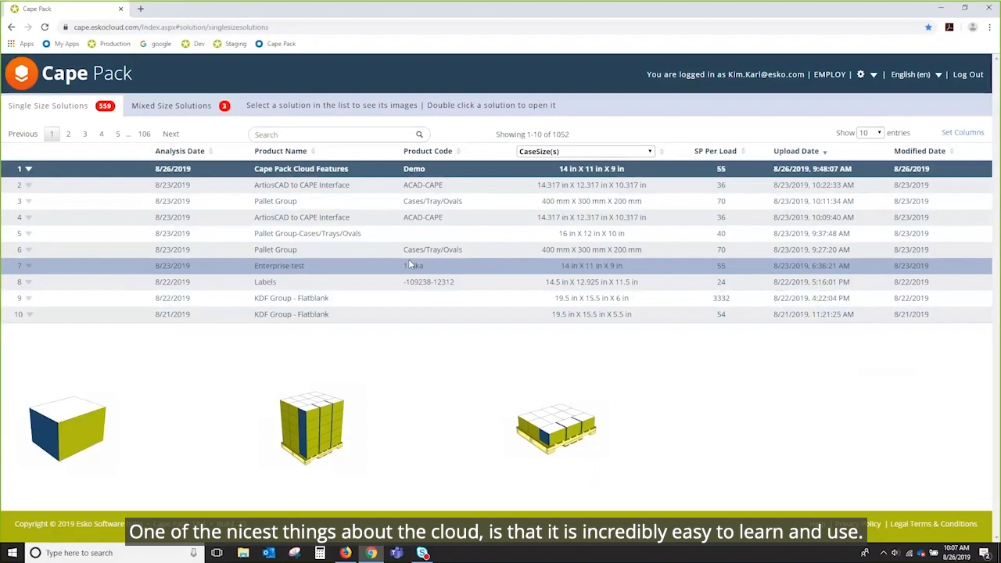
Step: Open the 'Cape Pack Cloud Features' solution from row 1 of Single Size Solutions
left_click_drag(245, 104, 557, 114)
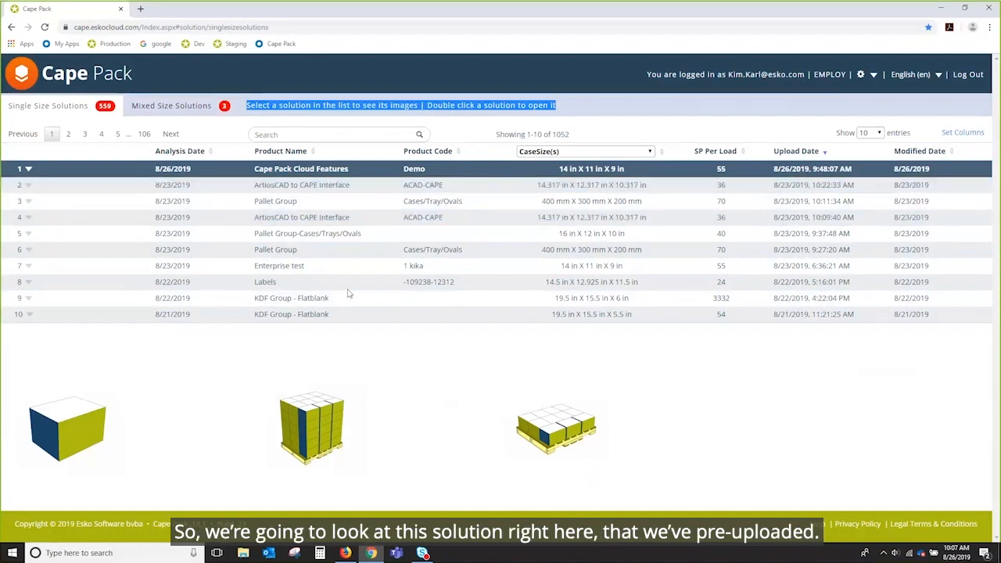
double_click(334, 170)
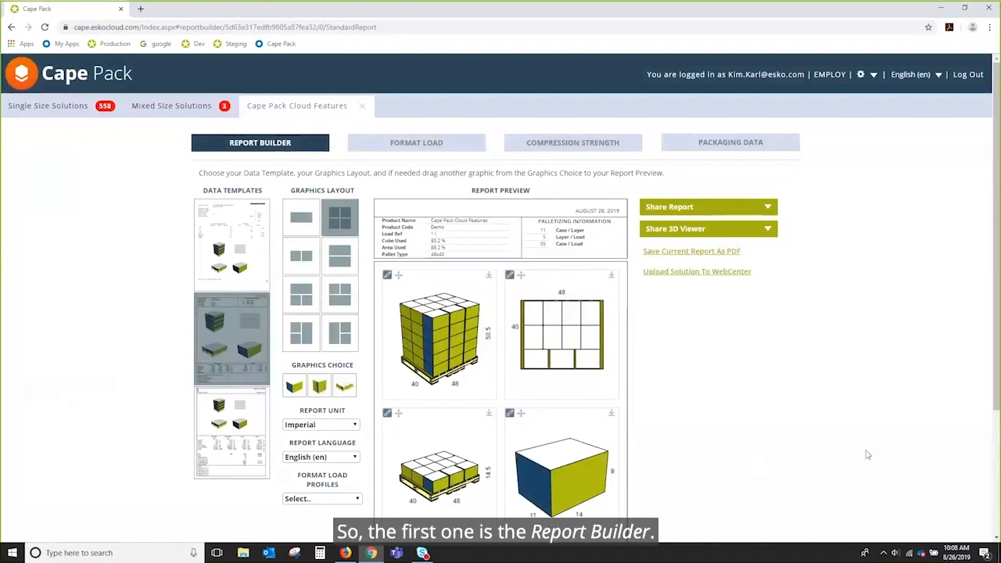
left_click_drag(995, 308, 996, 352)
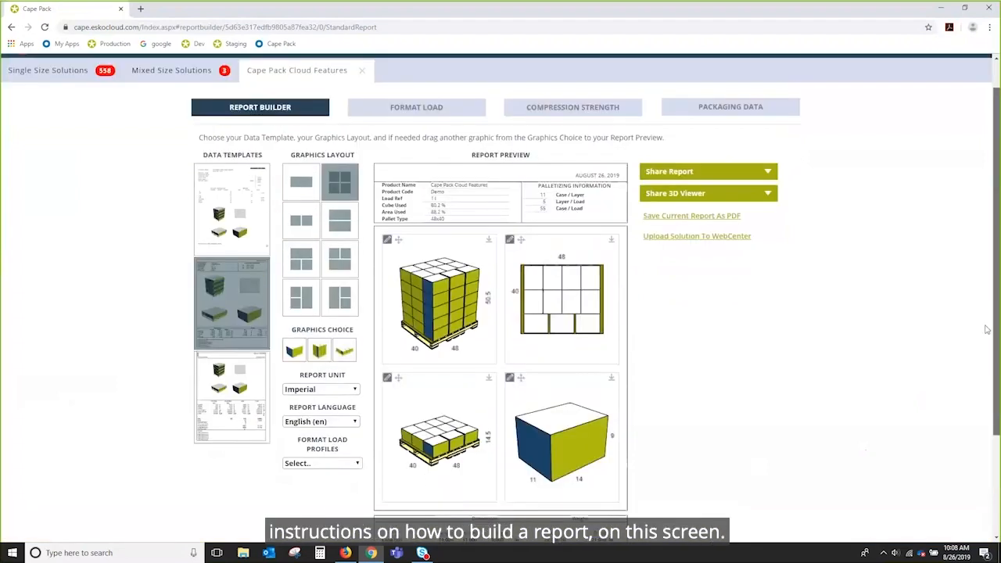
left_click_drag(198, 140, 668, 143)
left_click(741, 443)
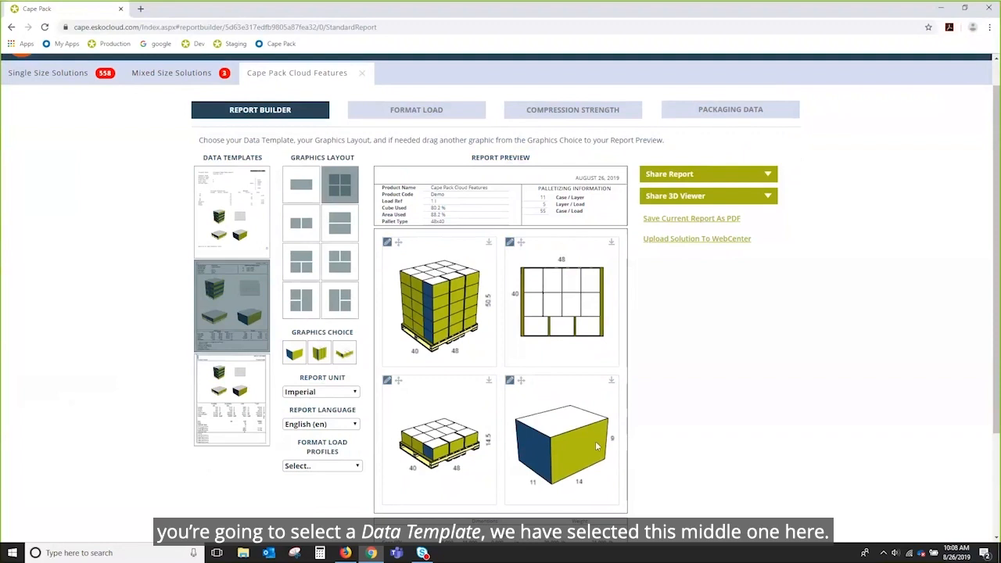
scroll(795, 404, "down", 2)
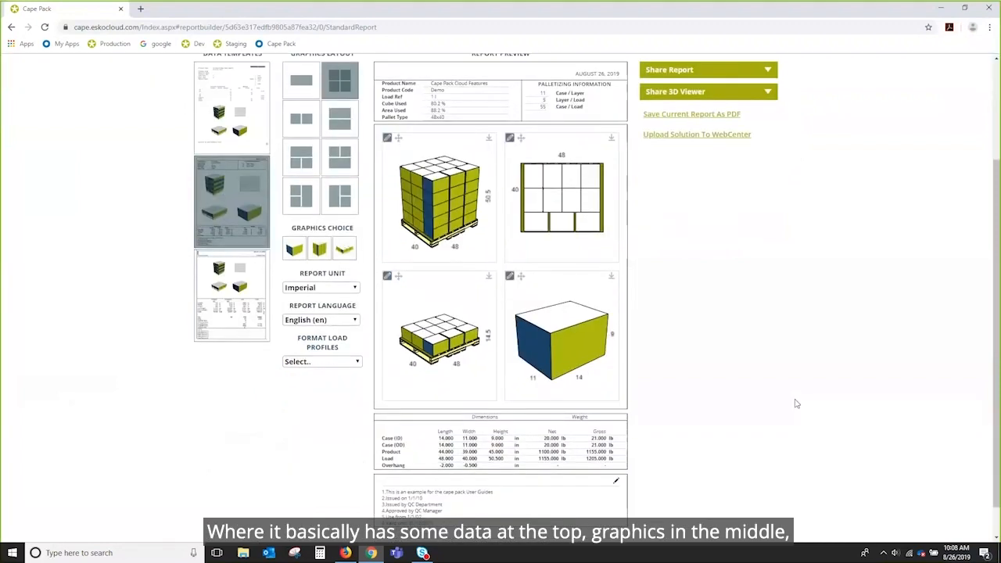
scroll(795, 404, "up", 2)
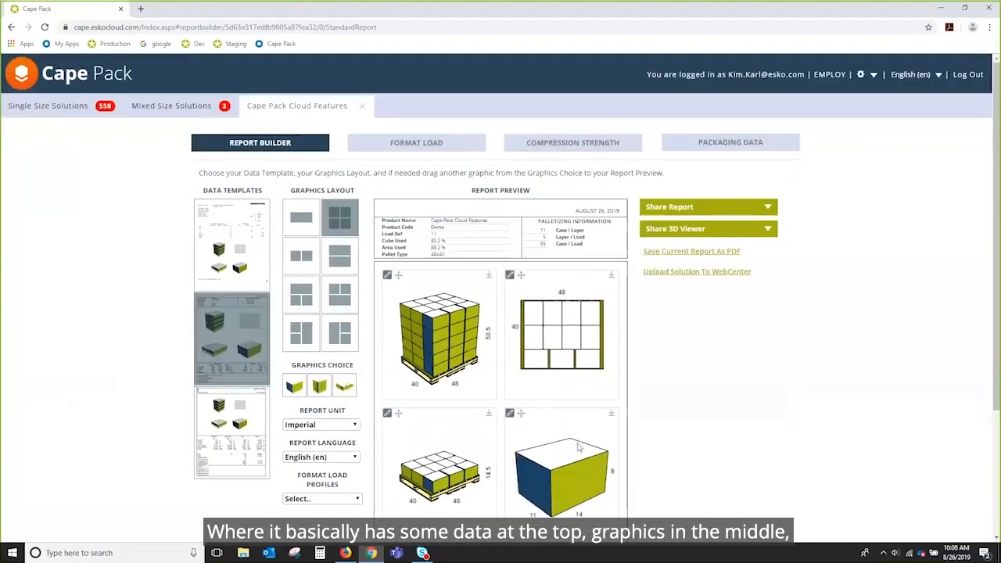
scroll(761, 433, "down", 2)
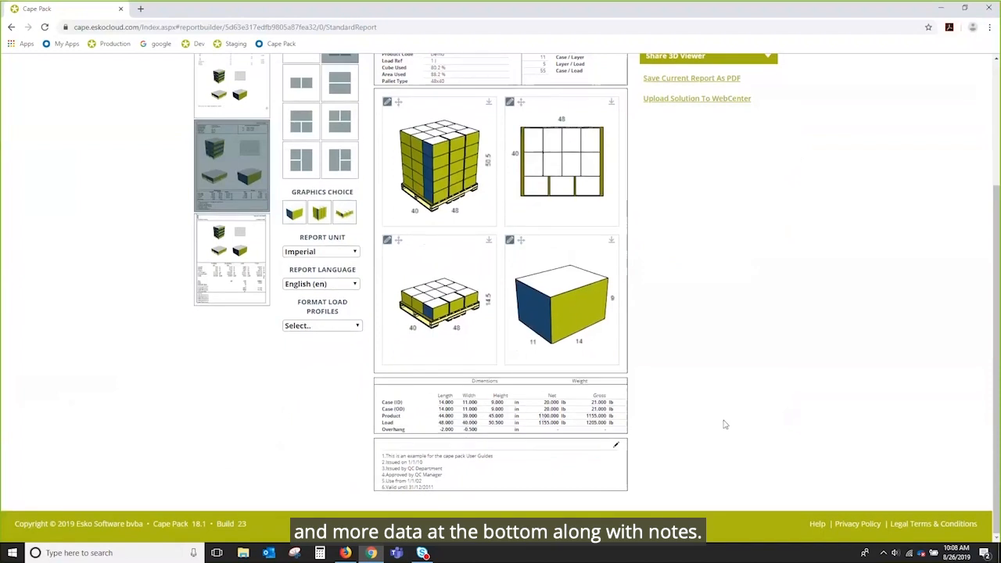
scroll(789, 290, "up", 1)
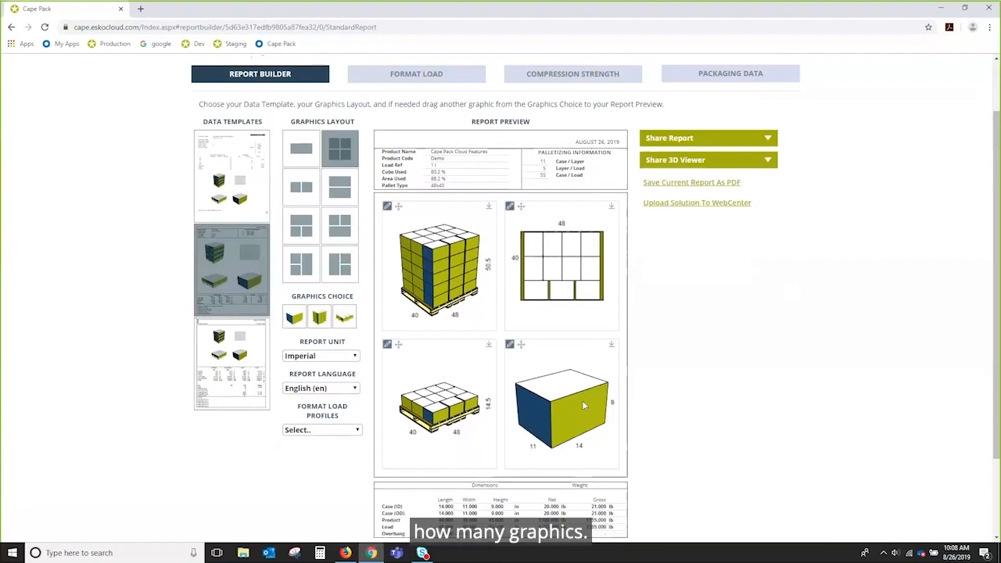
Step: Switch the report to the three-graphic layout and put the case view in the small pallet slot
left_click(303, 226)
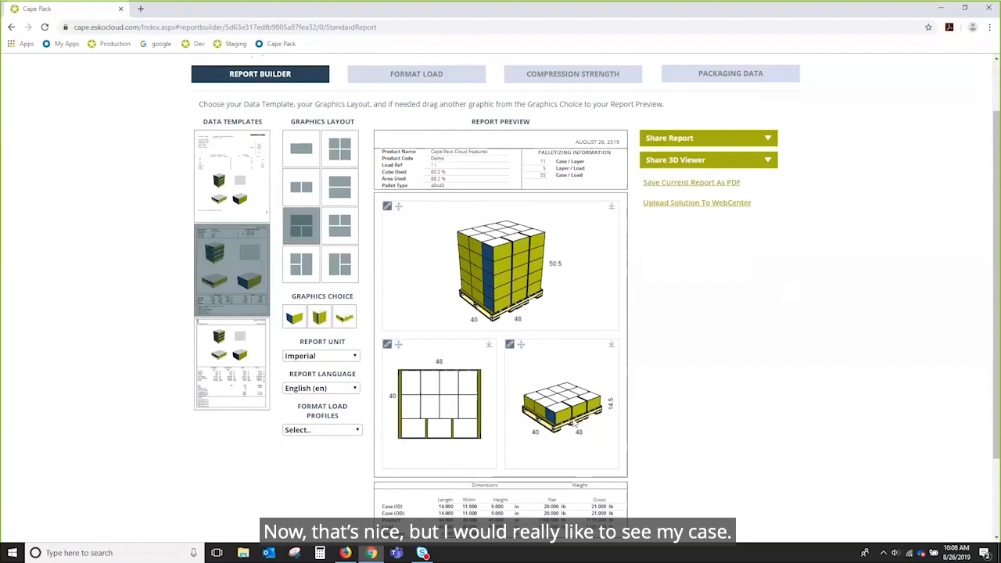
left_click_drag(291, 317, 563, 407)
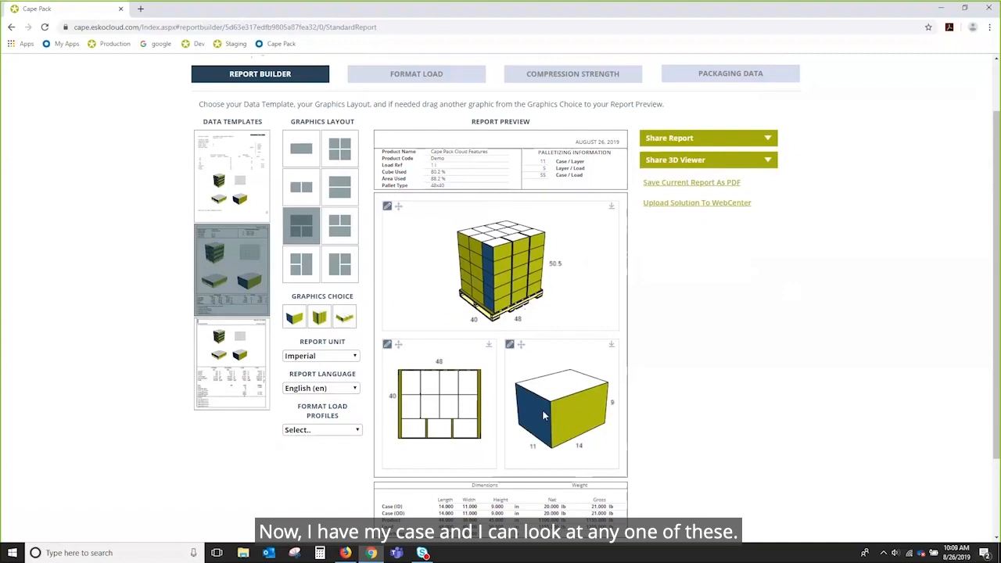
left_click_drag(492, 300, 494, 255)
scroll(511, 286, "up", 3)
scroll(510, 285, "down", 3)
scroll(494, 254, "up", 3)
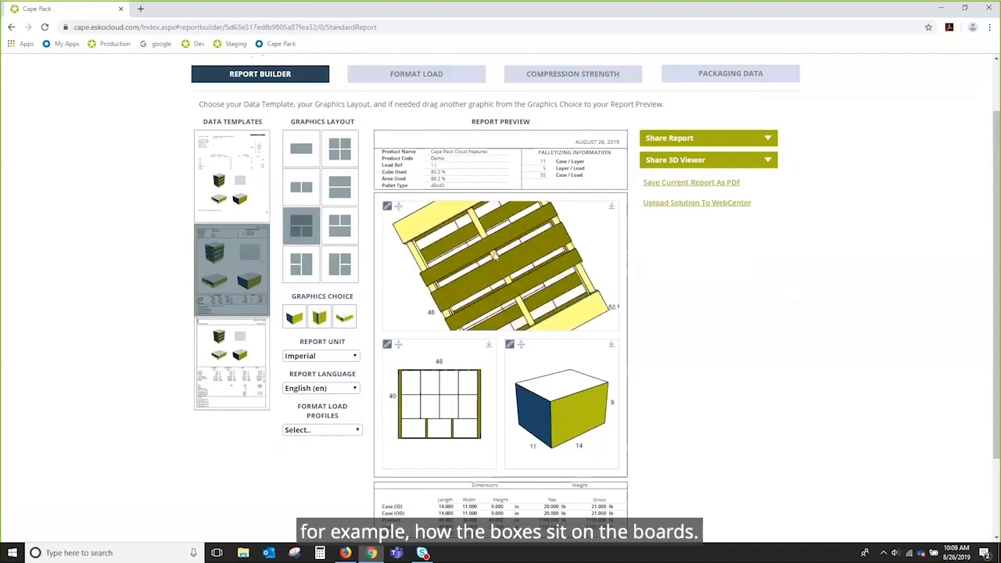
scroll(494, 255, "up", 2)
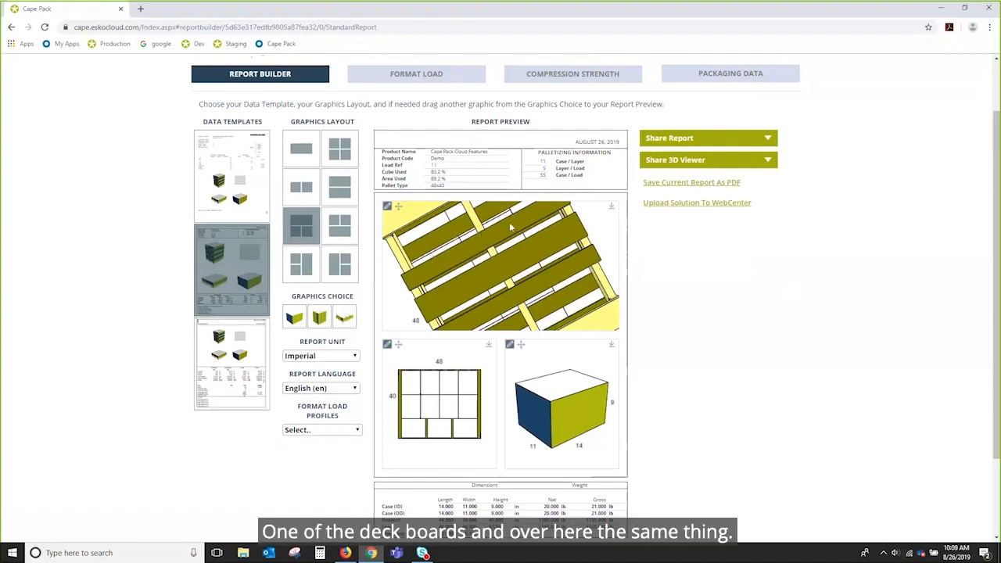
Step: Orbit and zoom the large pallet graphic from its underside to a side view
left_click_drag(495, 229, 524, 305)
scroll(483, 257, "up", 5)
scroll(484, 257, "down", 7)
scroll(485, 261, "down", 5)
scroll(513, 293, "up", 5)
scroll(512, 294, "down", 4)
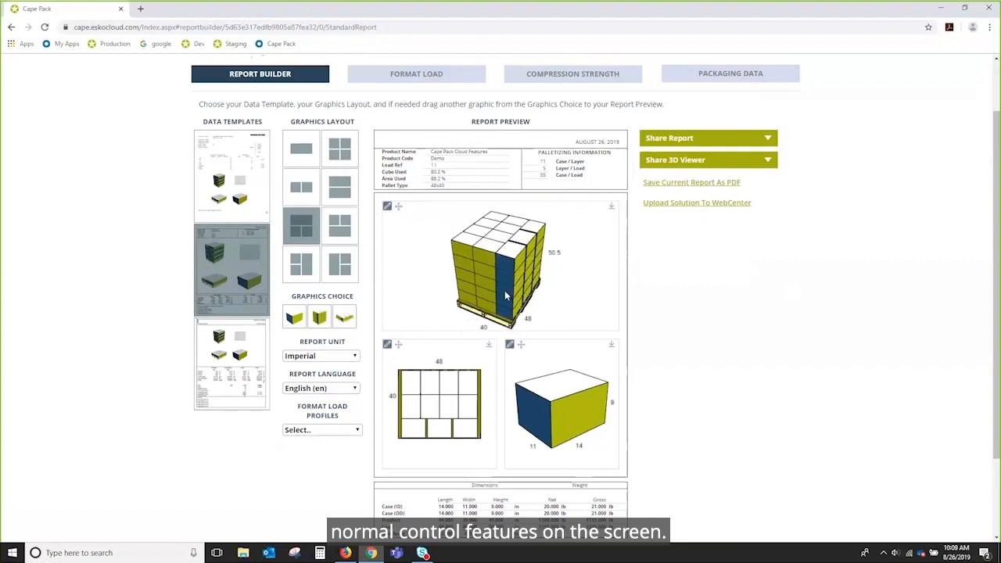
Step: Preview the pallet load stacked two high with Multi-Stack
left_click_drag(500, 289, 480, 281)
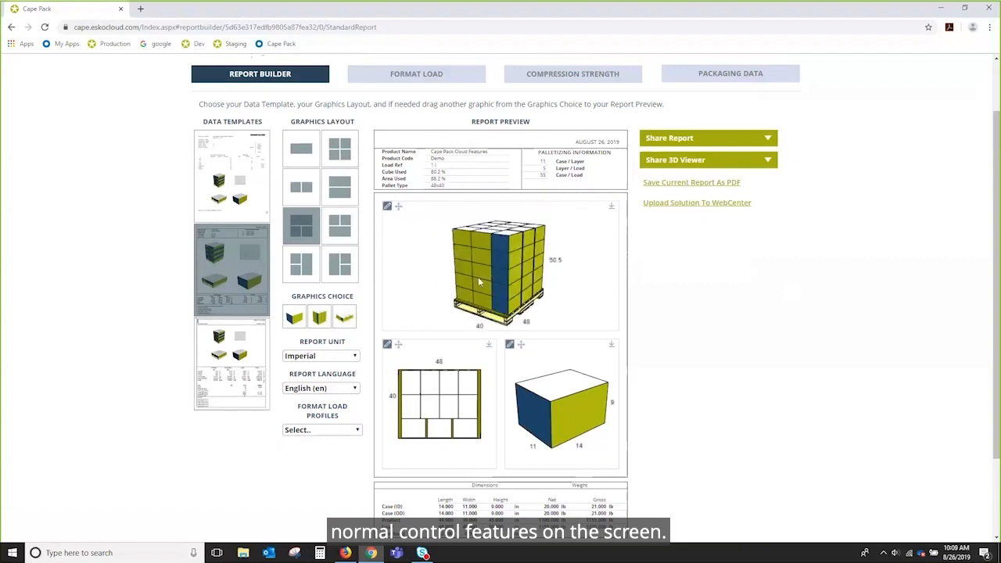
left_click(387, 206)
mouse_move(436, 277)
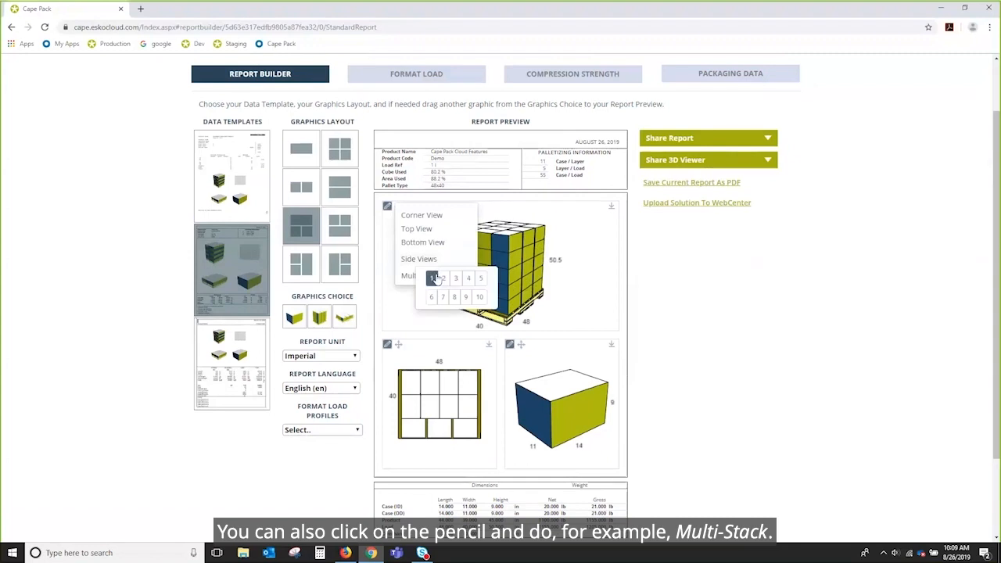
left_click(442, 278)
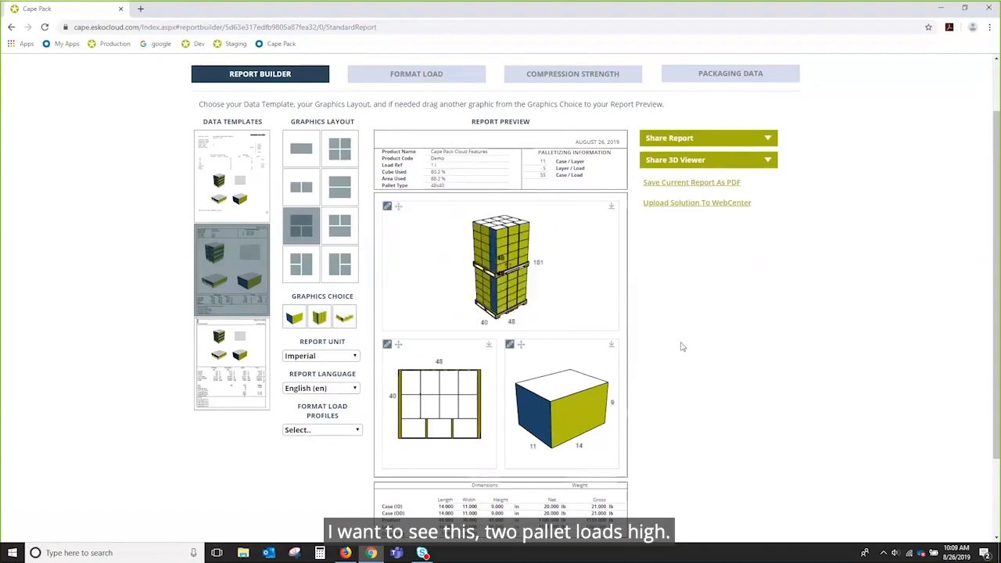
mouse_move(512, 277)
left_mouse_down()
mouse_move(532, 280)
mouse_move(493, 288)
left_mouse_up()
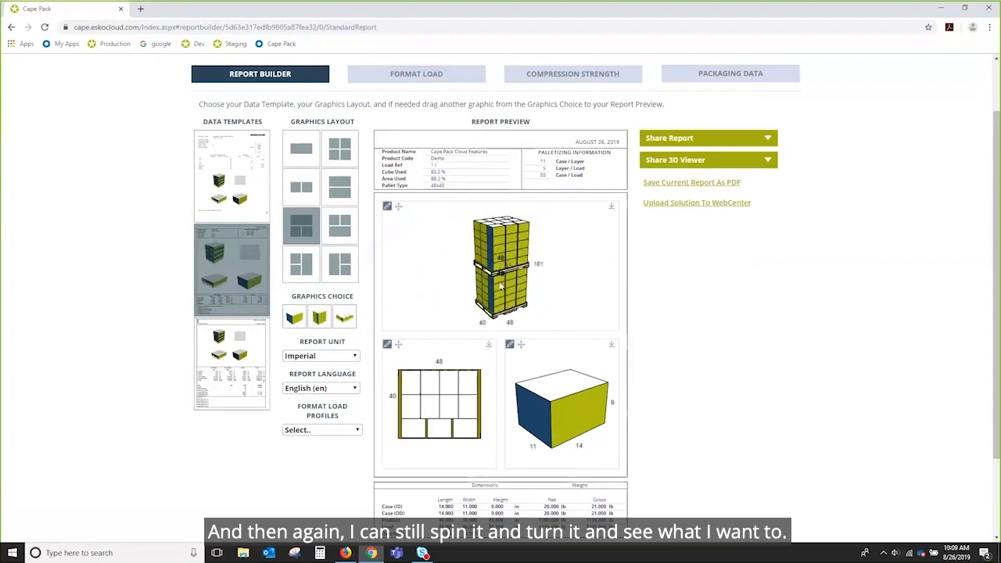
Step: Reset Multi-Stack to 1 and swap the layer pattern and case graphics, case first
left_click(386, 207)
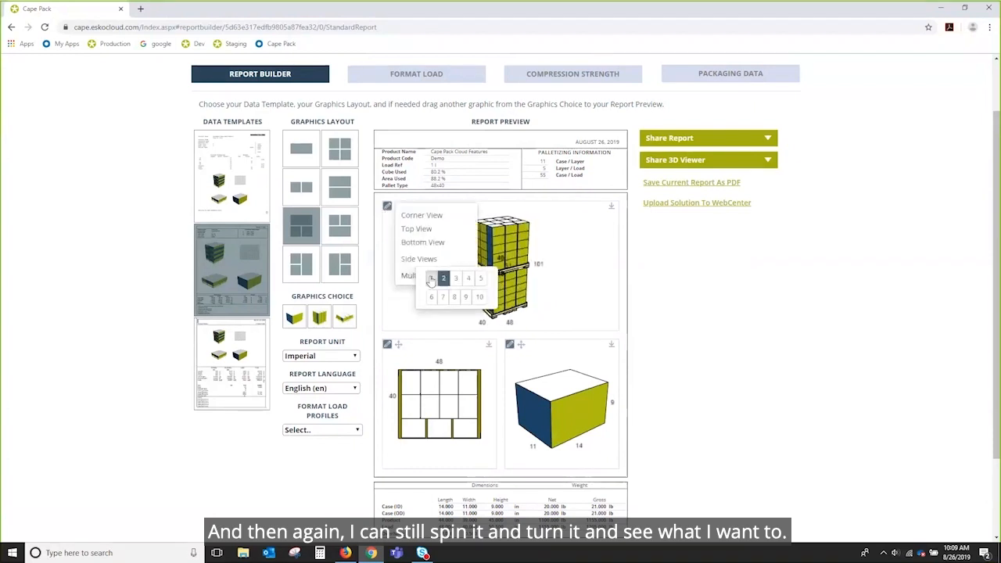
left_click(443, 277)
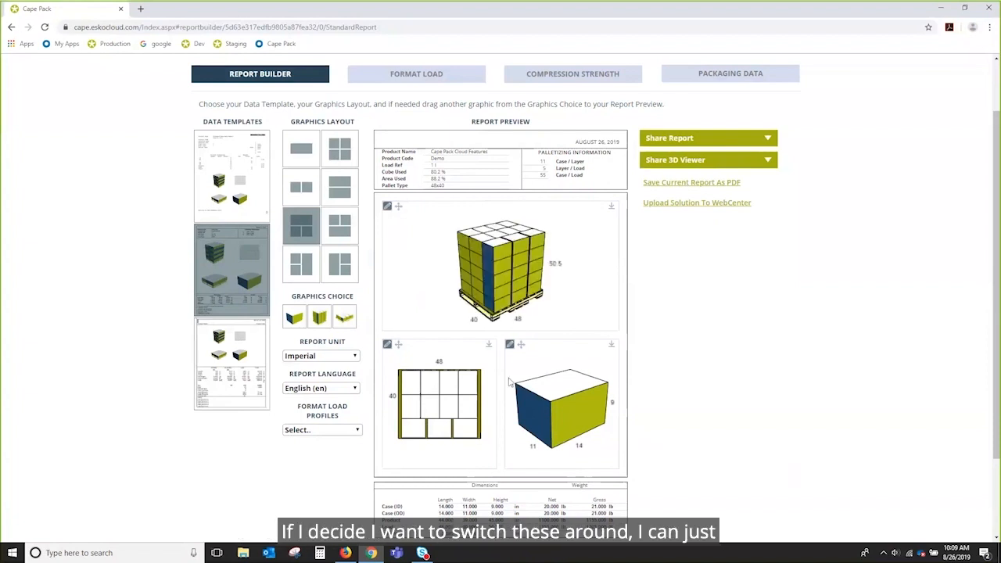
left_click_drag(398, 345, 531, 351)
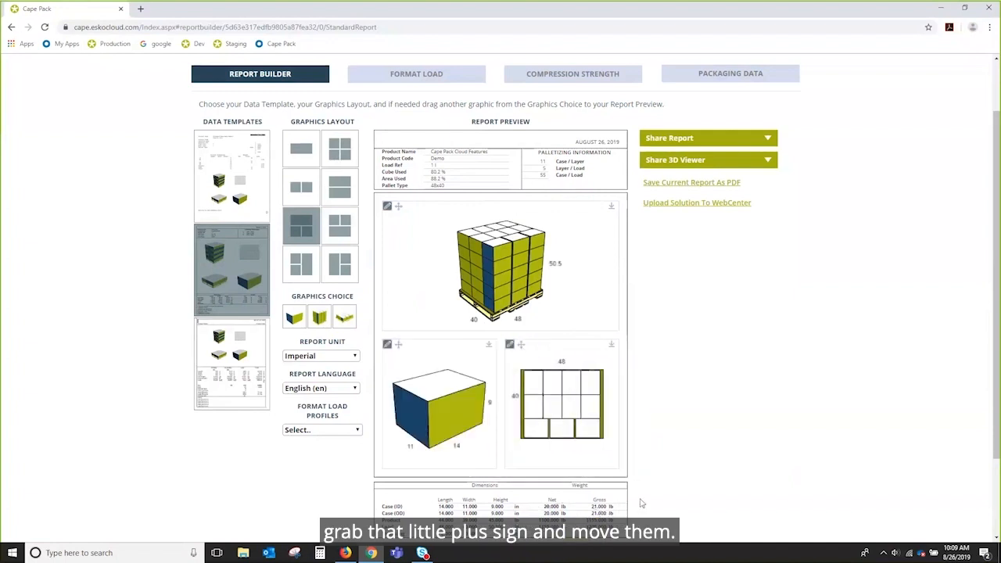
mouse_move(415, 425)
left_mouse_down()
mouse_move(428, 406)
mouse_move(417, 431)
left_mouse_up()
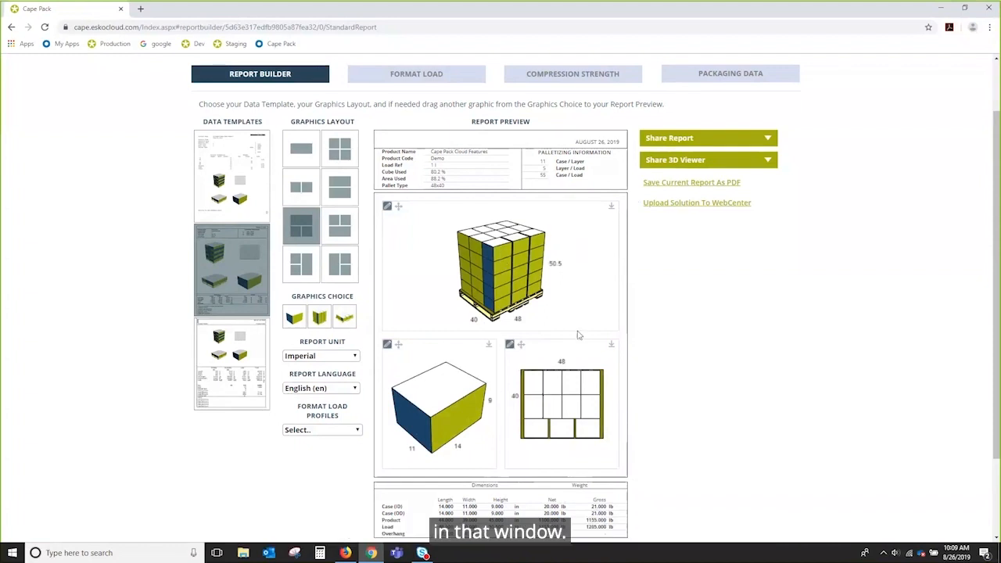
Step: Replace the report notes with 'Provided courtesy of Customer Service' plus a contact line, and update
scroll(759, 331, "down", 1)
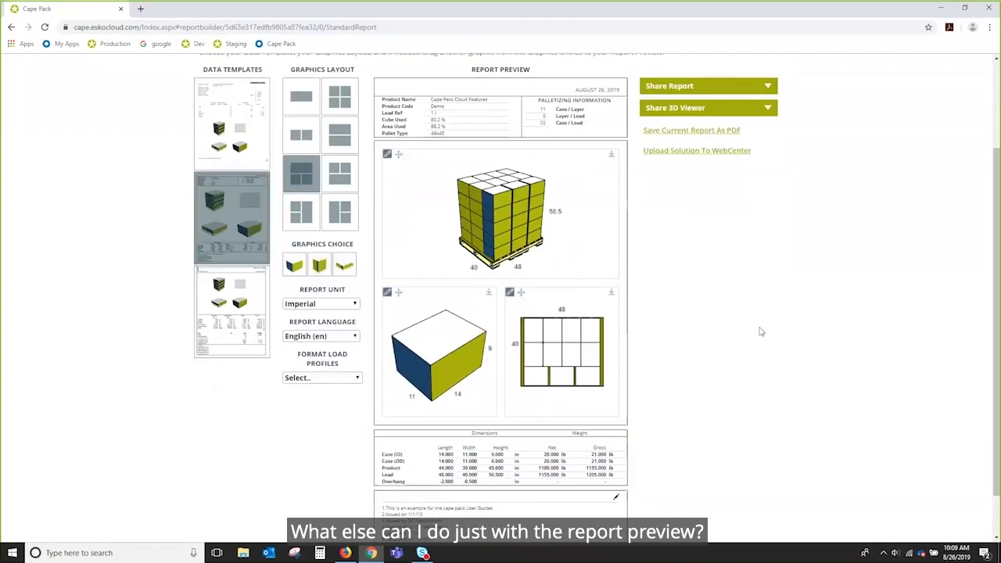
scroll(771, 293, "down", 1)
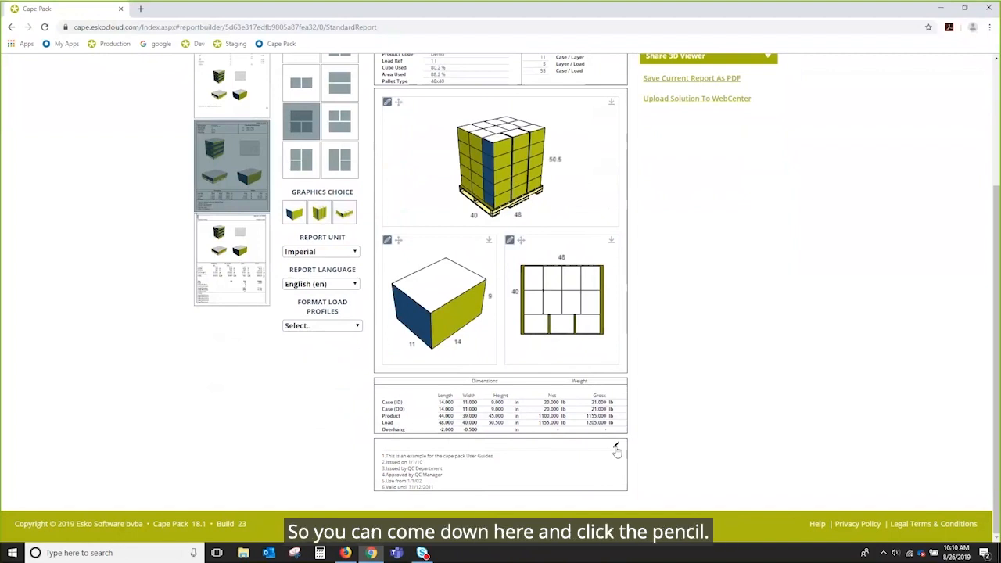
left_click(617, 448)
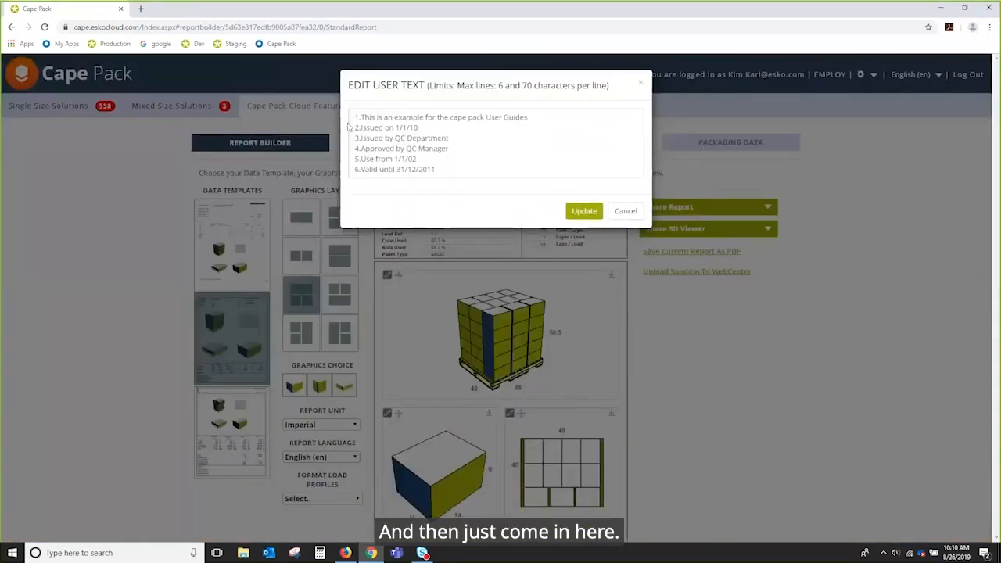
key("ctrl+a")
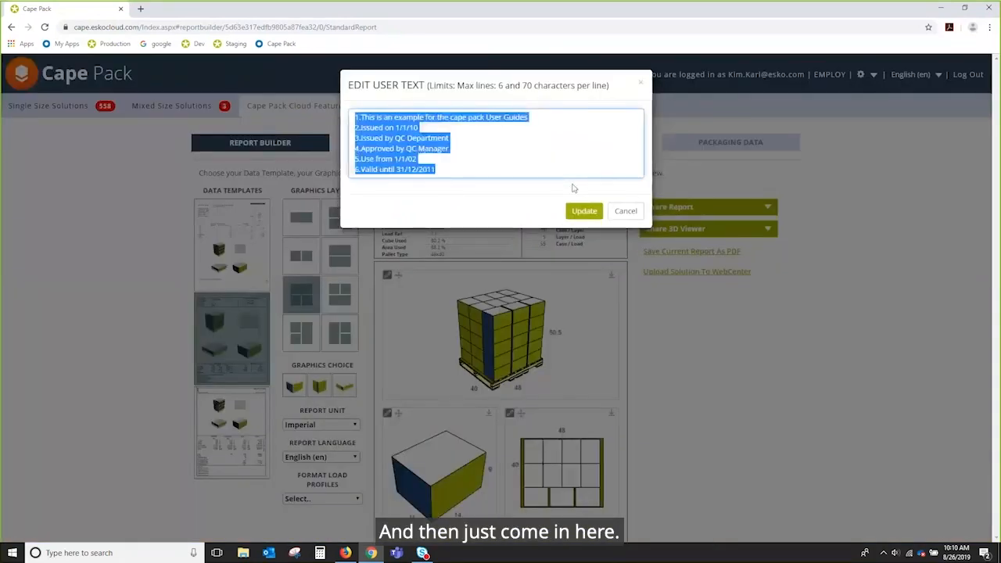
type("Provided cou")
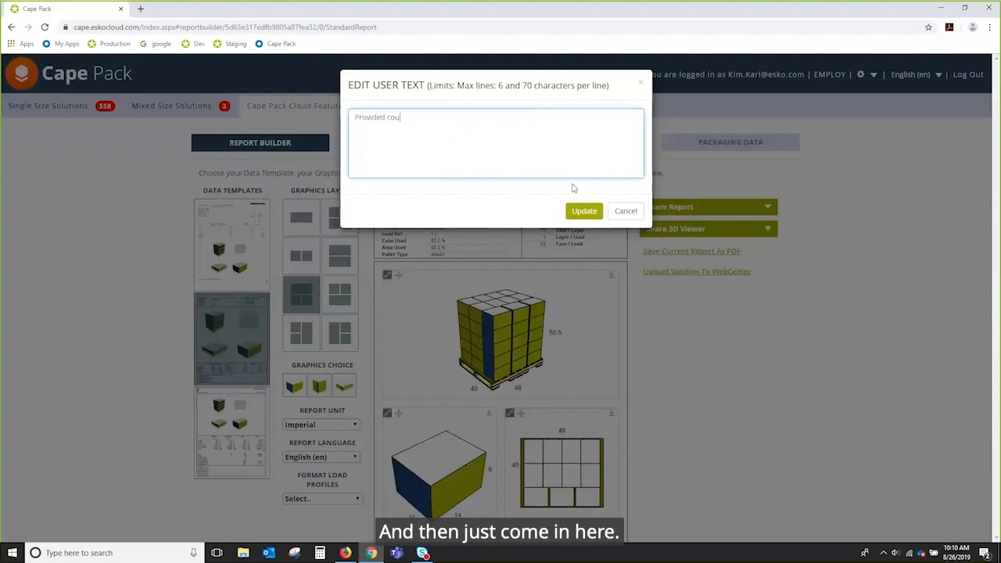
type("rtesy of Customer Ser")
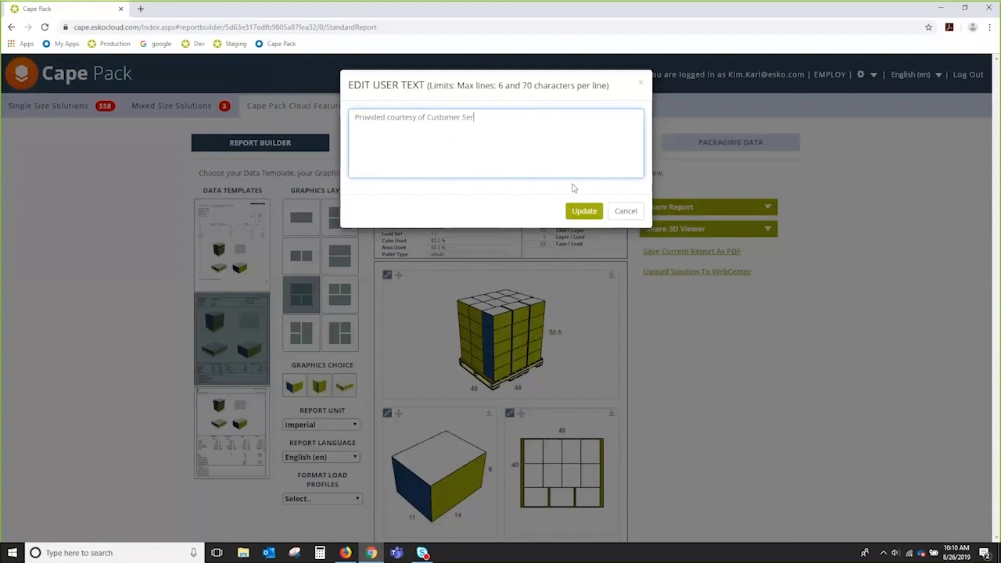
type("vice ")
type("For information")
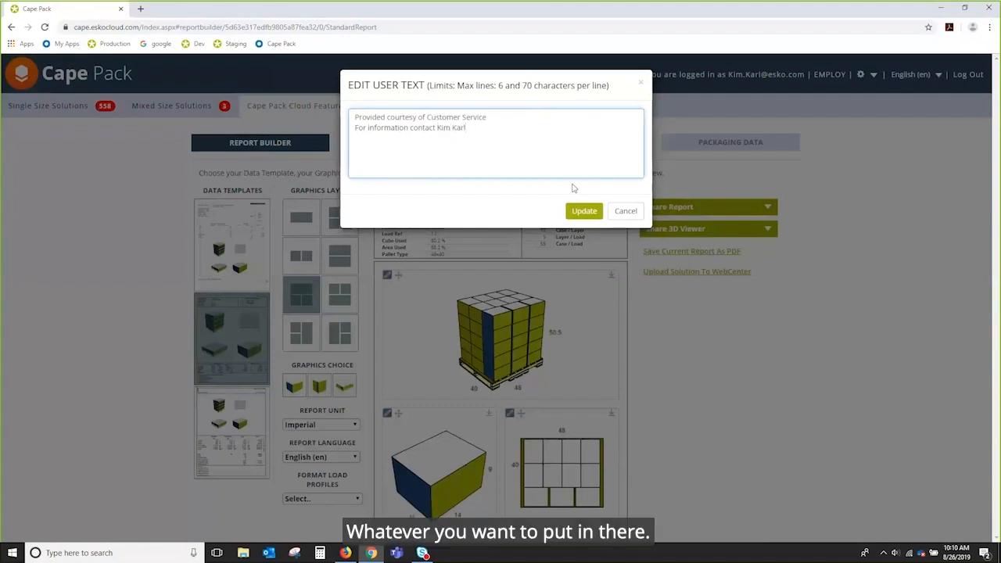
left_click(596, 218)
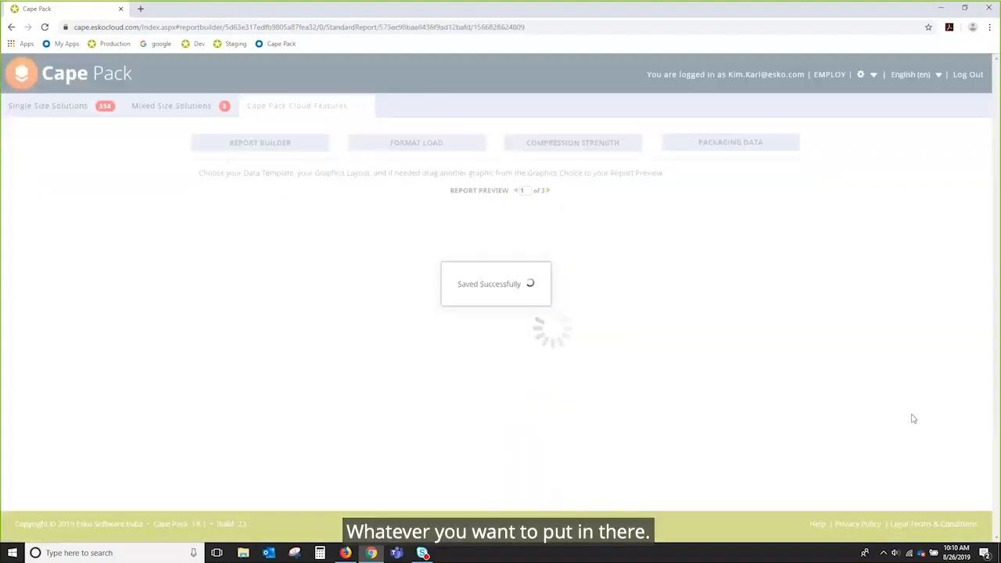
scroll(913, 419, "down", 2)
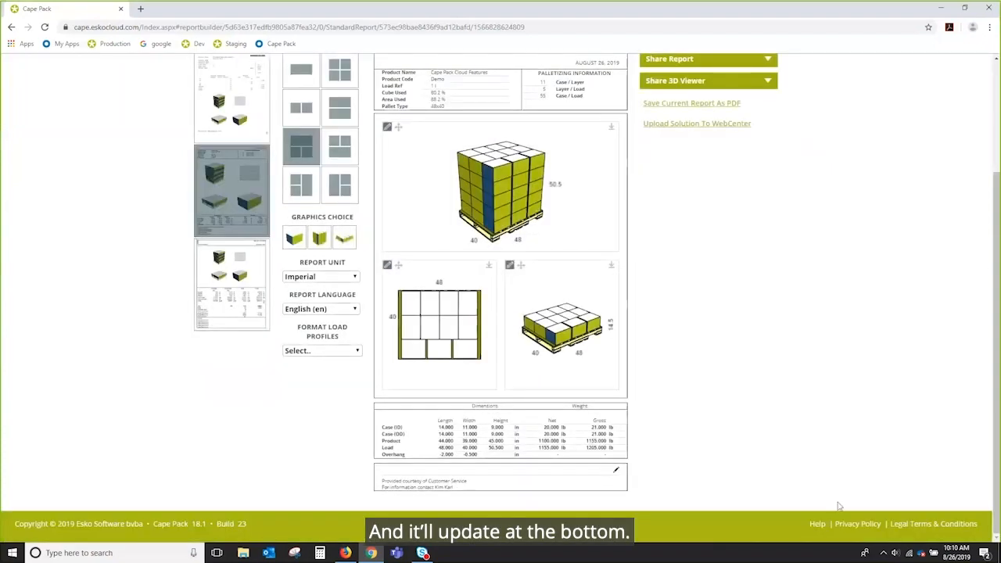
scroll(745, 316, "up", 2)
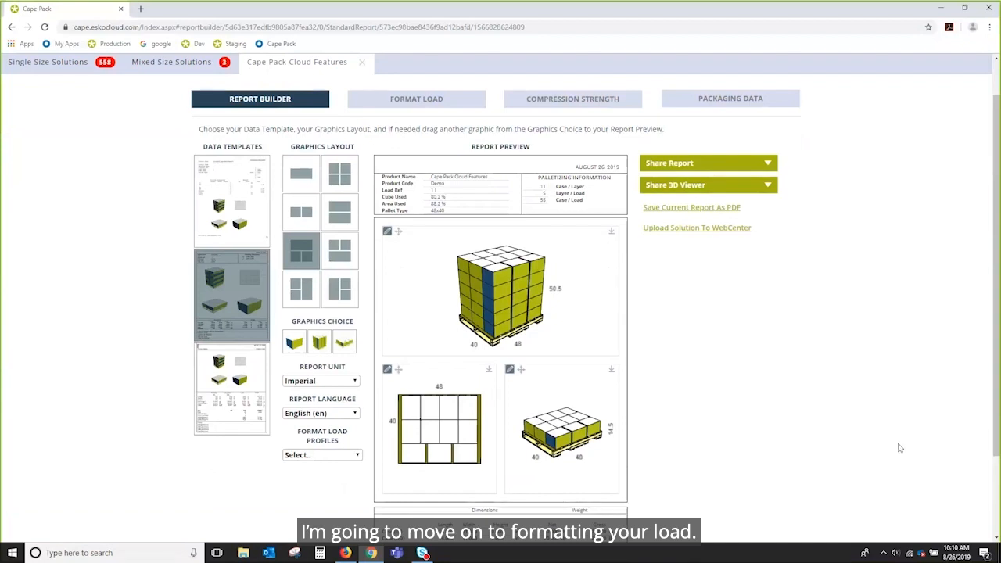
left_click(353, 381)
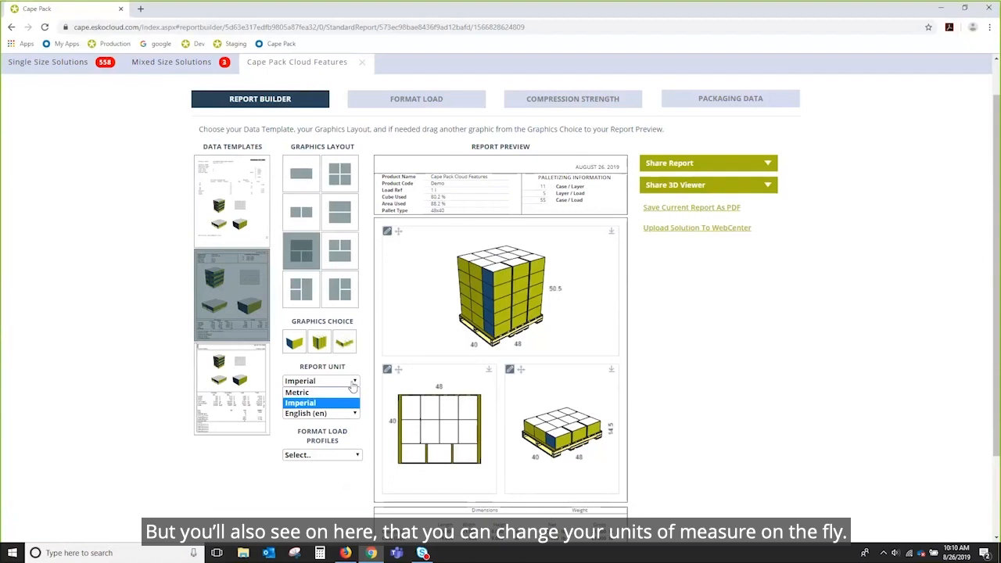
left_click(354, 382)
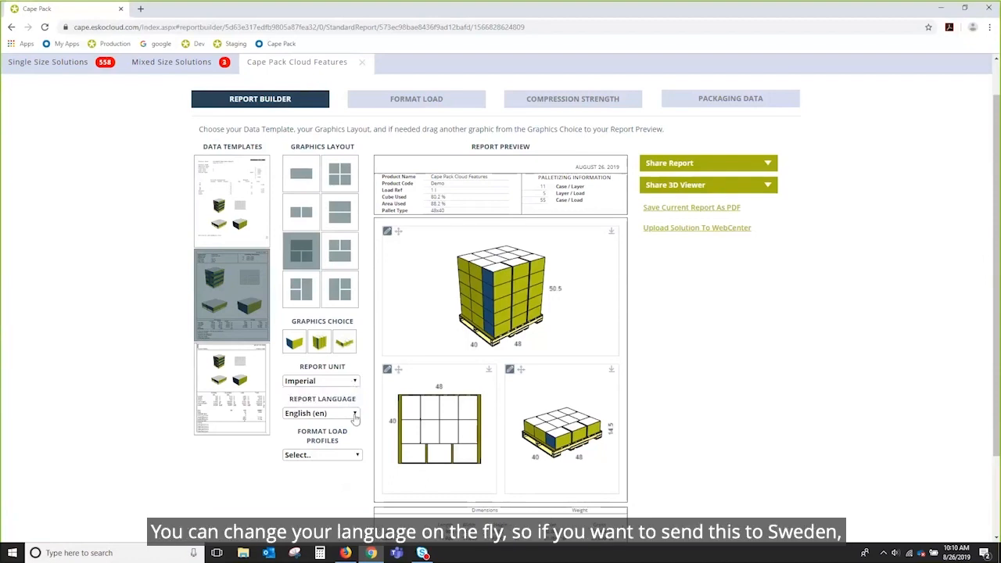
left_click(355, 414)
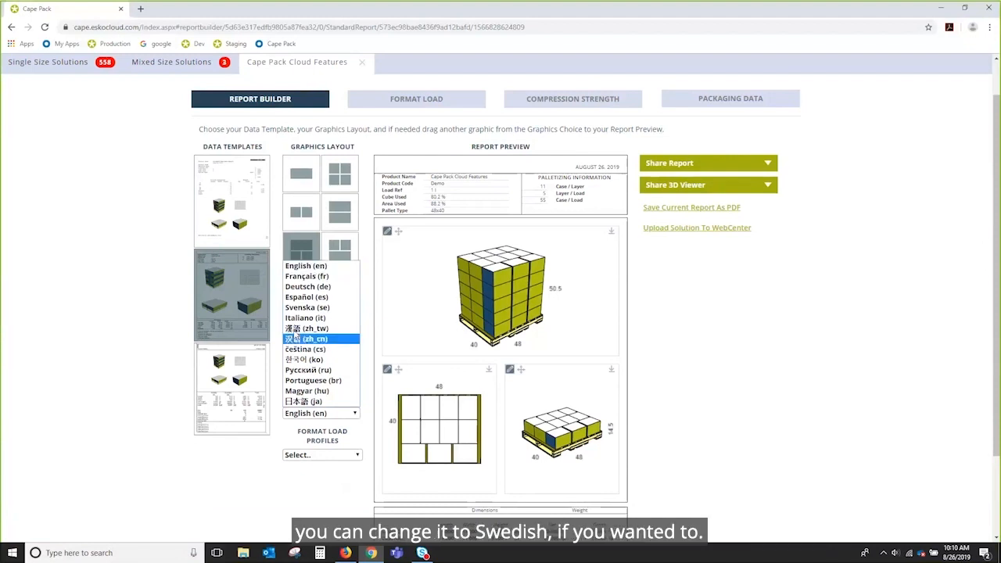
left_click(355, 417)
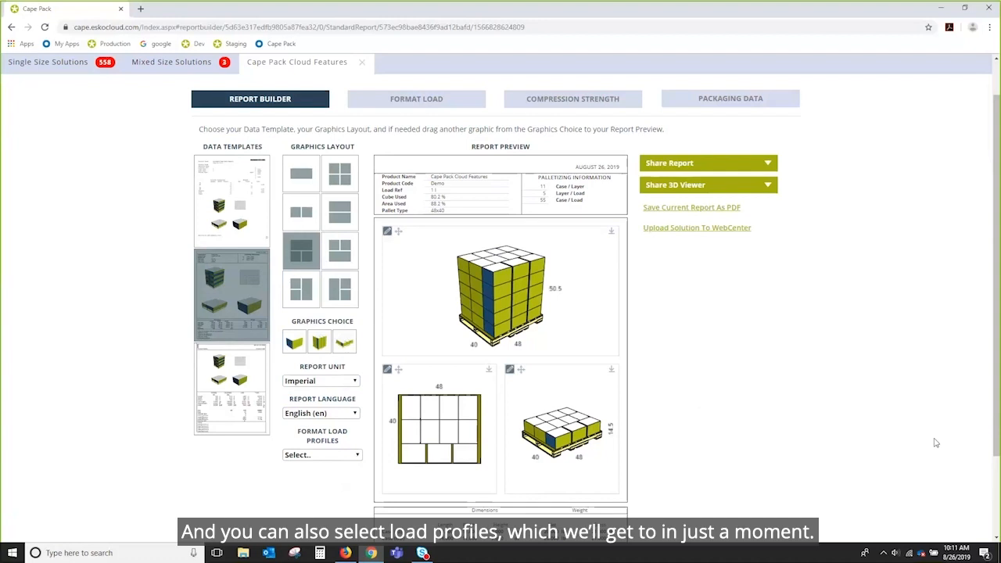
scroll(935, 443, "up", 1)
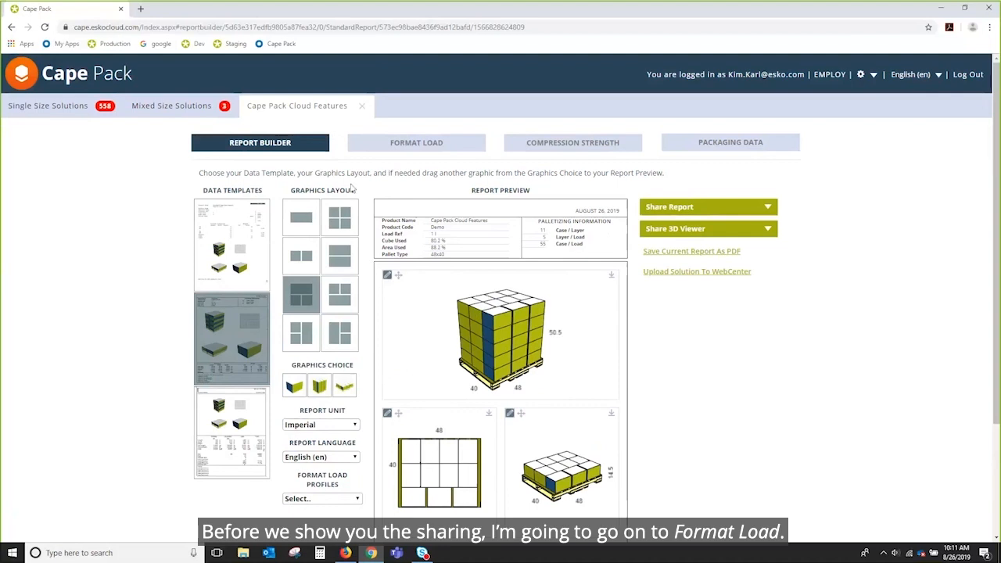
Step: Go to the Format Load page and show its Layer Actions
left_click(437, 147)
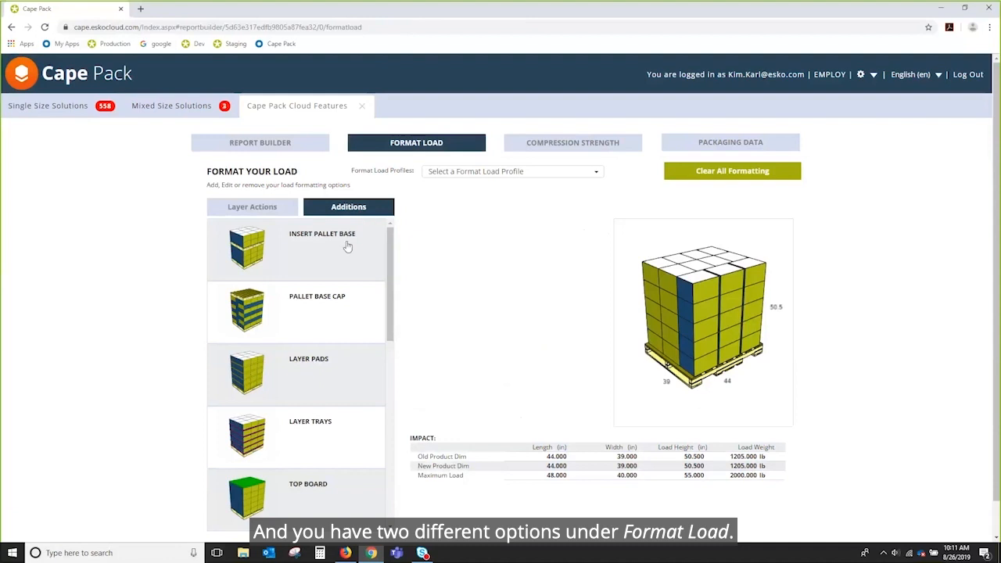
left_click(239, 208)
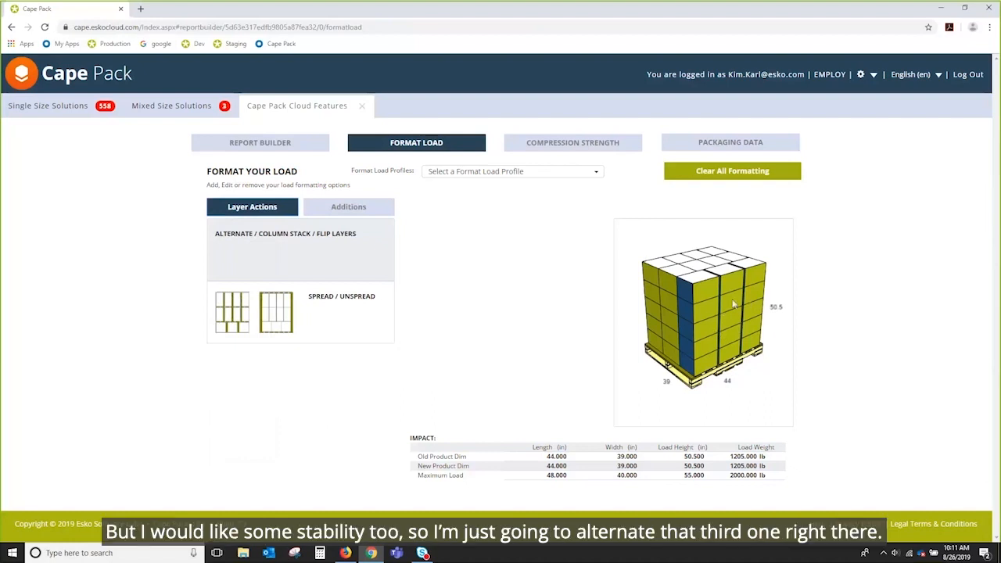
Step: Flip layer 4 by width using Alternate / Column Stack / Flip Layers
left_click(309, 253)
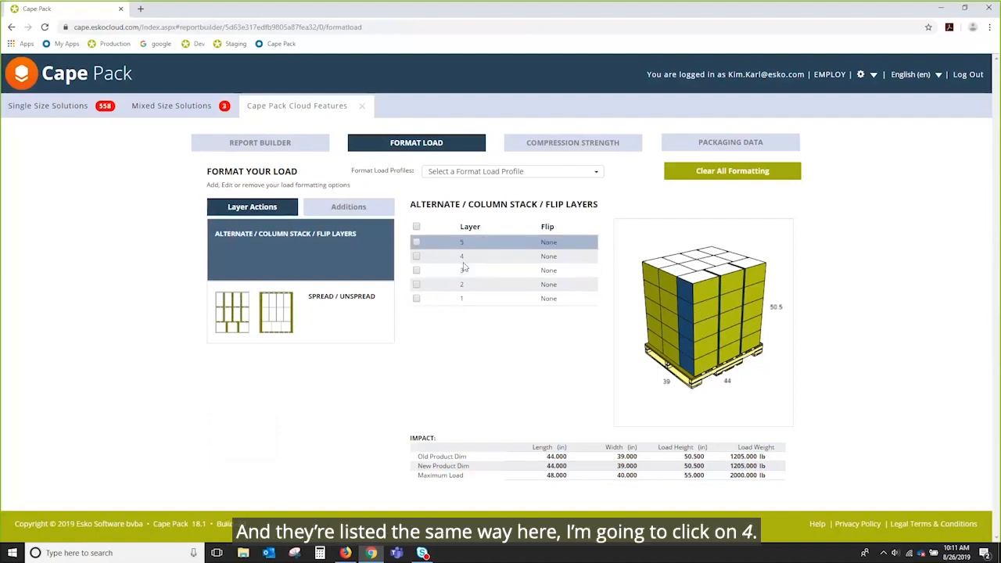
left_click(416, 256)
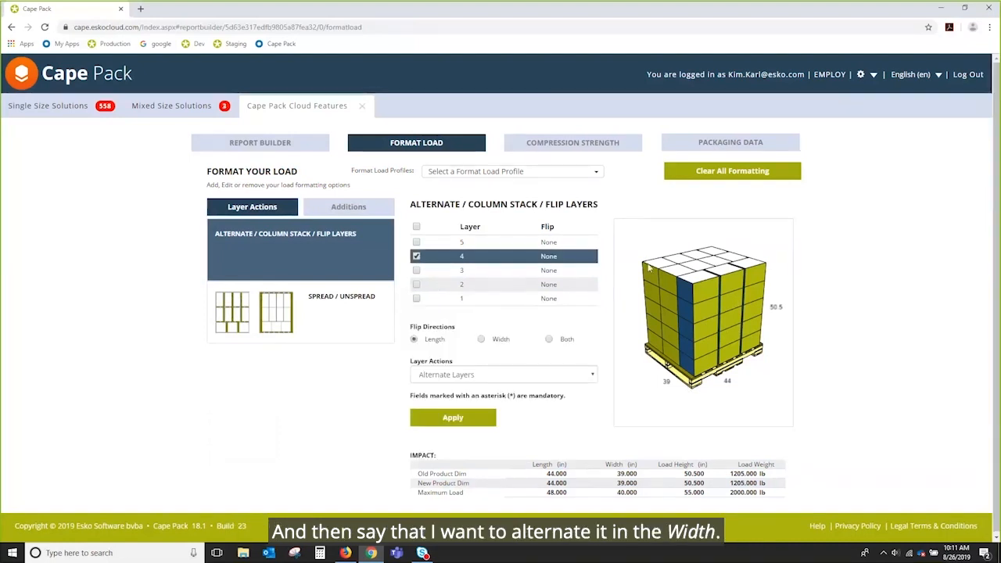
left_click(480, 338)
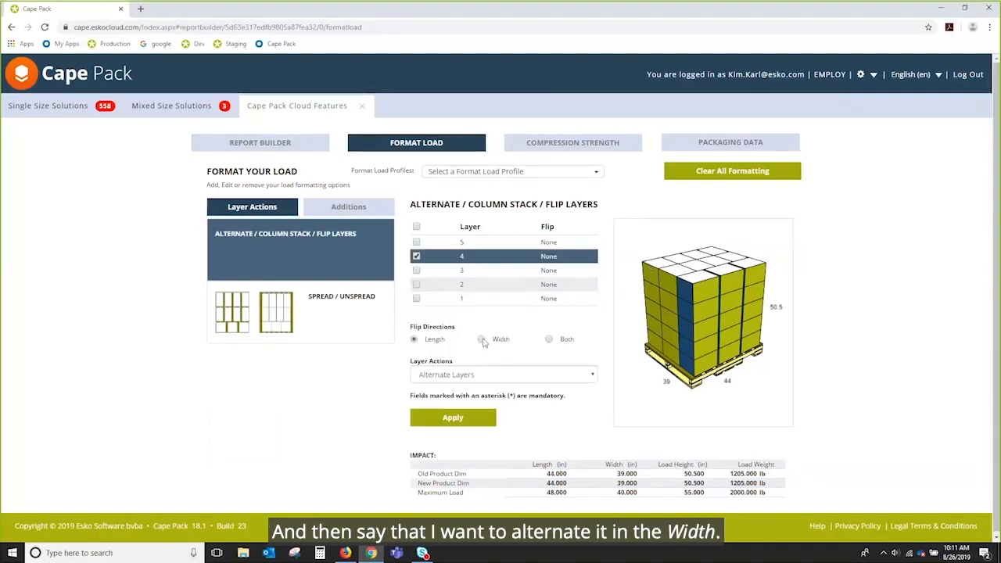
left_click(591, 374)
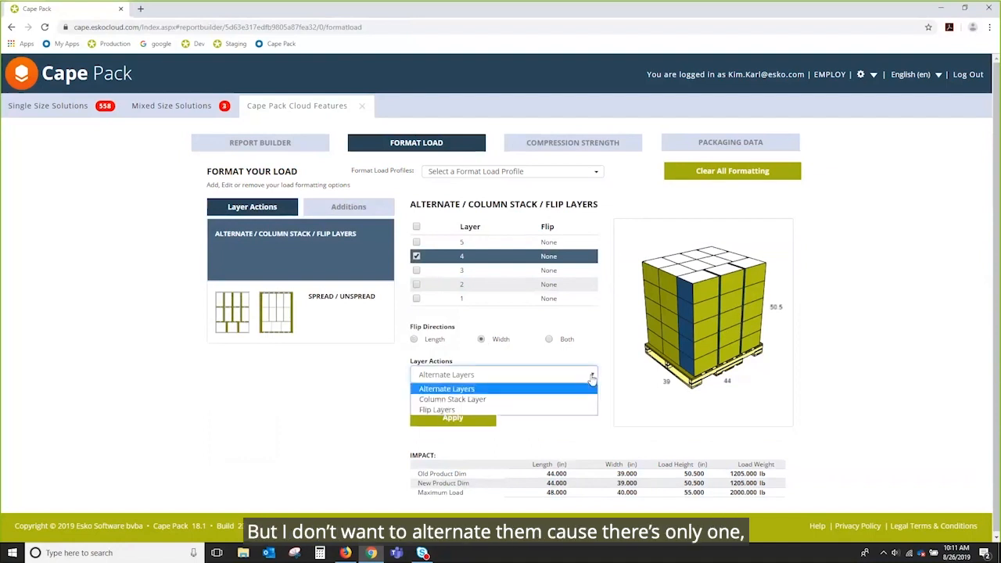
left_click(435, 410)
left_click(453, 419)
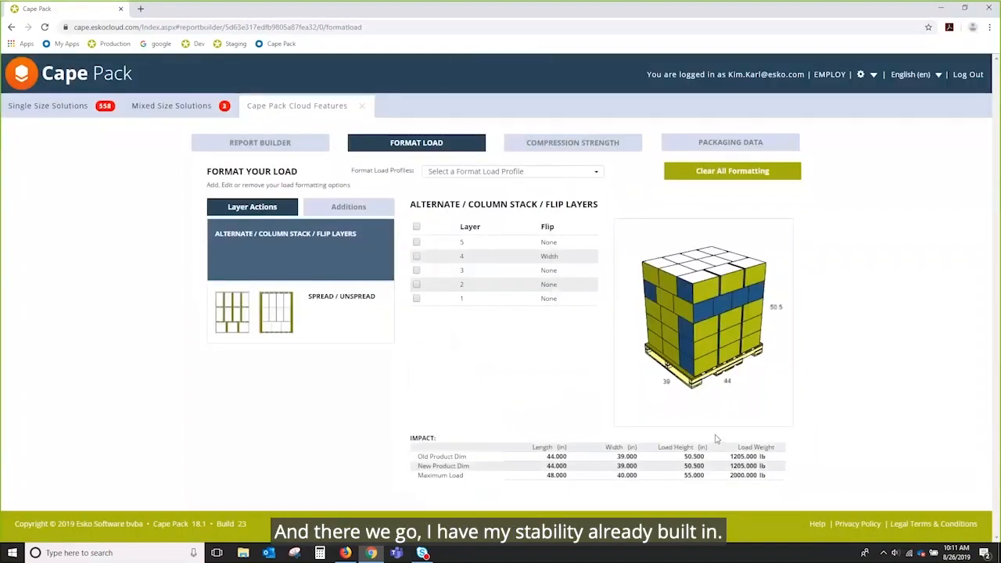
left_click(349, 208)
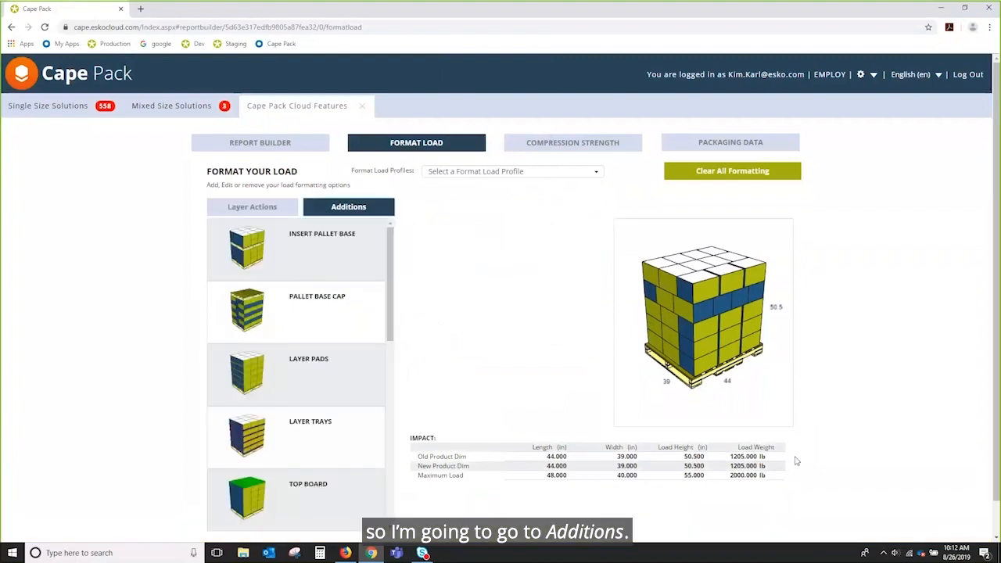
scroll(895, 405, "down", 1)
left_click_drag(390, 251, 367, 228)
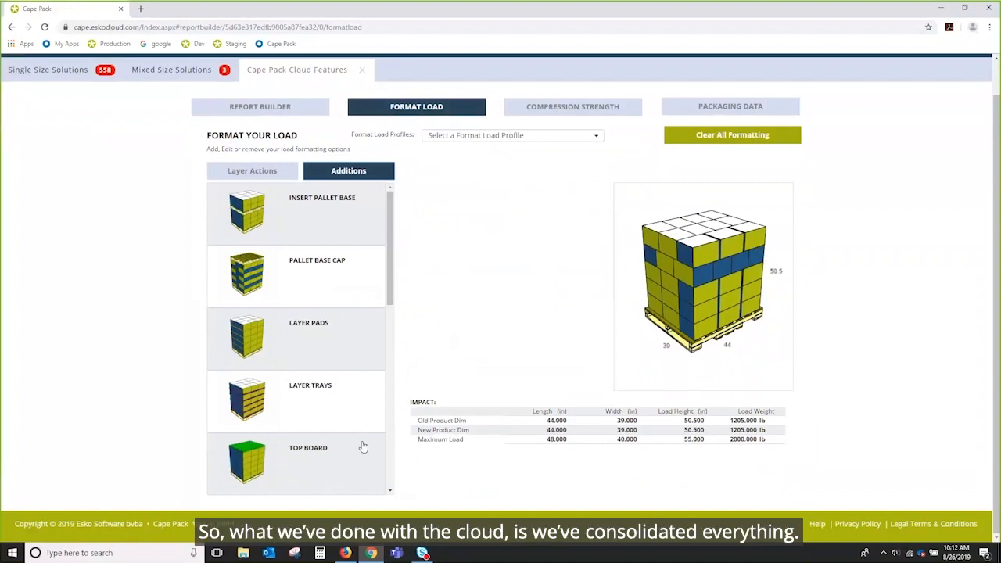
left_click_drag(390, 268, 412, 456)
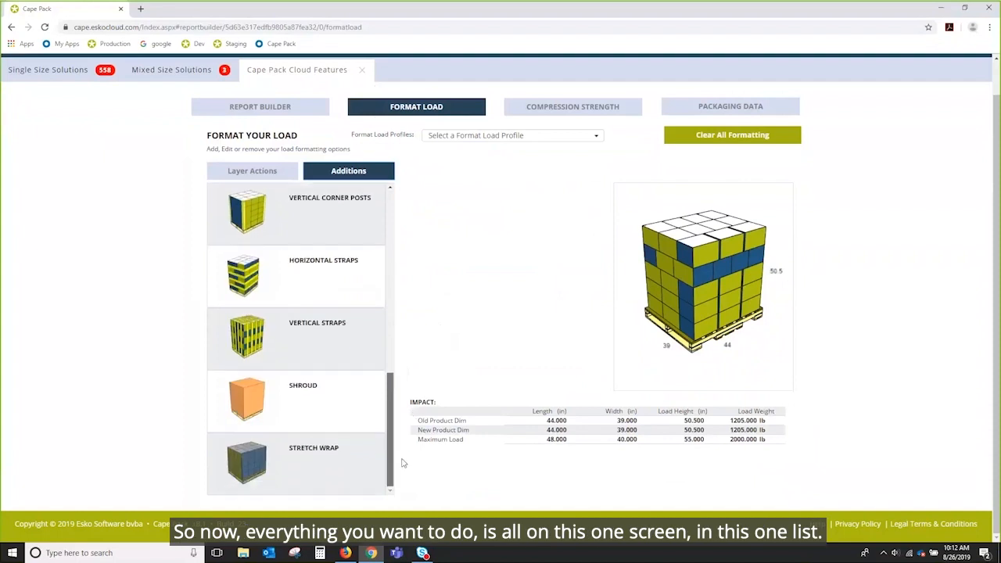
scroll(345, 251, "up", 7)
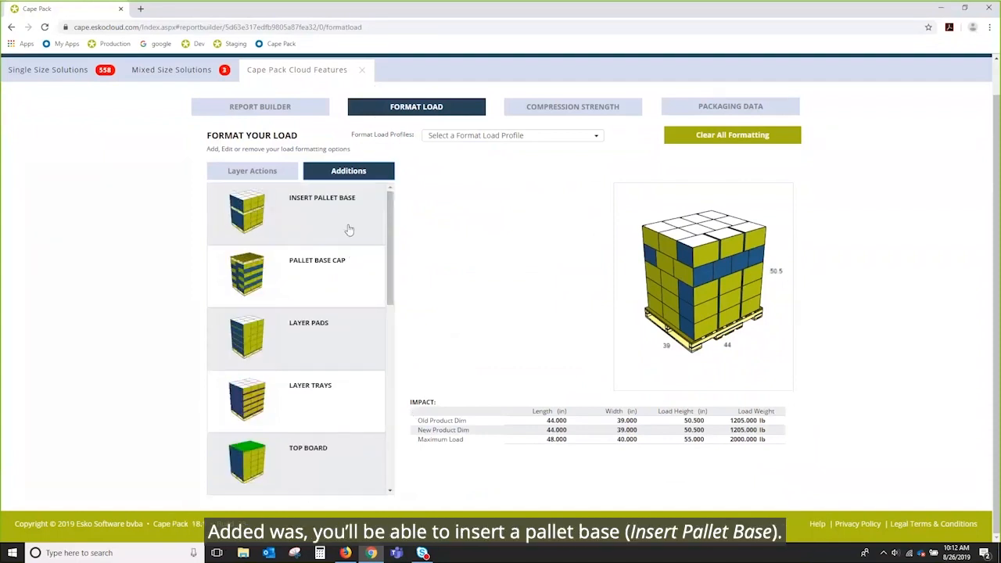
left_click(323, 224)
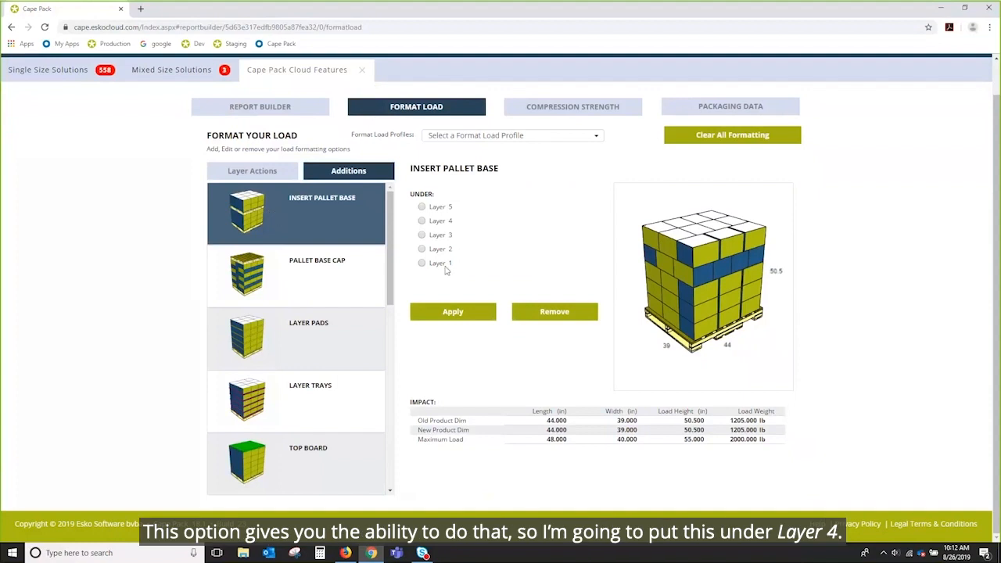
Step: Insert a pallet base under layer 4, then remove it, returning the load to 50.5 in
left_click(421, 221)
left_click(454, 312)
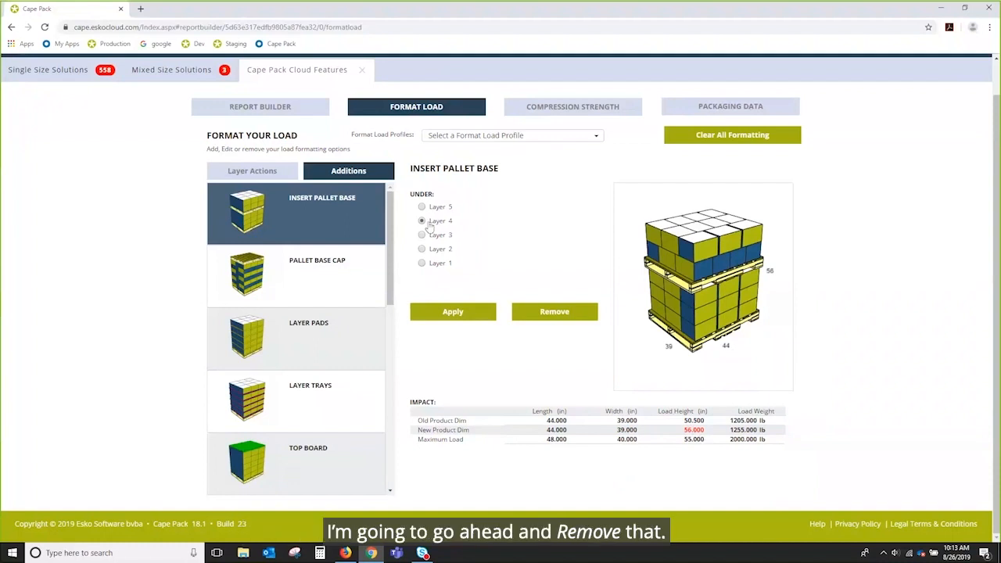
left_click(564, 313)
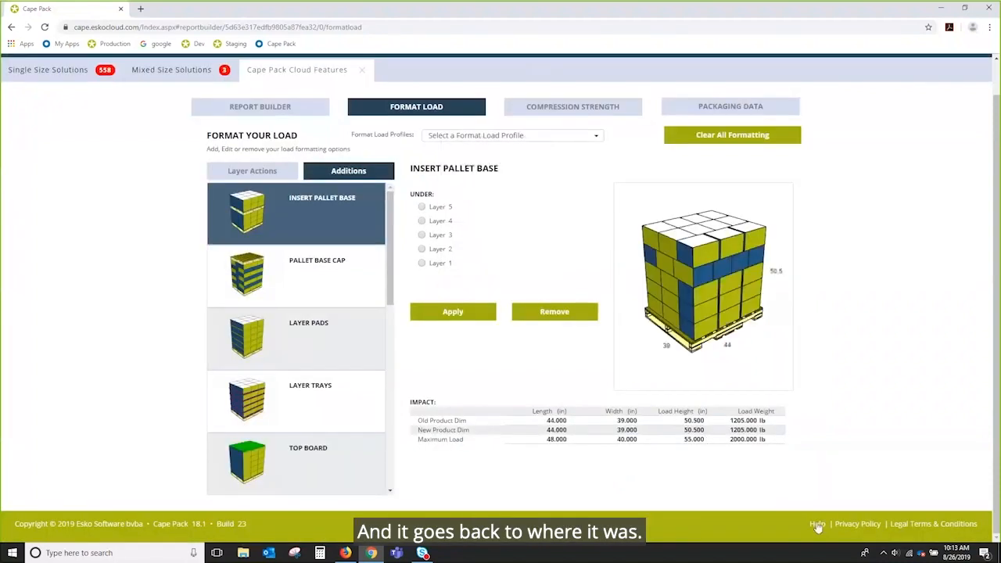
left_click(291, 270)
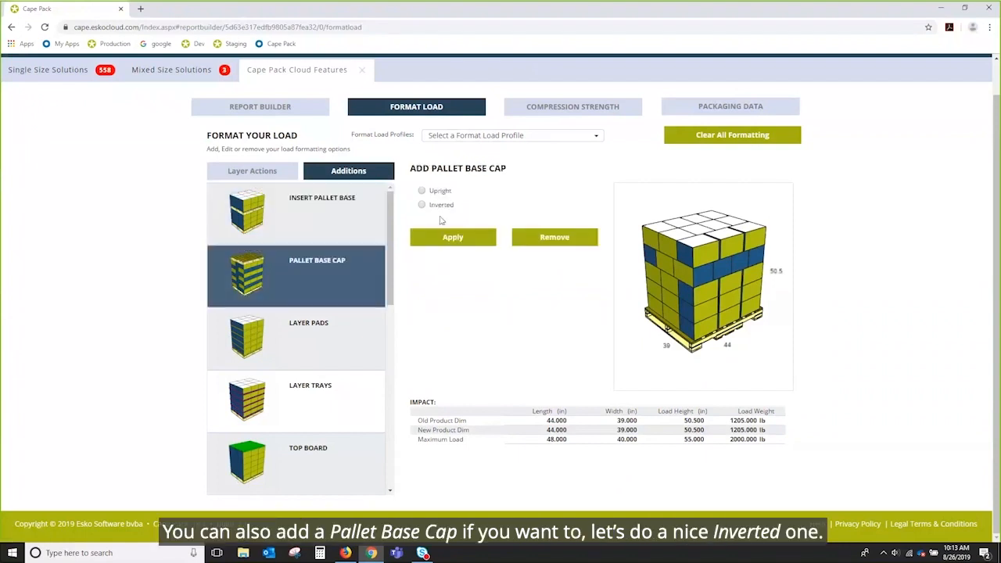
Step: Add an inverted pallet base cap on top of the load, then remove it
left_click(421, 205)
left_click(438, 238)
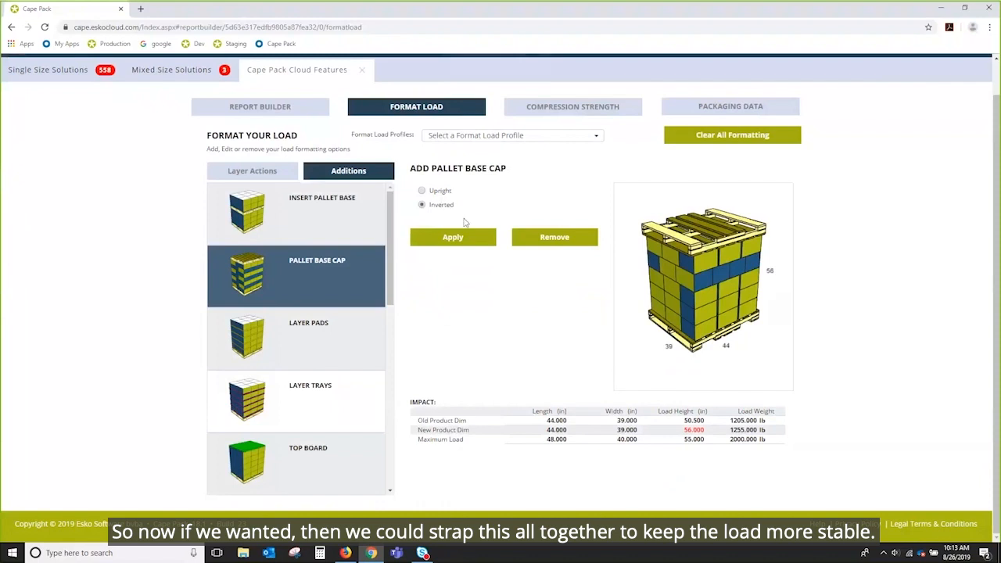
left_click(556, 243)
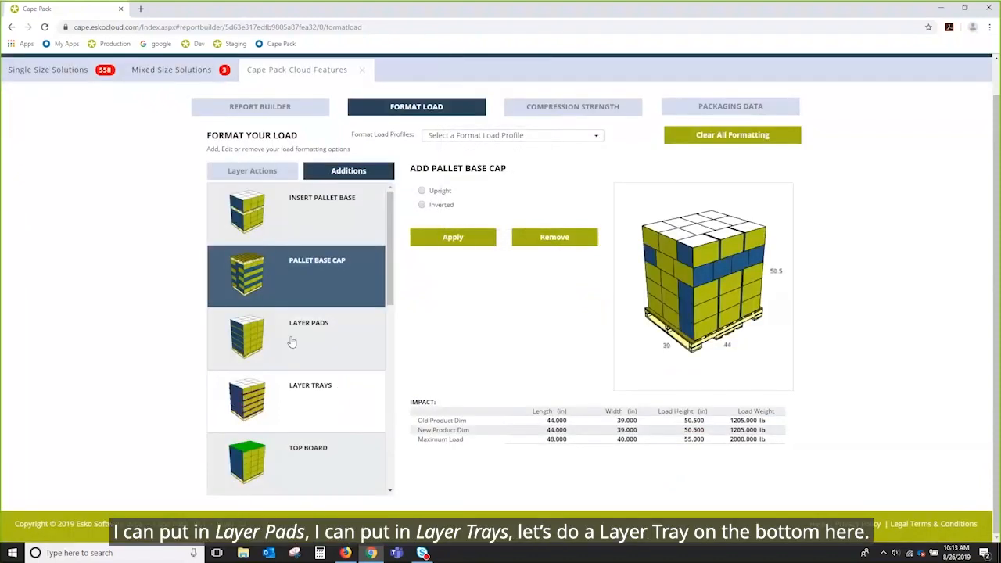
Step: Select Layer Trays under Additions and choose layer 1
left_click_drag(390, 280, 390, 319)
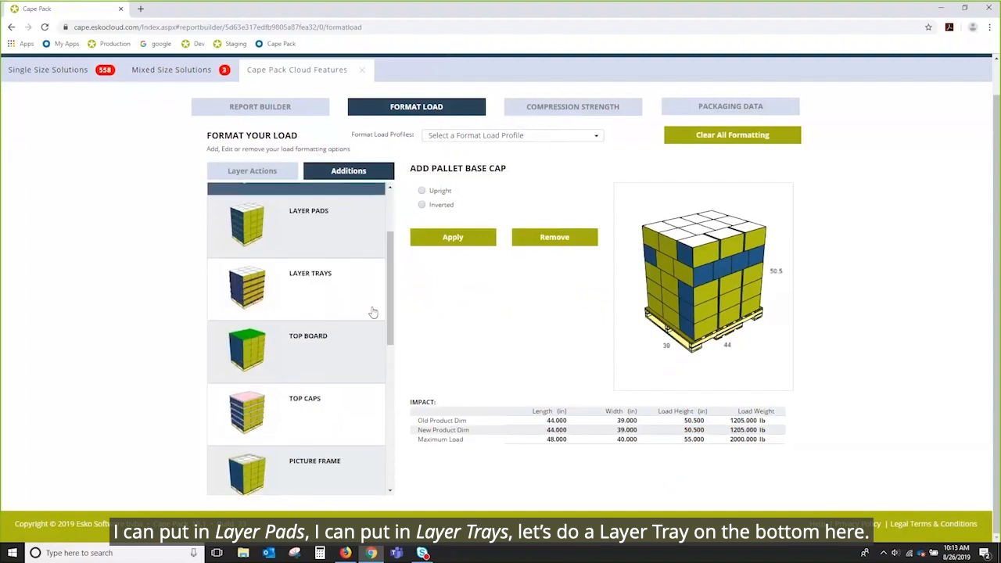
left_click(328, 296)
left_click(416, 264)
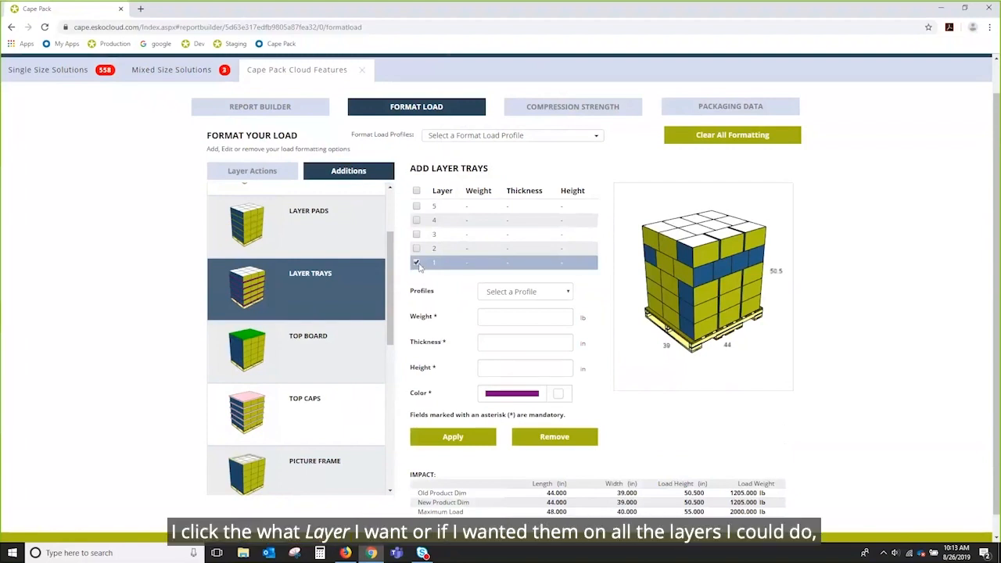
Step: Add a C-Flute layer tray under layer 1 only, bringing the load to 50.665 in
left_click(416, 191)
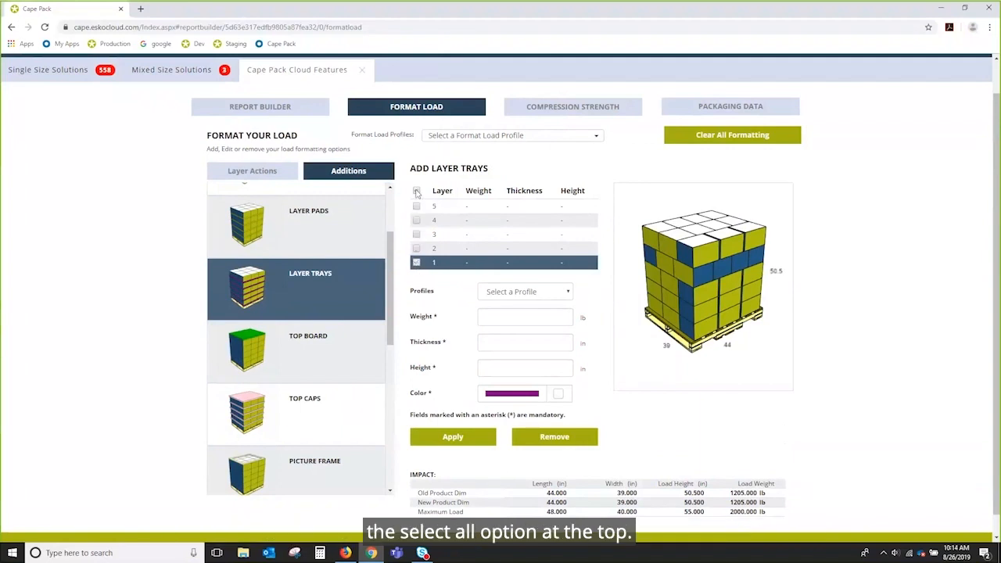
left_click(416, 190)
left_click(416, 263)
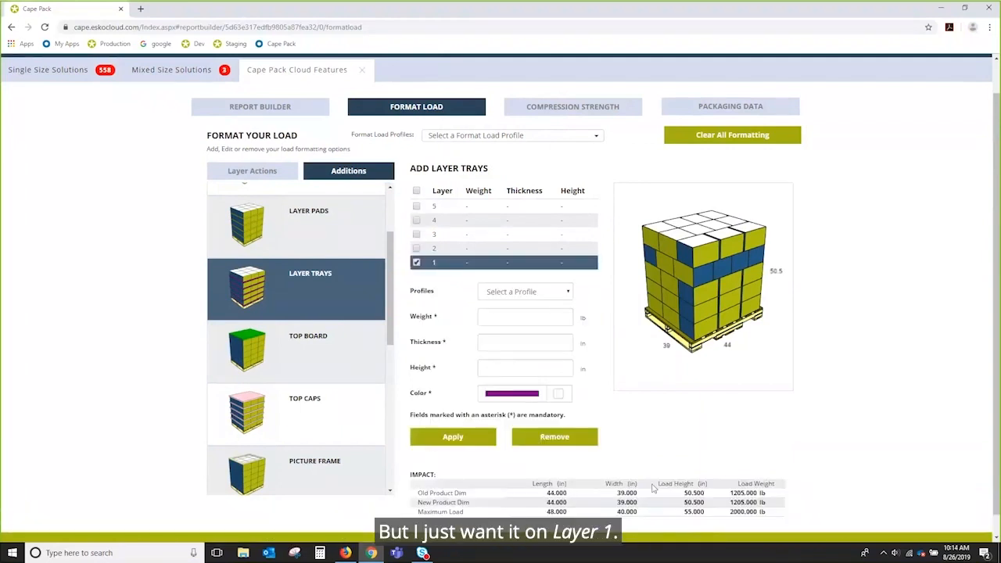
left_click(565, 292)
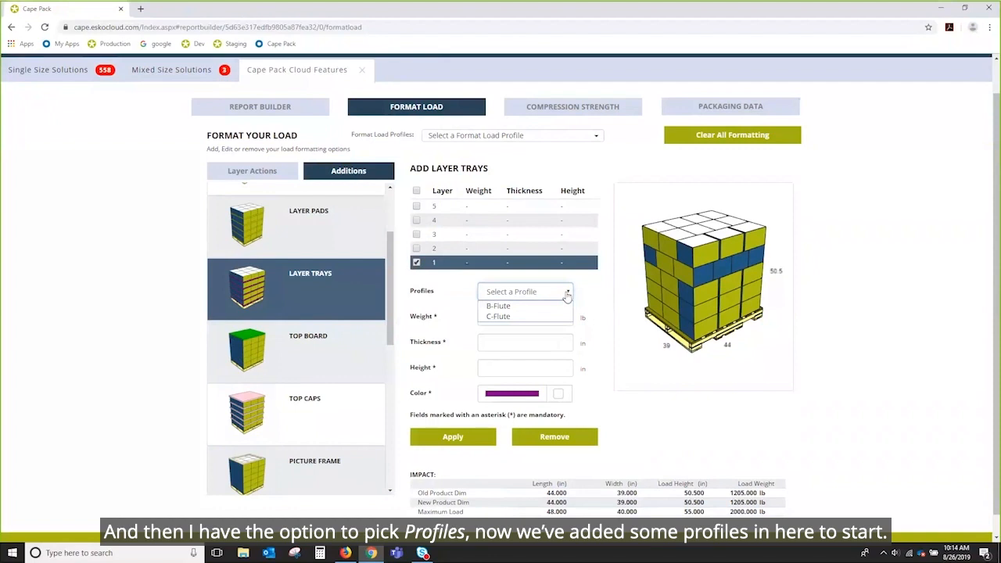
left_click(513, 317)
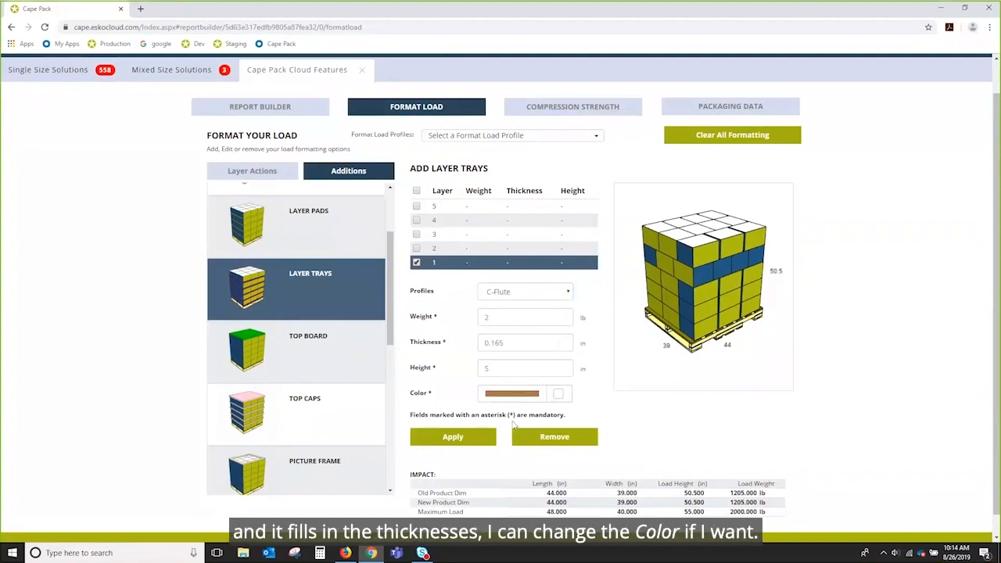
left_click(447, 438)
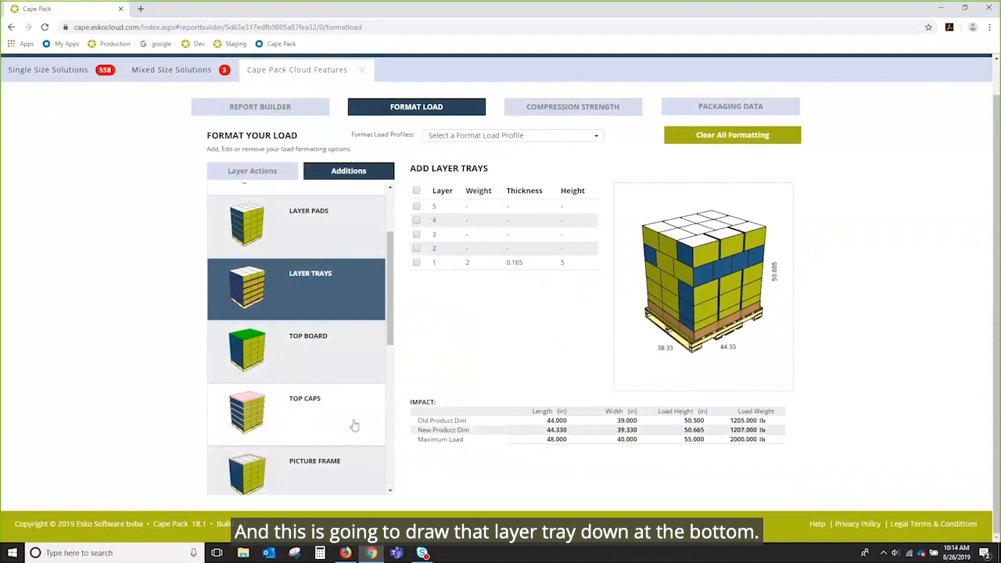
scroll(344, 313, "down", 2)
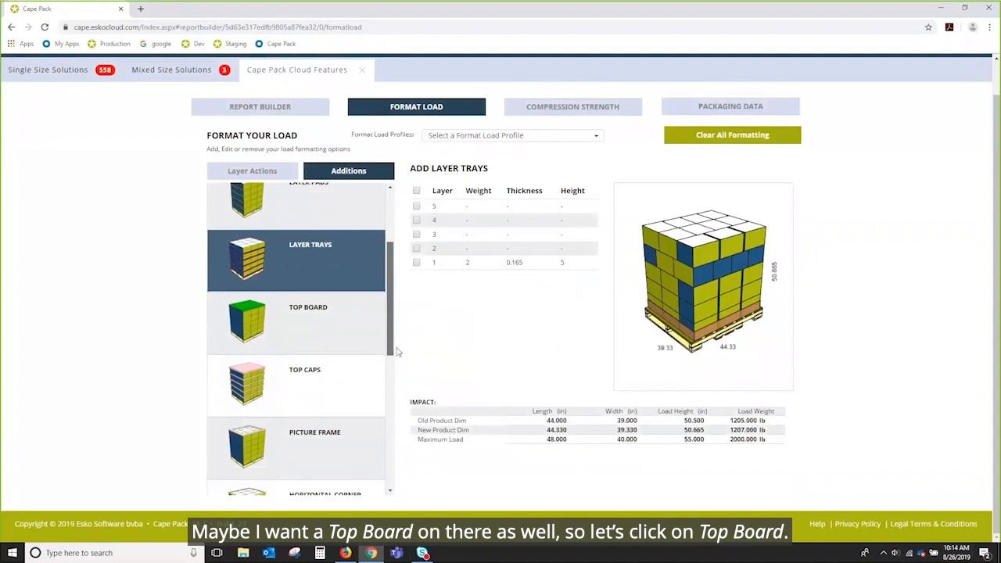
Step: Add a C Flute top board to the pallet load, raising its height to 50.83 in
left_click(306, 288)
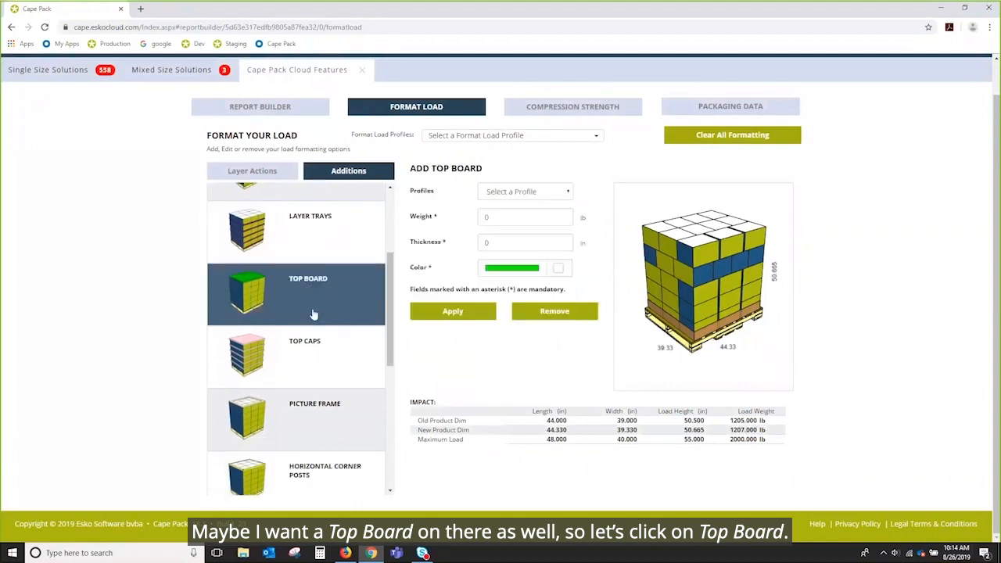
left_click(568, 191)
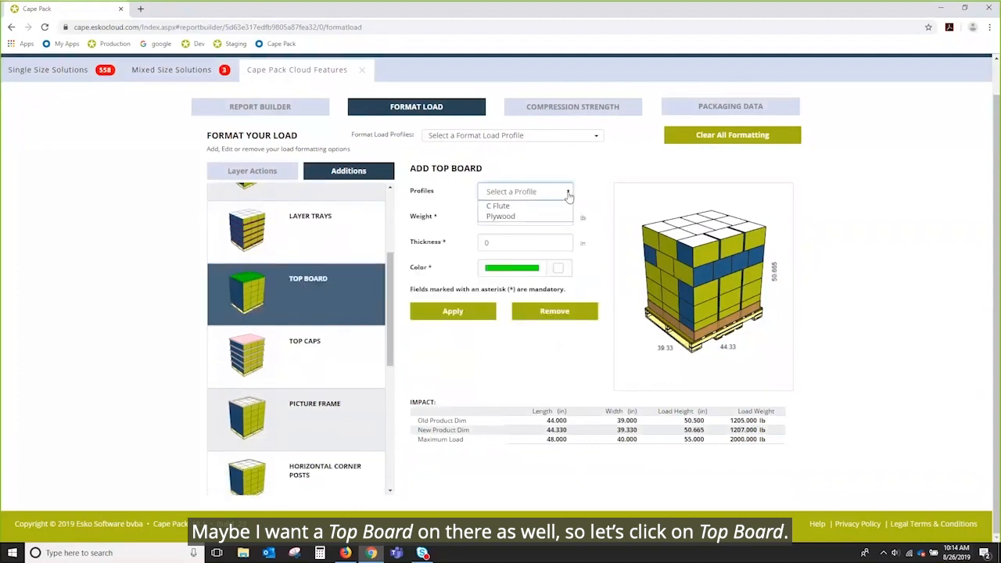
left_click(522, 207)
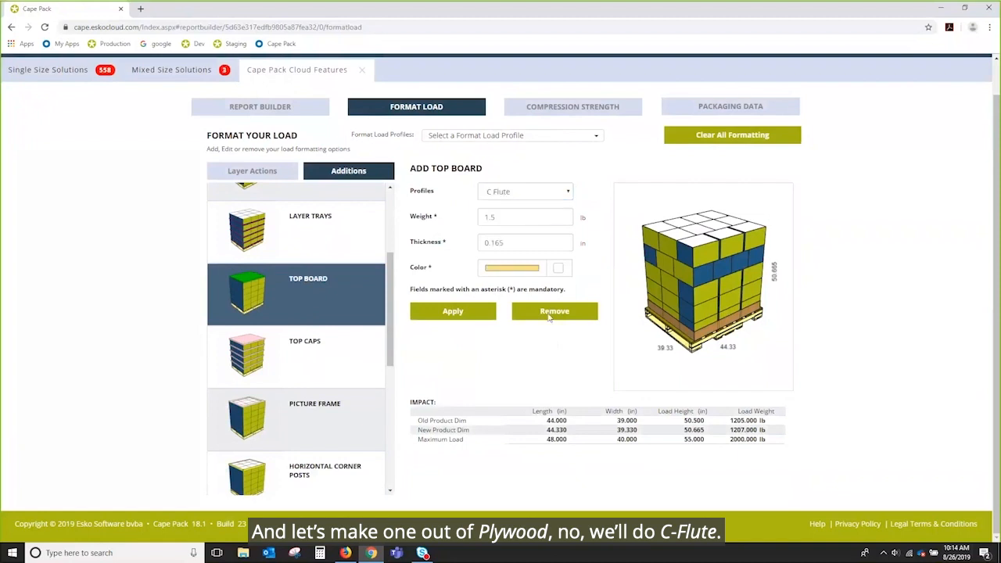
left_click(451, 311)
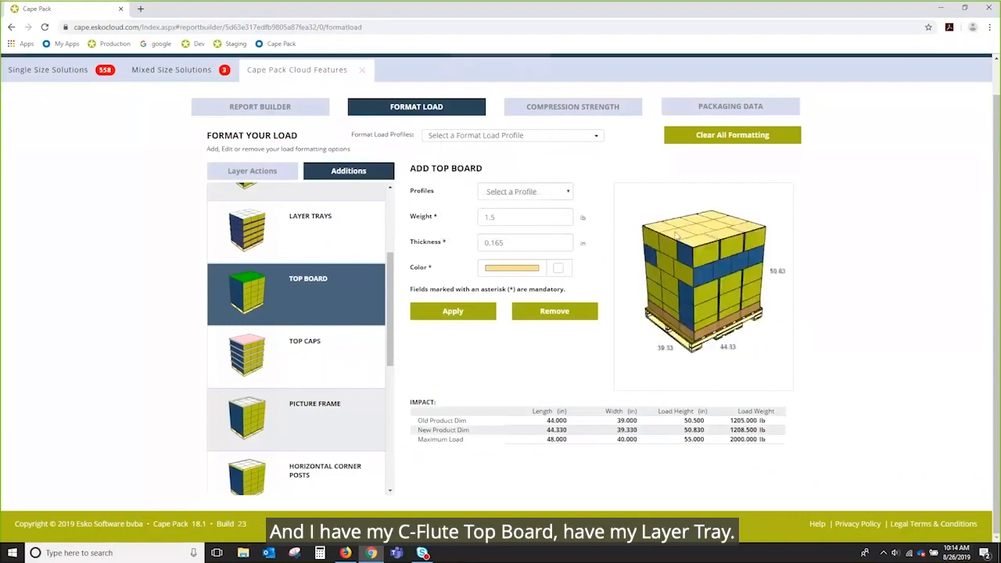
left_click_drag(695, 232, 708, 263)
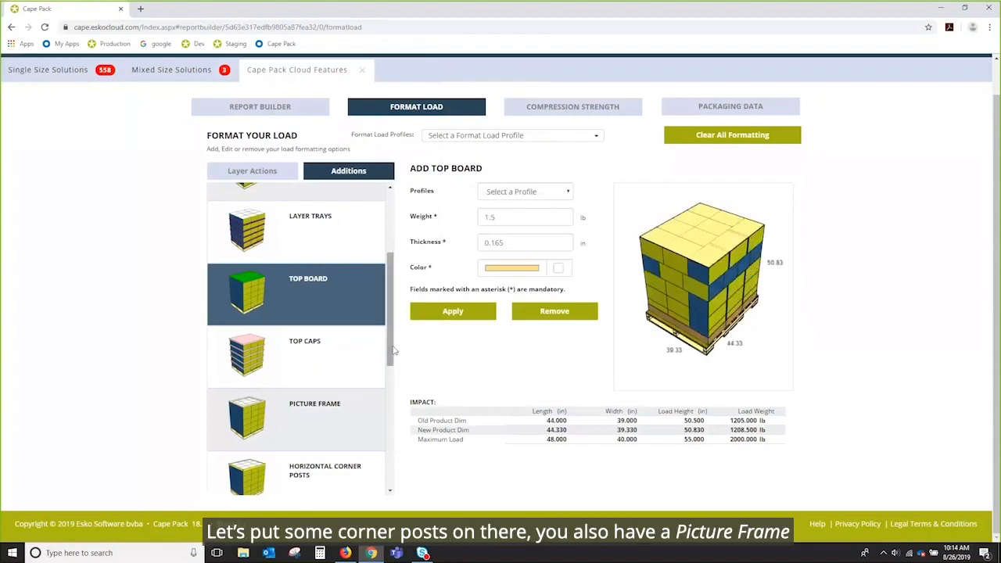
scroll(344, 369, "down", 1)
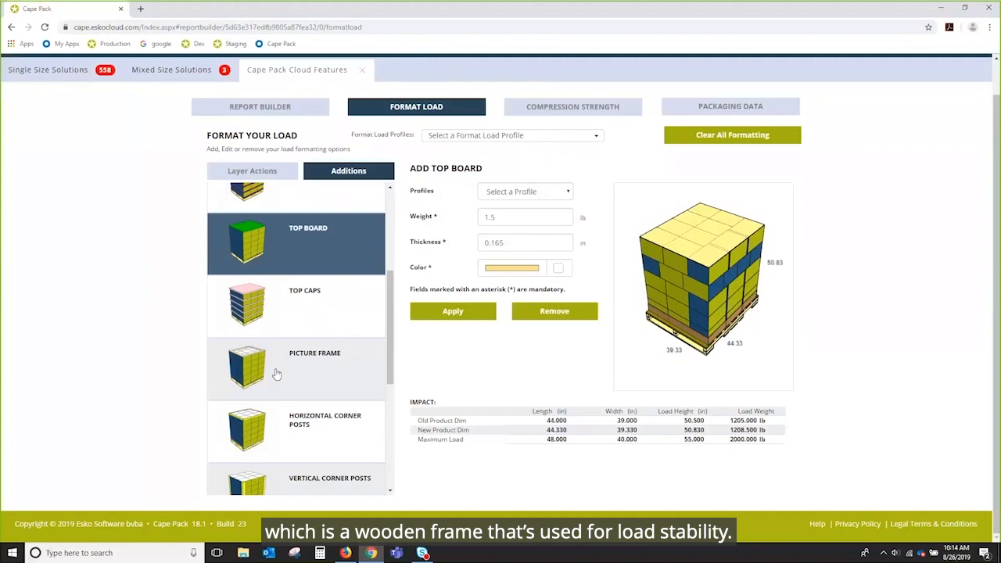
left_click_drag(401, 368, 401, 410)
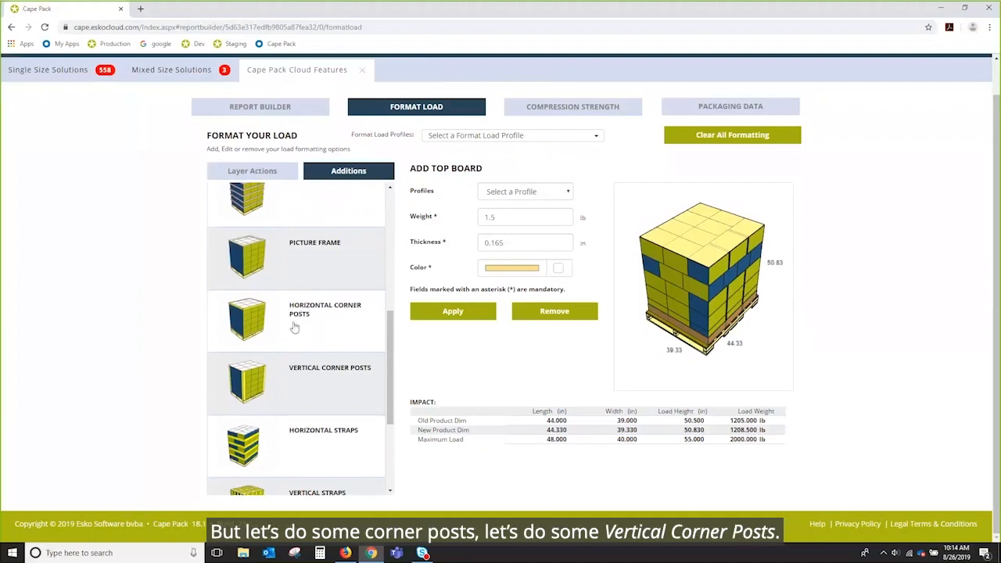
Step: Add 30pt. Fiberboard vertical corner posts, widening the load to 44.93 × 39.93 in
left_click(305, 394)
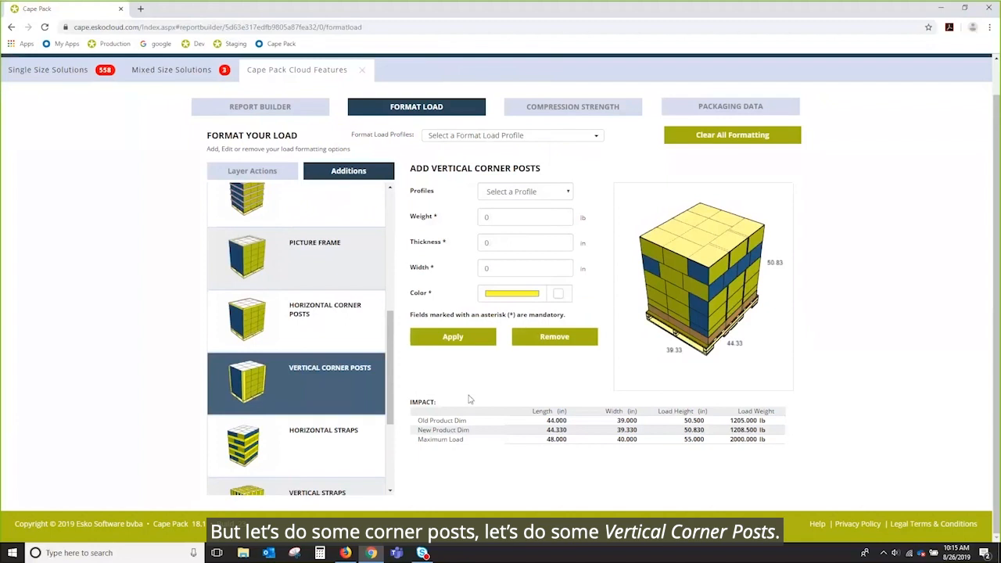
left_click(557, 192)
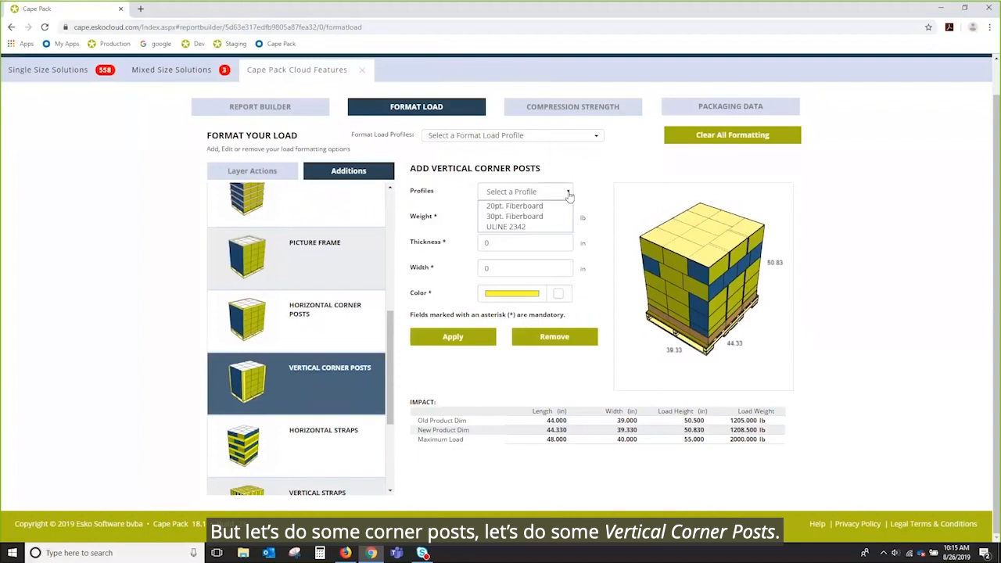
left_click(514, 216)
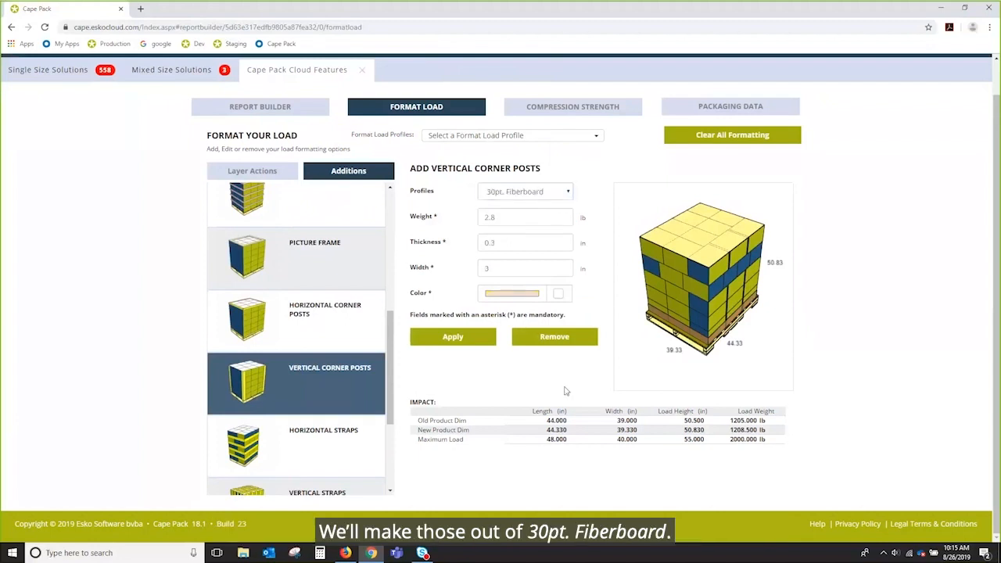
left_click(468, 342)
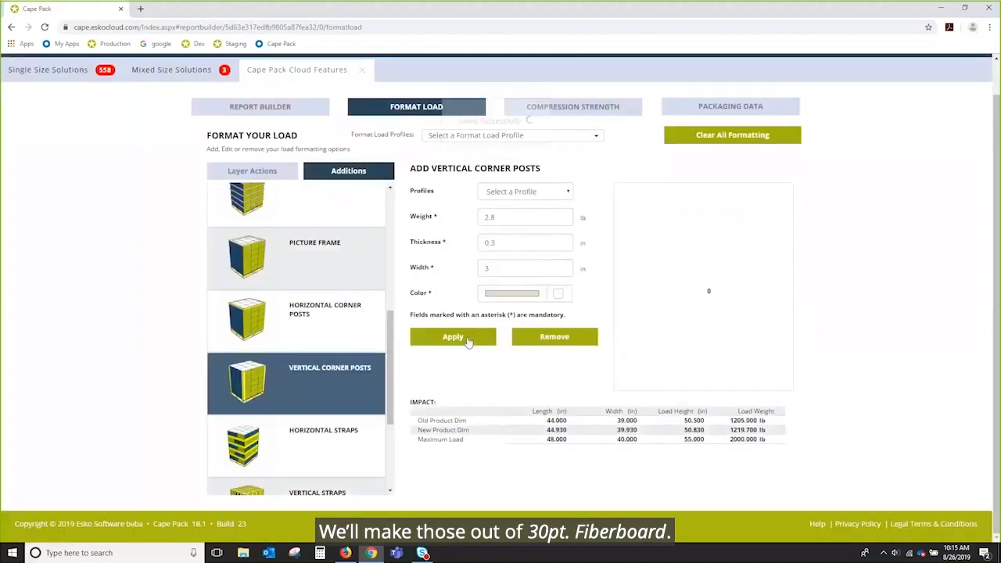
mouse_move(688, 275)
left_mouse_down()
mouse_move(729, 286)
mouse_move(748, 263)
mouse_move(688, 247)
mouse_move(667, 269)
mouse_move(657, 262)
mouse_move(677, 261)
left_mouse_up()
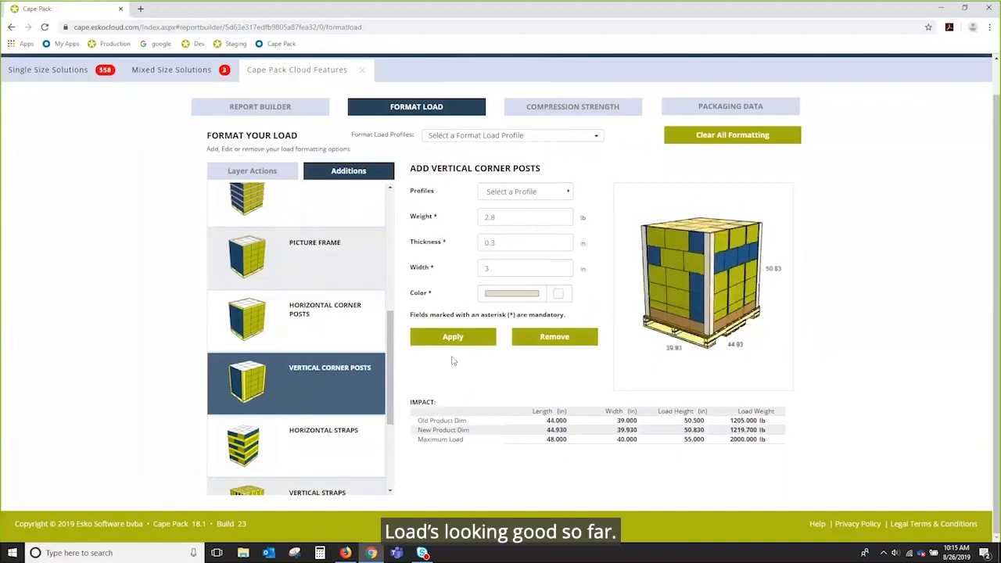
scroll(311, 348, "down", 3)
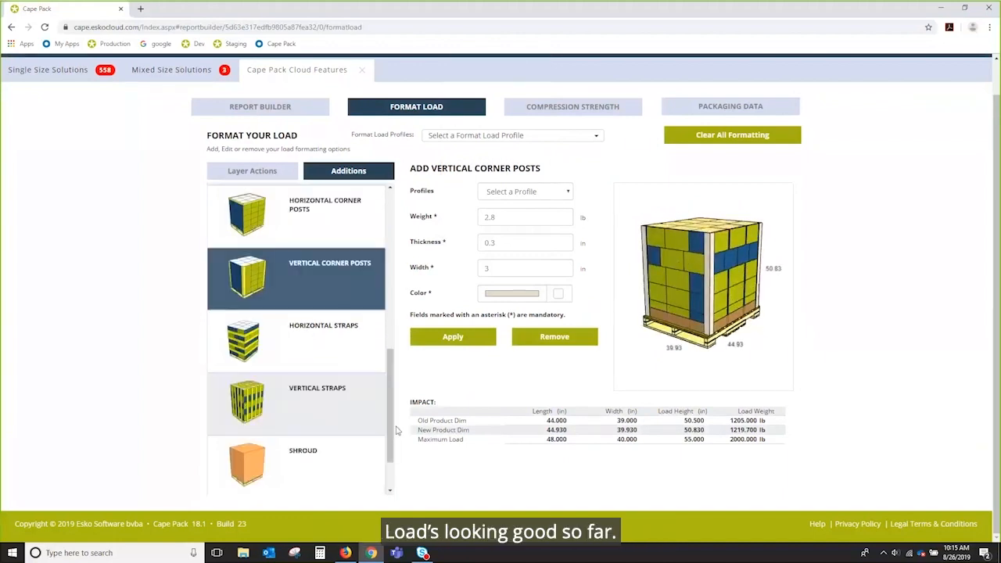
left_click(312, 348)
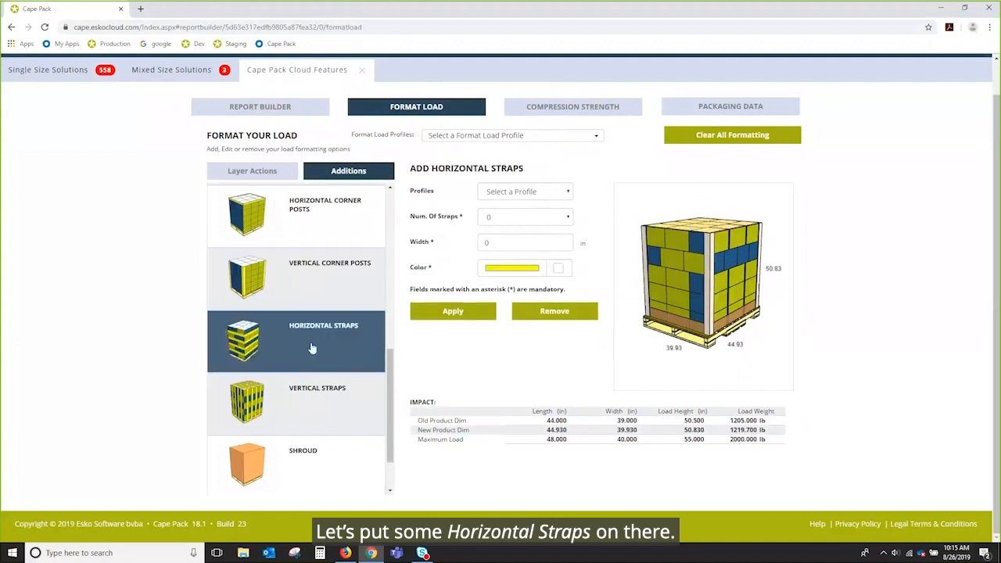
Step: Apply Metal horizontal straps to the pallet load
left_click(567, 192)
left_click(544, 207)
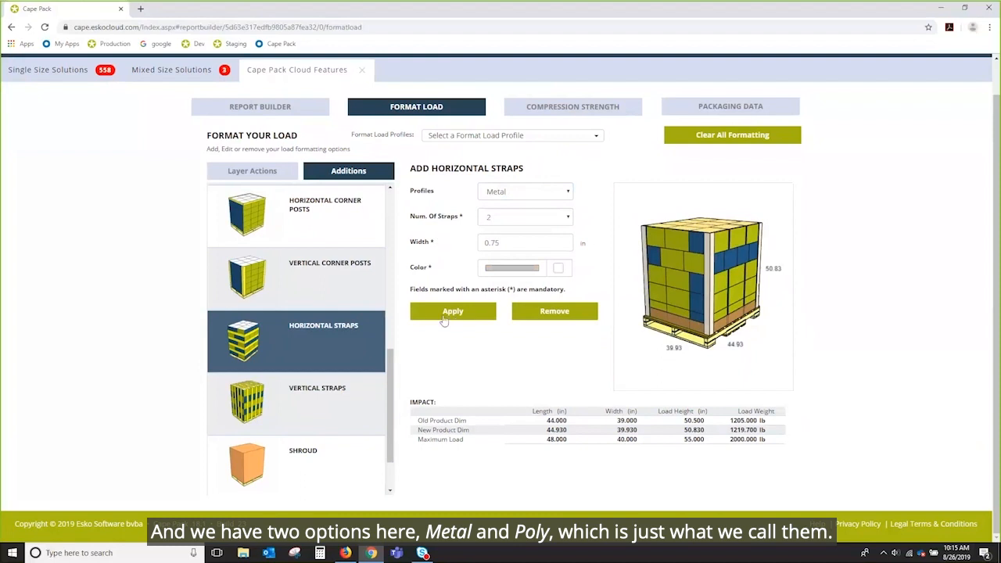
left_click(465, 315)
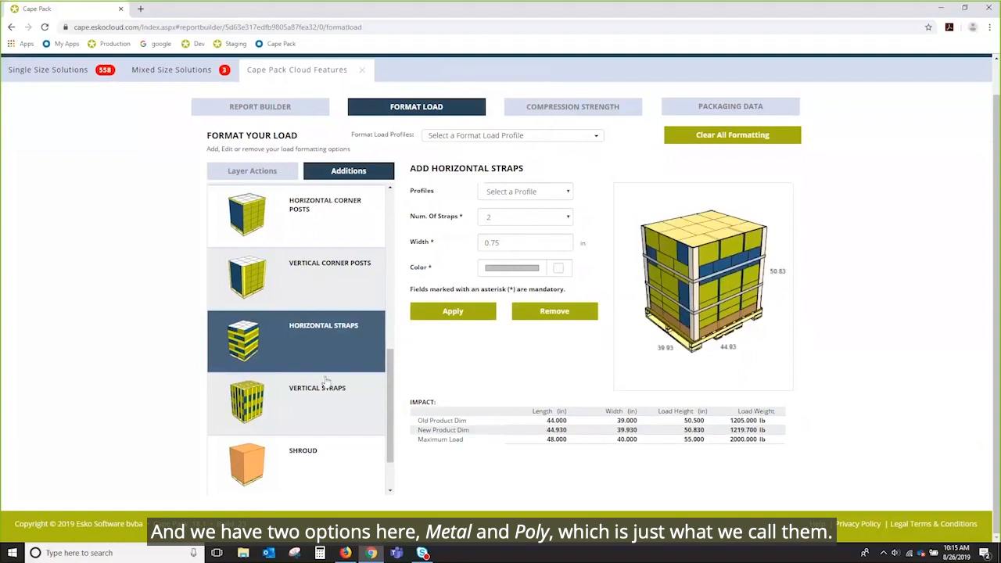
Step: Apply Poly vertical straps (2 × 2) to the load and check them in the preview
left_click(326, 411)
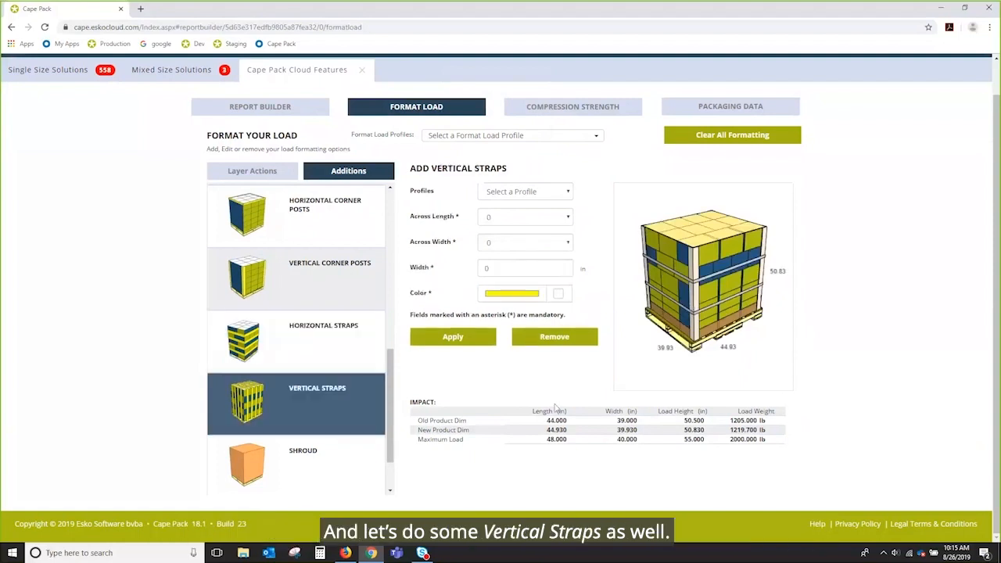
left_click(567, 193)
left_click(516, 218)
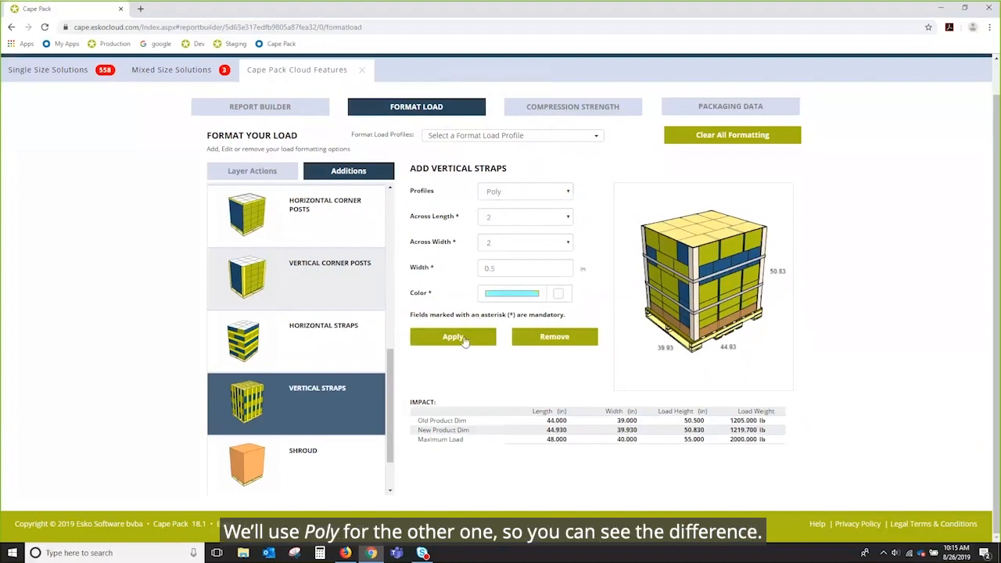
left_click(461, 338)
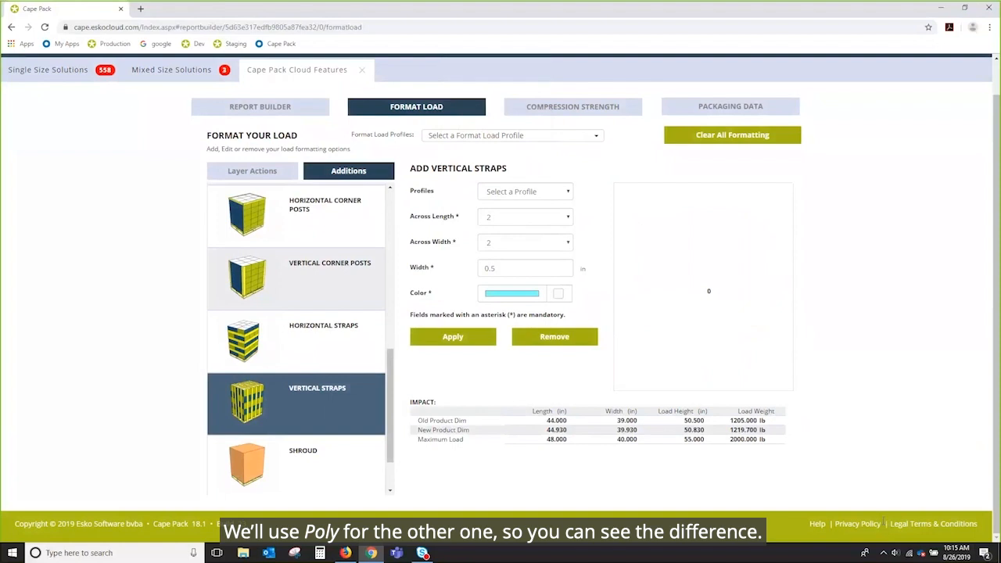
left_click_drag(727, 315, 717, 311)
scroll(714, 305, "up", 3)
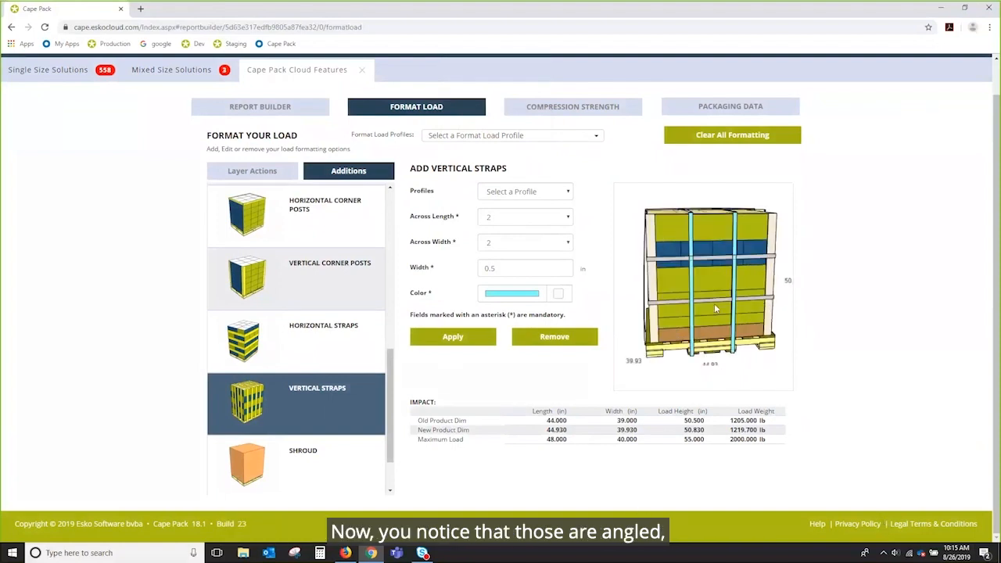
mouse_move(663, 337)
left_mouse_down()
mouse_move(659, 325)
mouse_move(675, 344)
left_mouse_up()
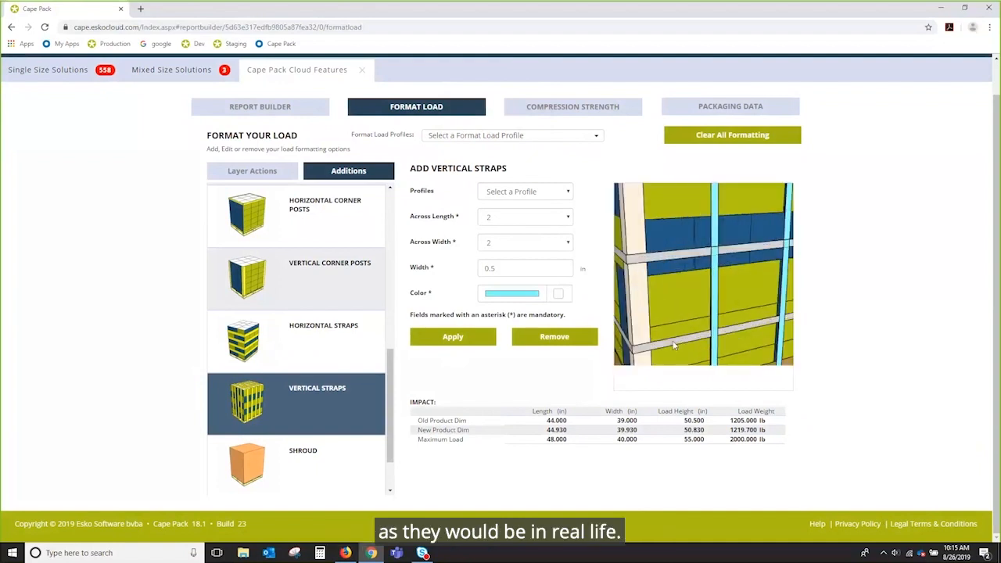
scroll(674, 344, "down", 5)
scroll(710, 297, "up", 4)
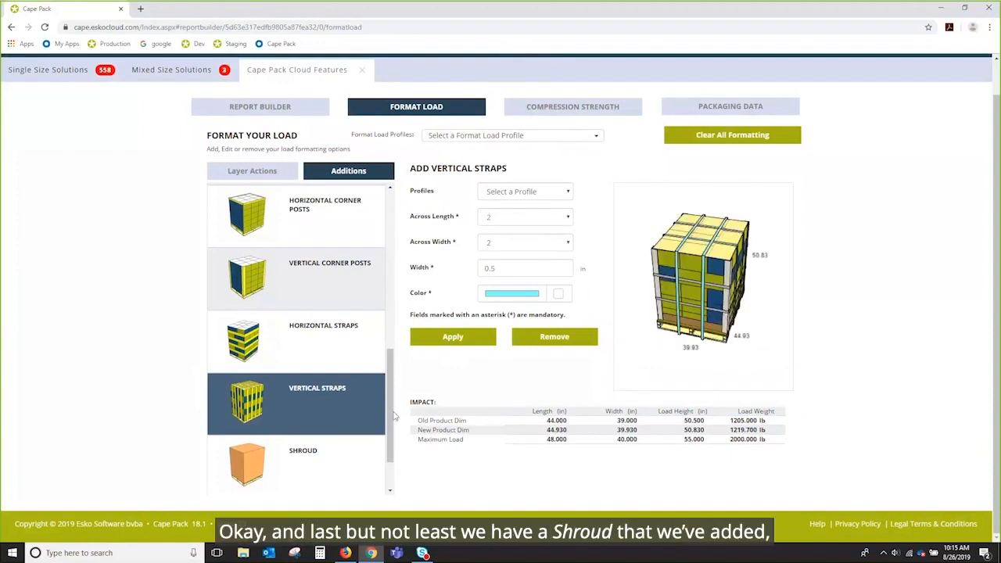
scroll(395, 473, "down", 1)
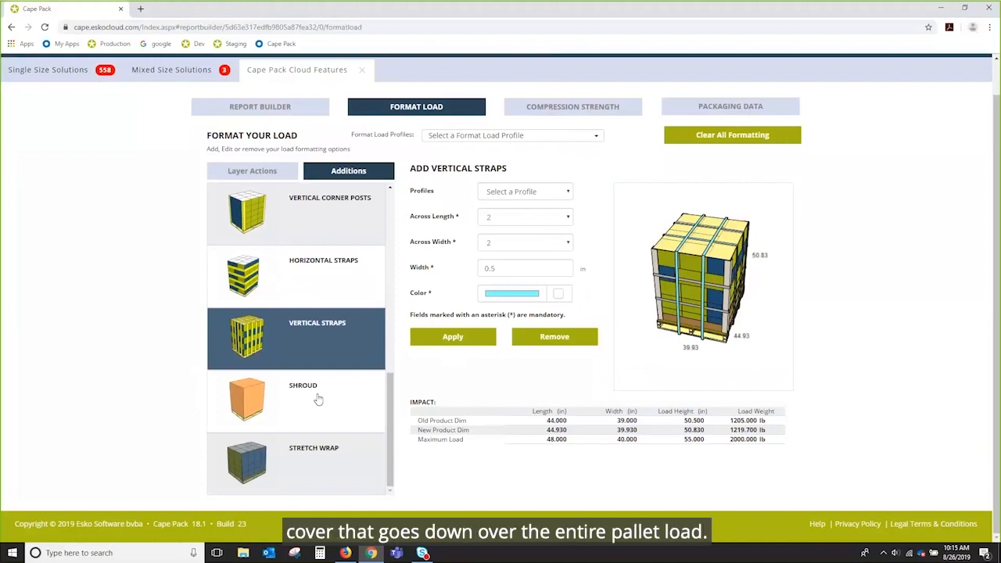
left_click(310, 461)
Step: Apply stretch wrap with the Top profile, bringing the load weight to 1222.7 lb
left_click(569, 194)
left_click(547, 207)
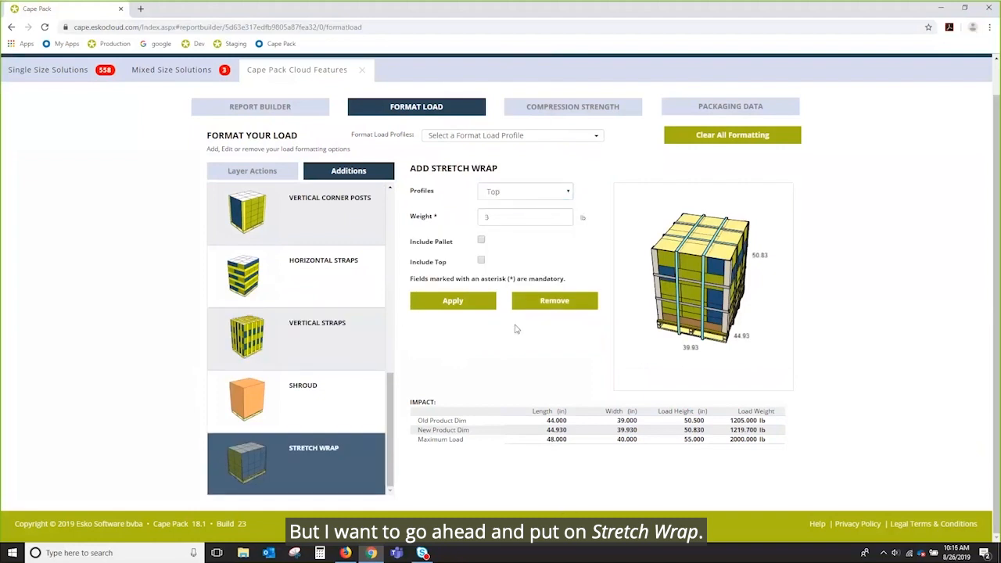
left_click(483, 303)
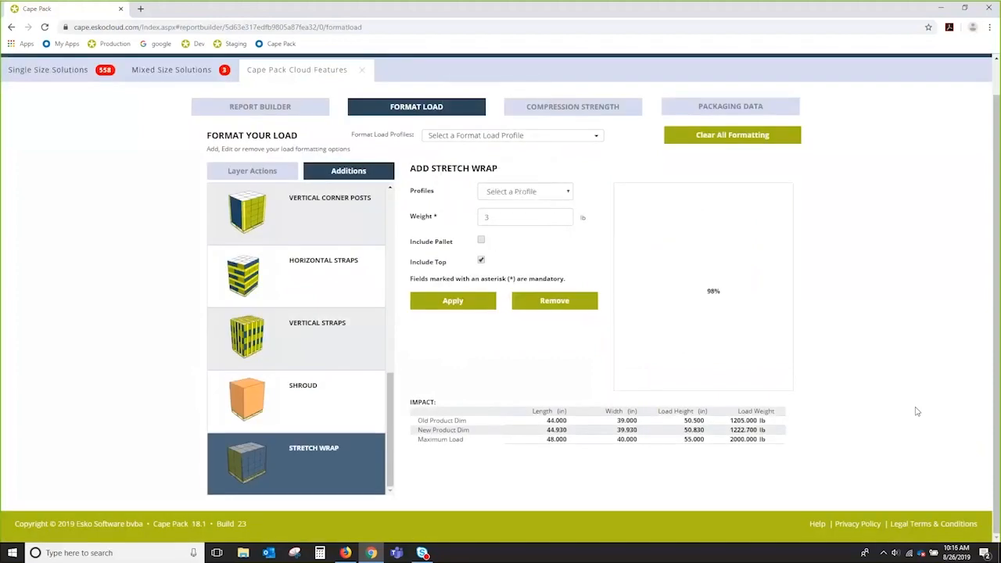
mouse_move(714, 270)
left_mouse_down()
mouse_move(701, 234)
mouse_move(682, 266)
mouse_move(641, 271)
mouse_move(614, 260)
mouse_move(712, 268)
mouse_move(666, 247)
mouse_move(699, 275)
left_mouse_up()
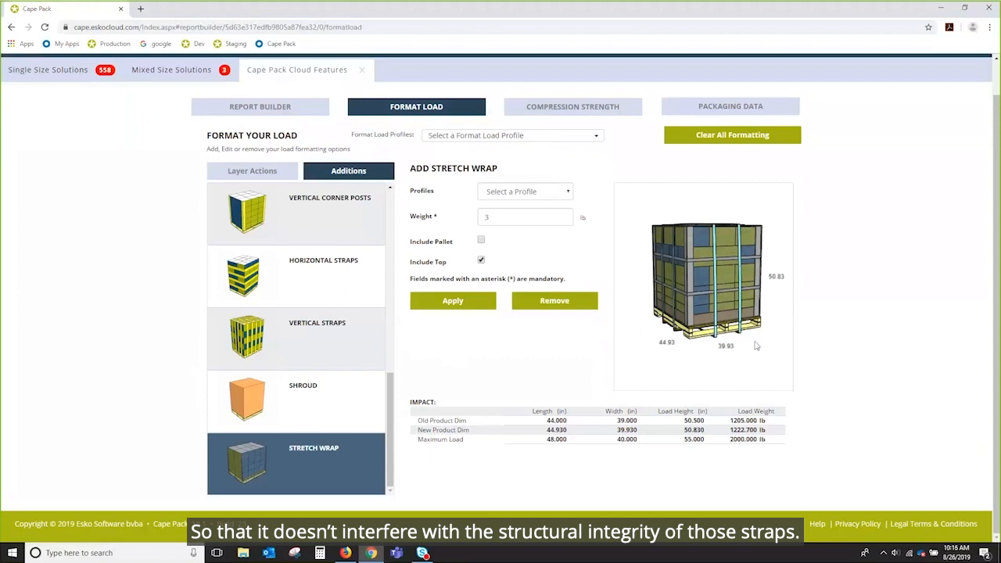
mouse_move(684, 272)
left_mouse_down()
mouse_move(731, 295)
mouse_move(697, 283)
left_mouse_up()
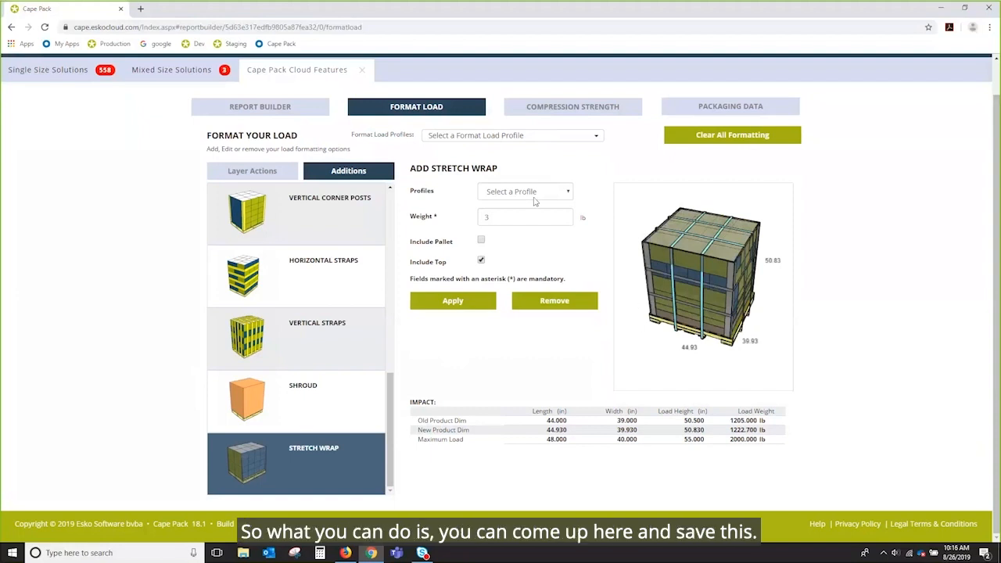
Step: Save the current formatting as a new Format Load Profile named 'kika 4'
left_click(596, 137)
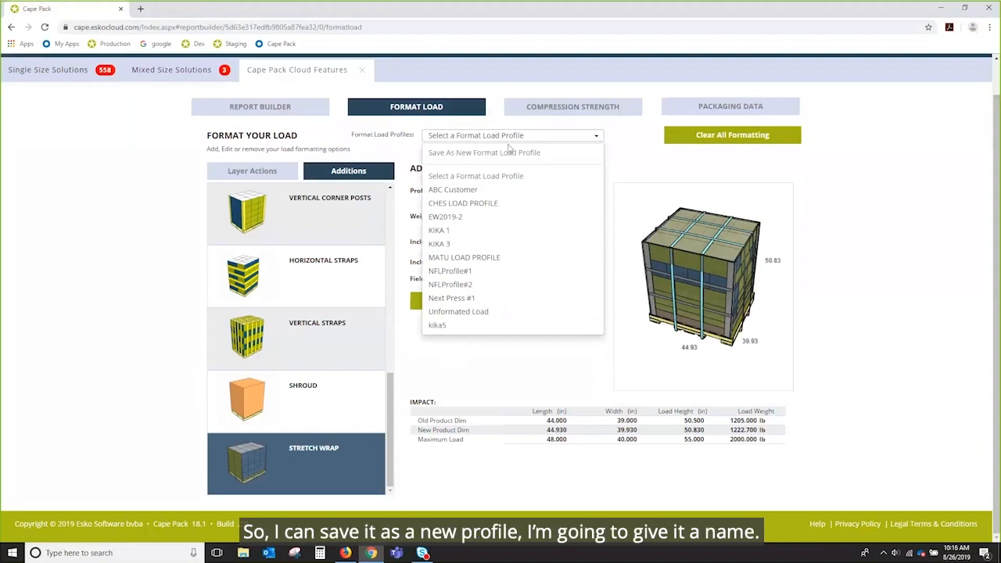
left_click(474, 153)
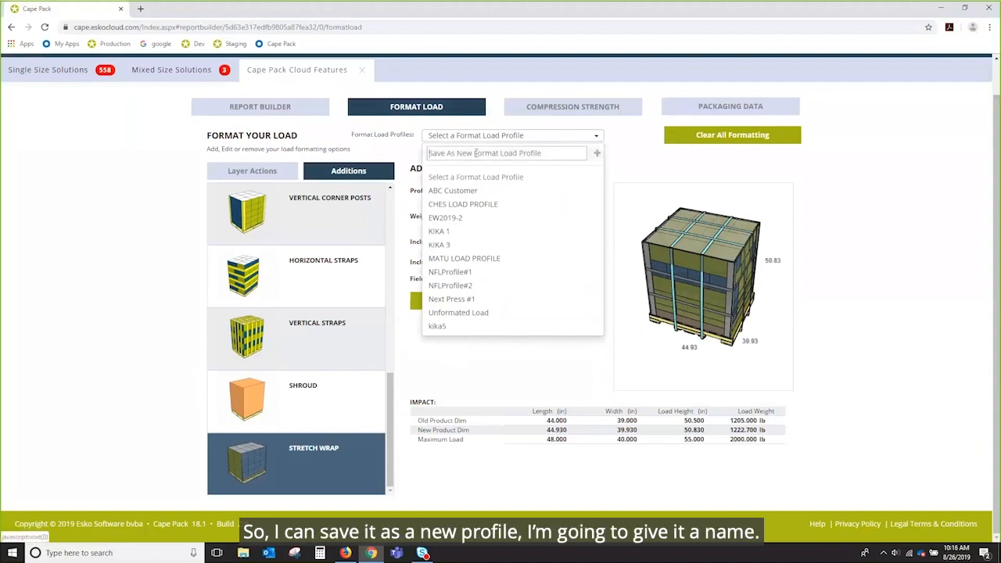
type("kika")
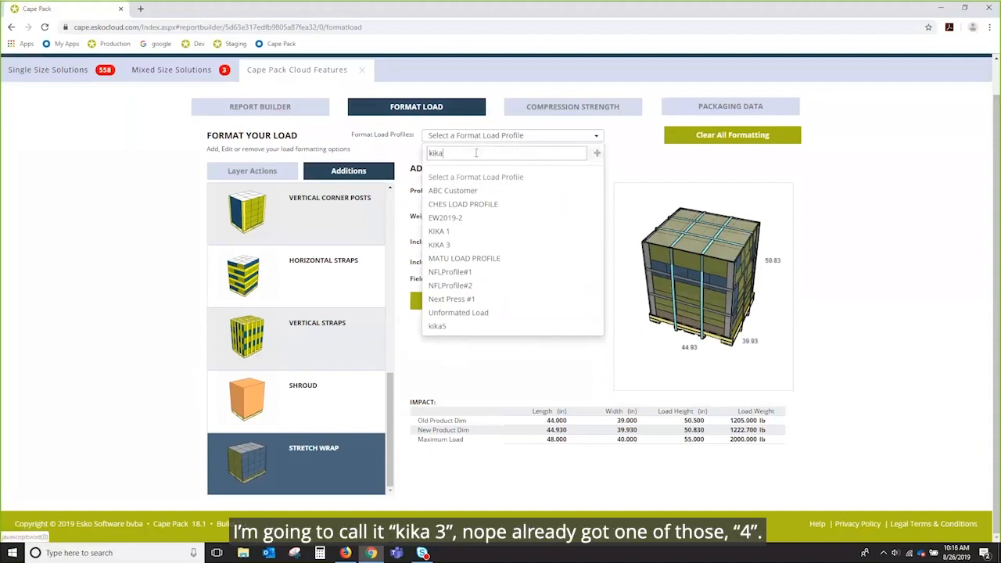
key("ctrl+a")
type("3")
key("BackSpace")
type("4")
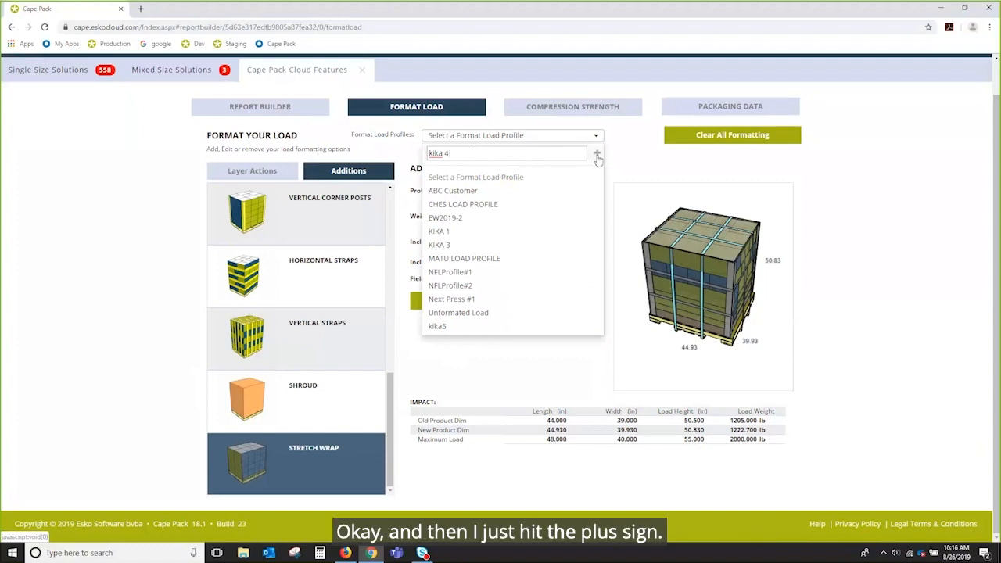
left_click(597, 156)
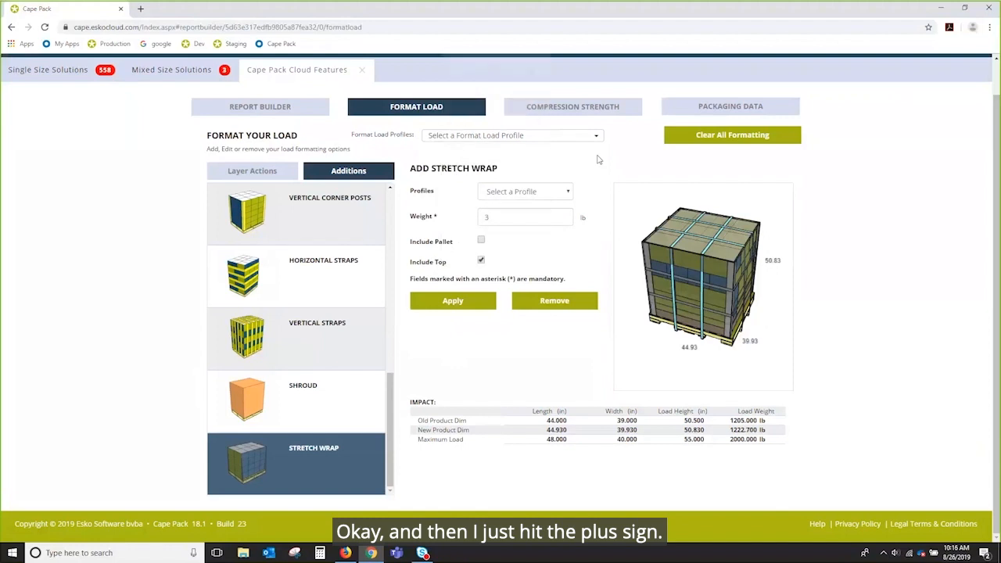
left_click(596, 137)
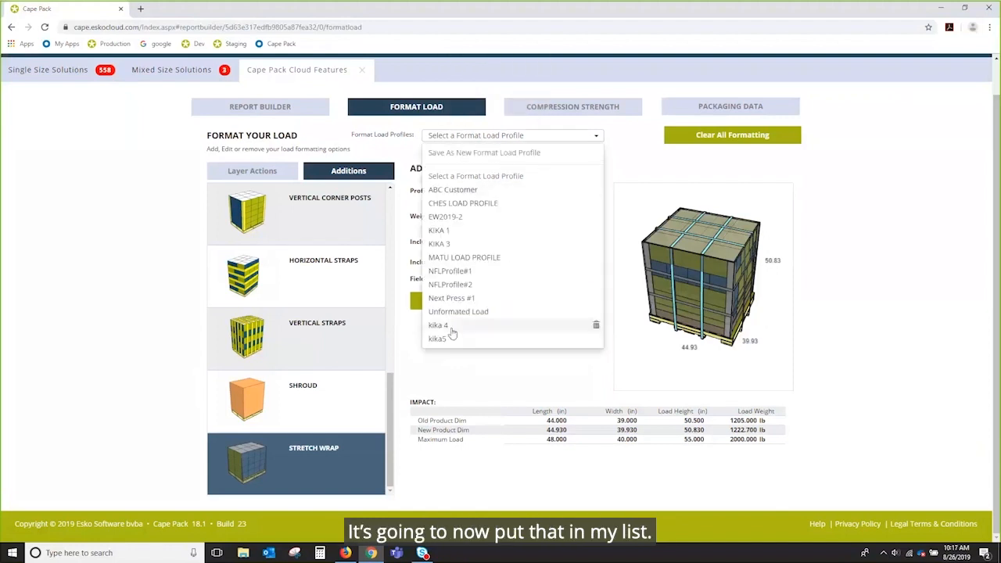
left_click(493, 378)
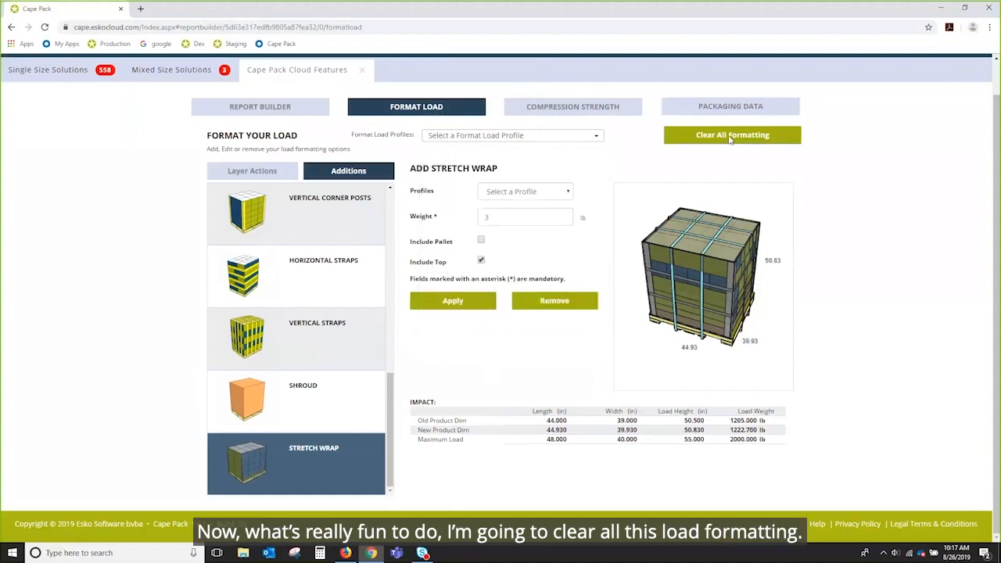
Step: Clear all load formatting, then apply the kika 4 profile in the Report Builder
left_click(730, 136)
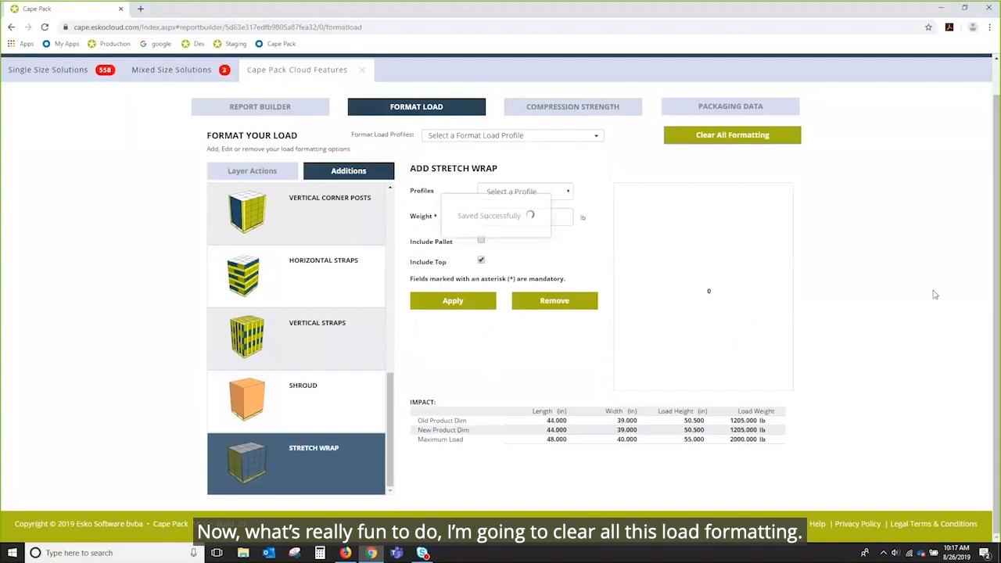
left_click(252, 108)
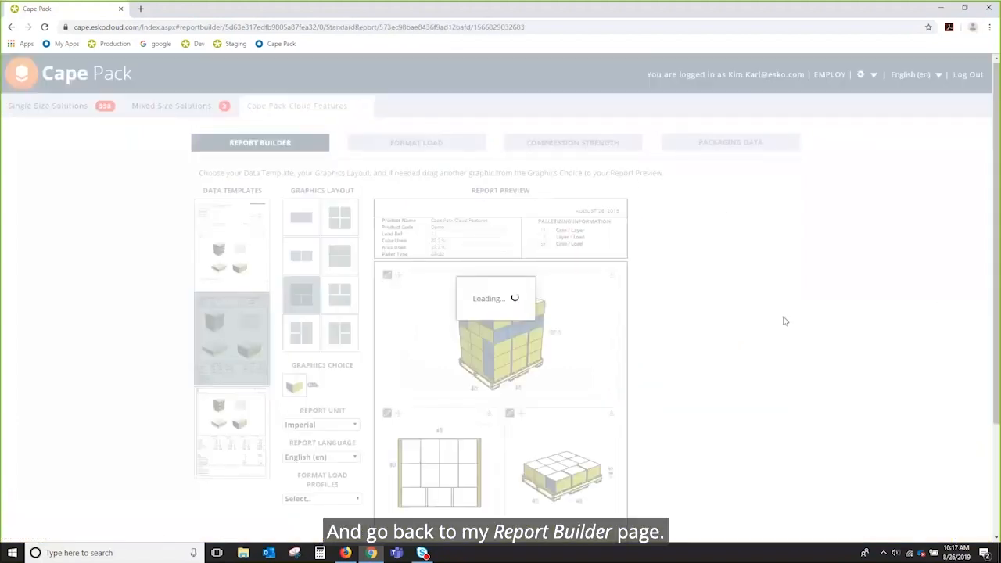
scroll(340, 345, "down", 3)
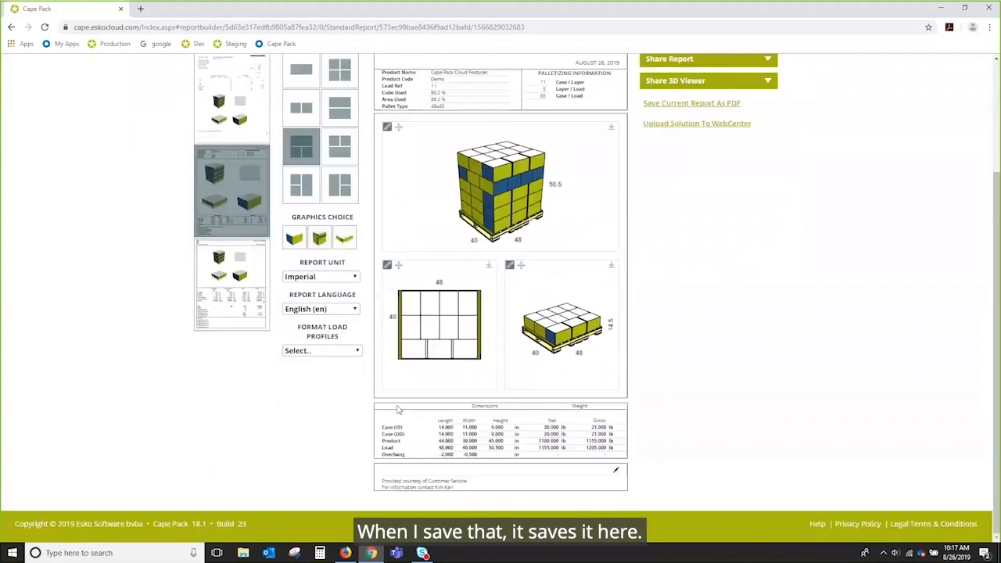
left_click(342, 351)
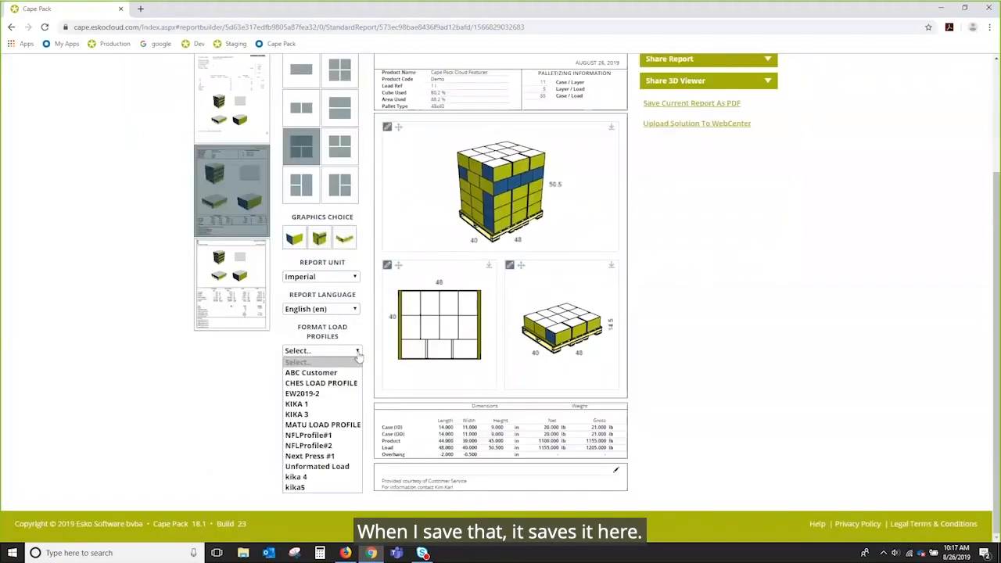
left_click(324, 476)
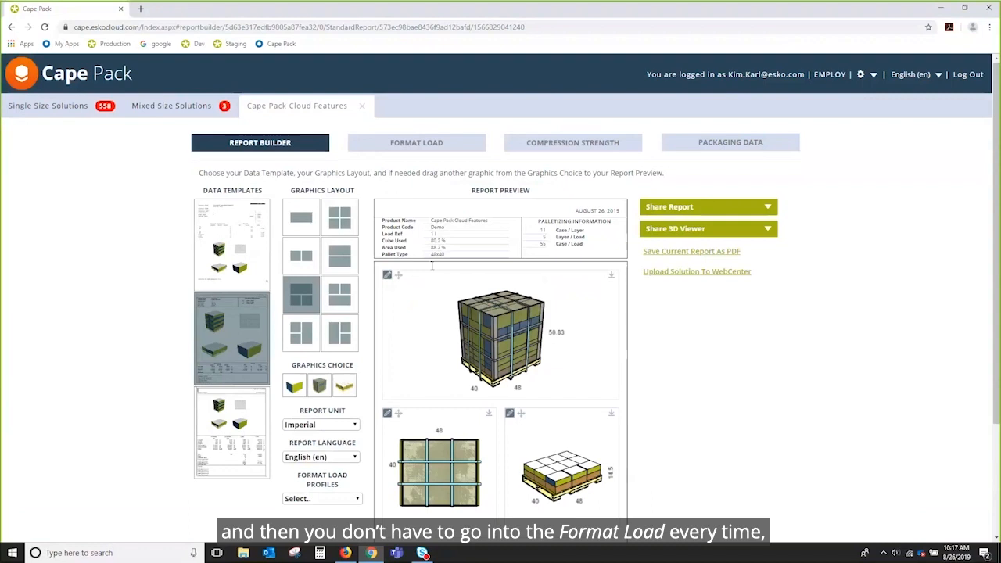
Step: Place the single case graphic in the lower-right report slot and open the Share 3D Viewer link
left_click(354, 499)
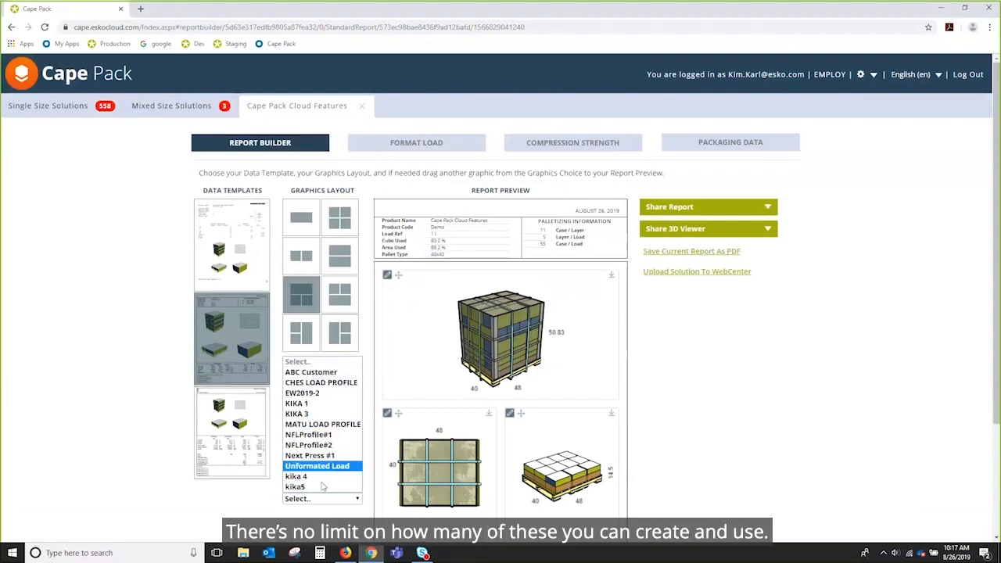
left_click(802, 502)
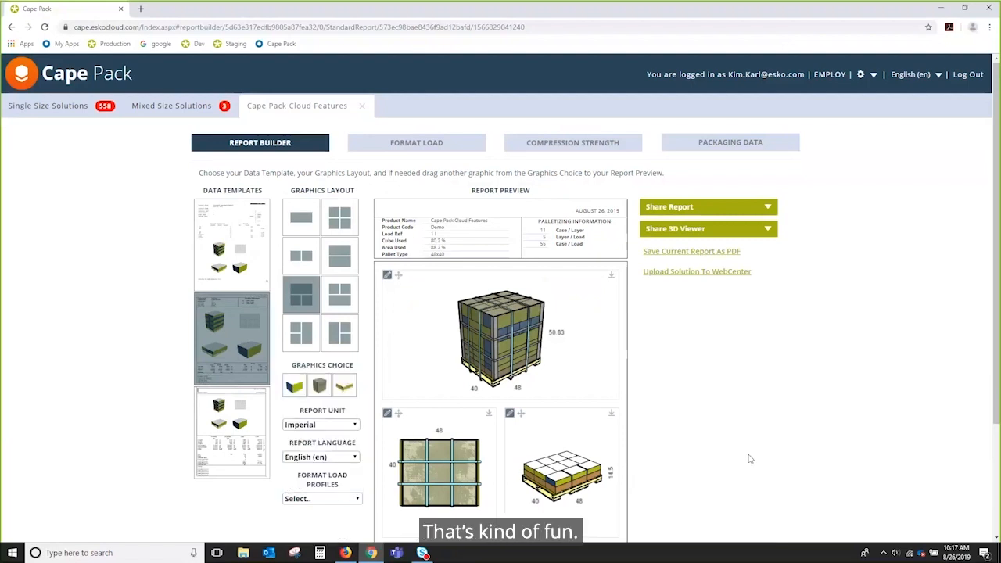
scroll(746, 459, "down", 2)
scroll(749, 459, "up", 2)
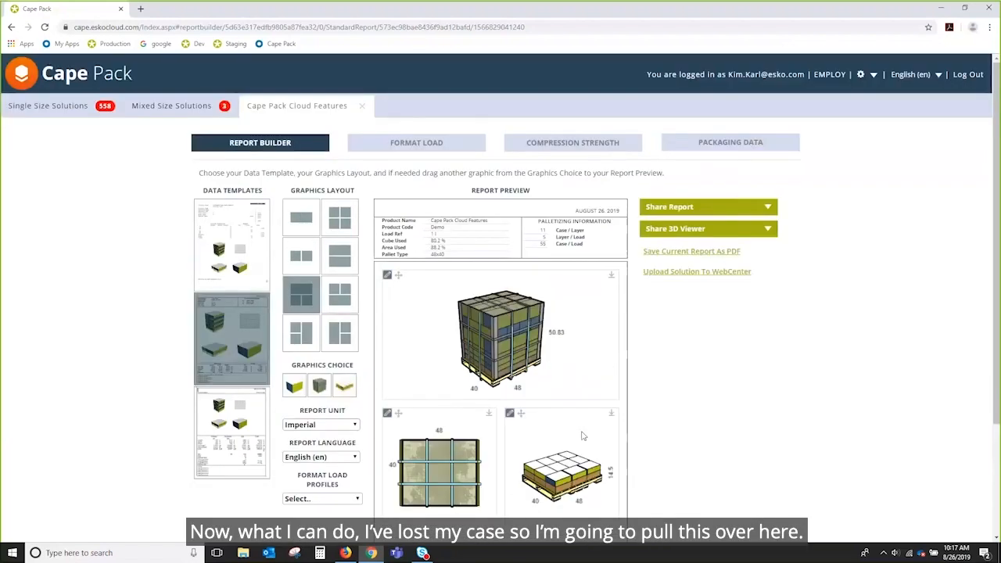
left_click_drag(294, 384, 564, 478)
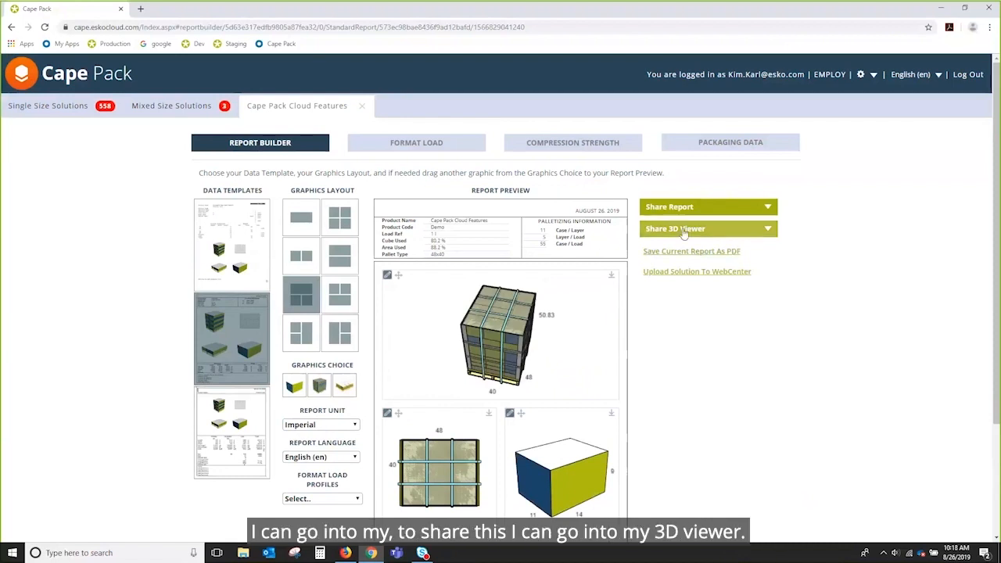
left_click(682, 230)
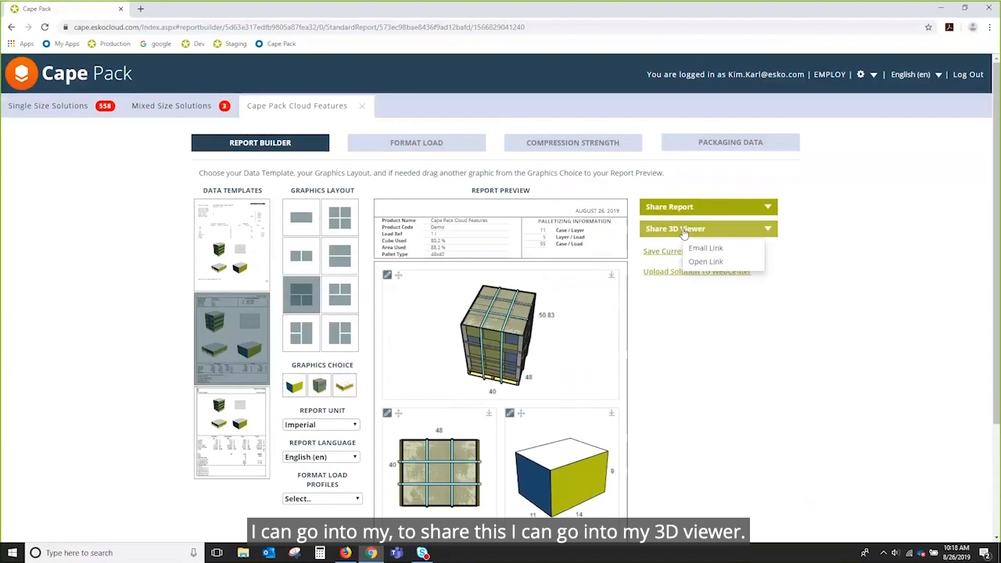
left_click(711, 262)
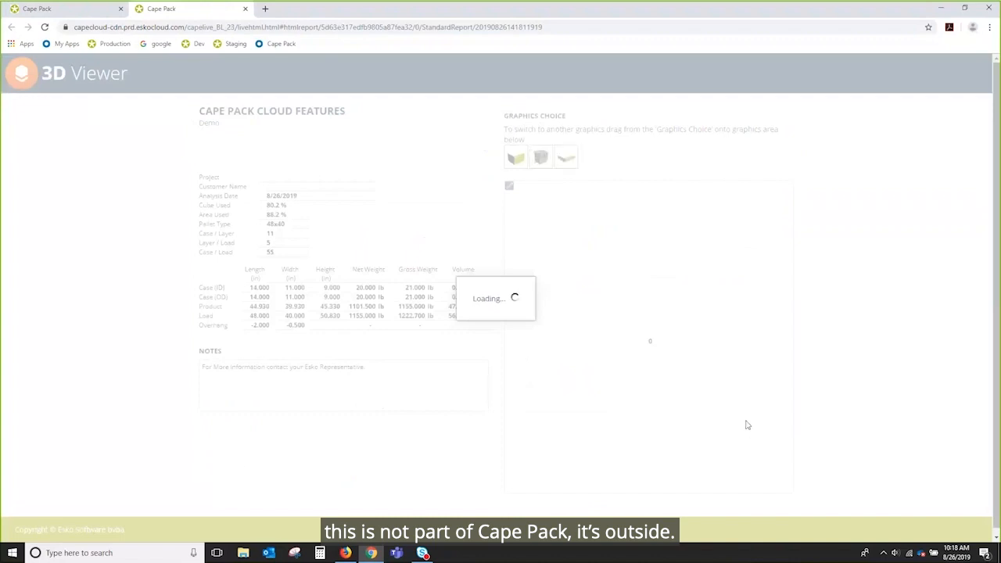
Step: Switch the 3D Viewer to the single case and rotate it to inspect its top and sides
left_click_drag(670, 351, 631, 334)
left_click_drag(513, 153, 637, 301)
left_click_drag(598, 391, 595, 350)
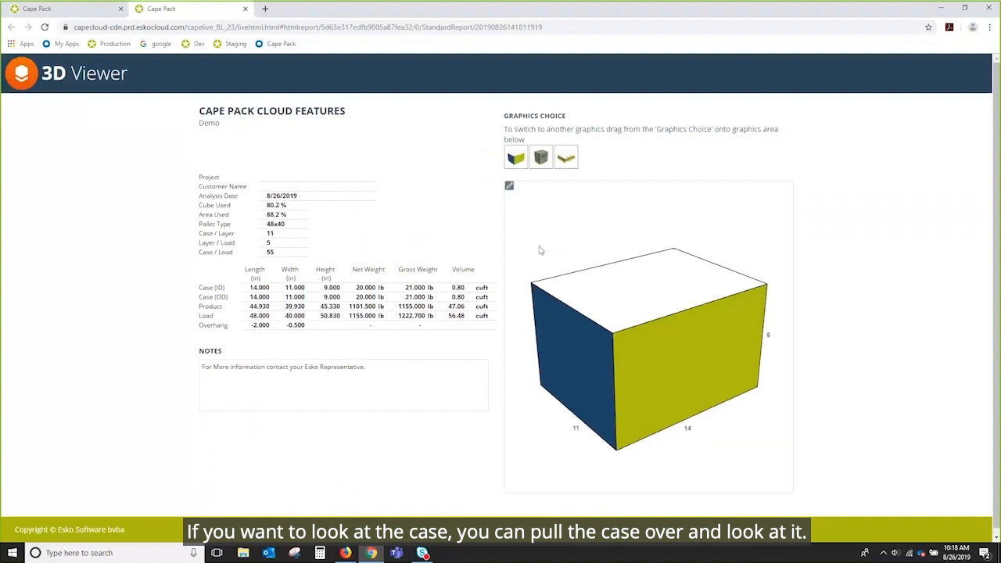
left_click_drag(563, 288, 516, 228)
left_click(509, 188)
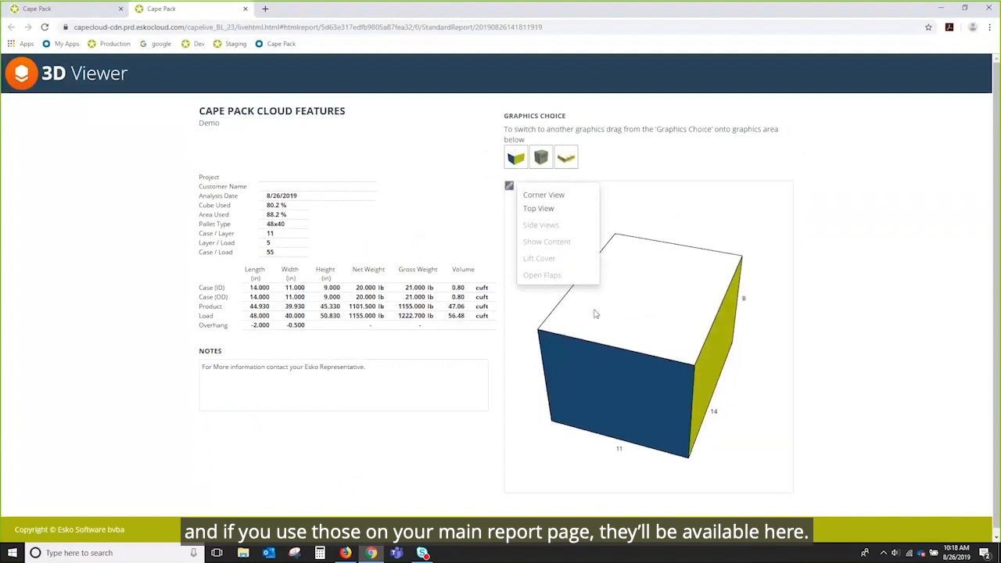
left_click_drag(661, 367, 646, 347)
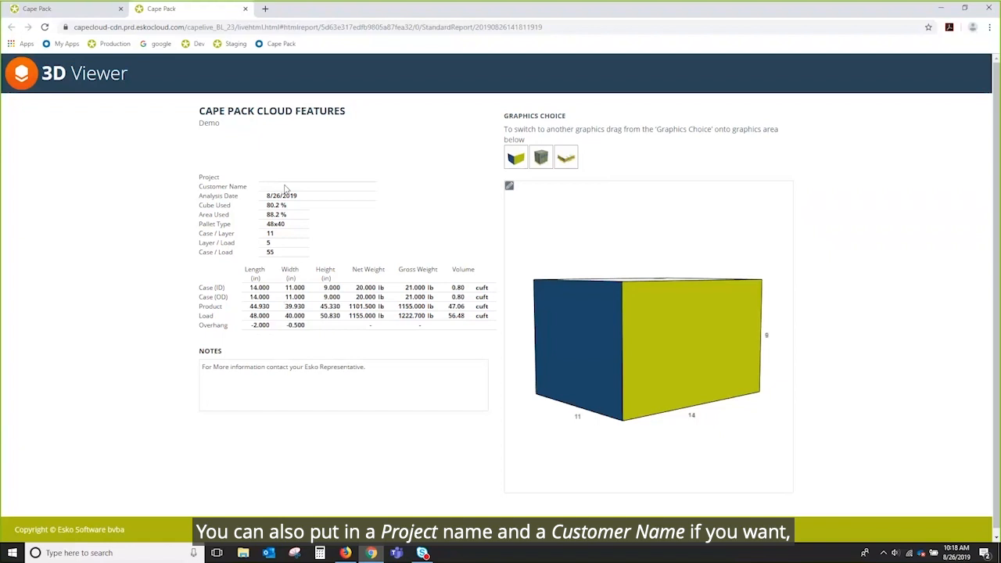
left_click_drag(527, 389, 559, 295)
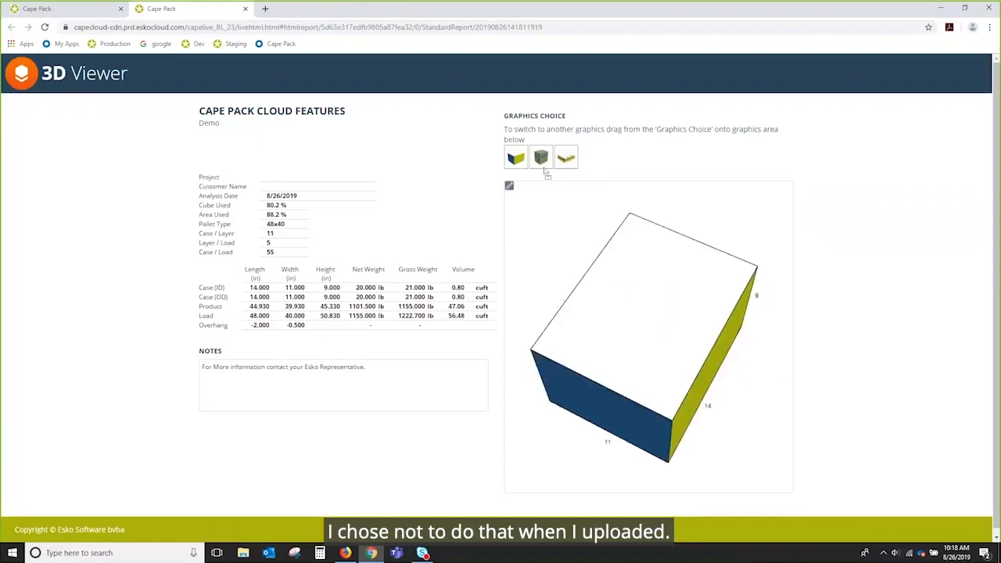
Step: Switch back to the pallet load, view its underside, then close the viewer
left_click_drag(543, 165, 600, 289)
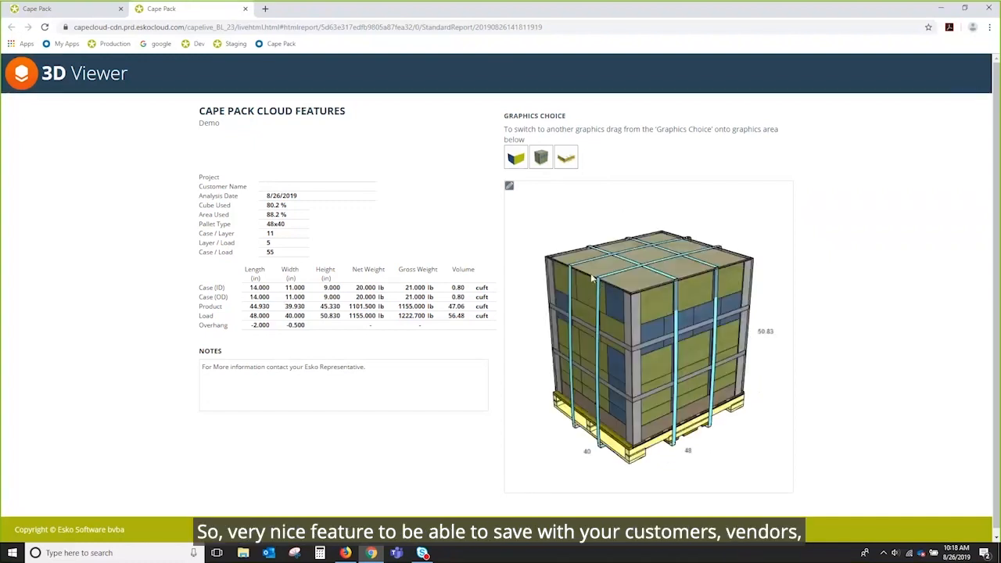
mouse_move(655, 352)
left_mouse_down()
mouse_move(649, 321)
mouse_move(663, 358)
left_mouse_up()
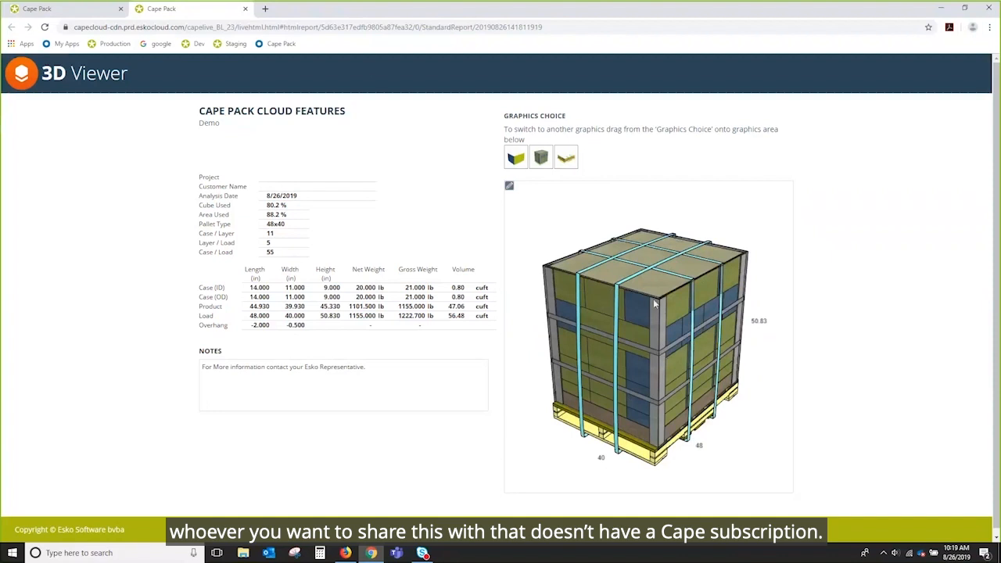
left_click(244, 8)
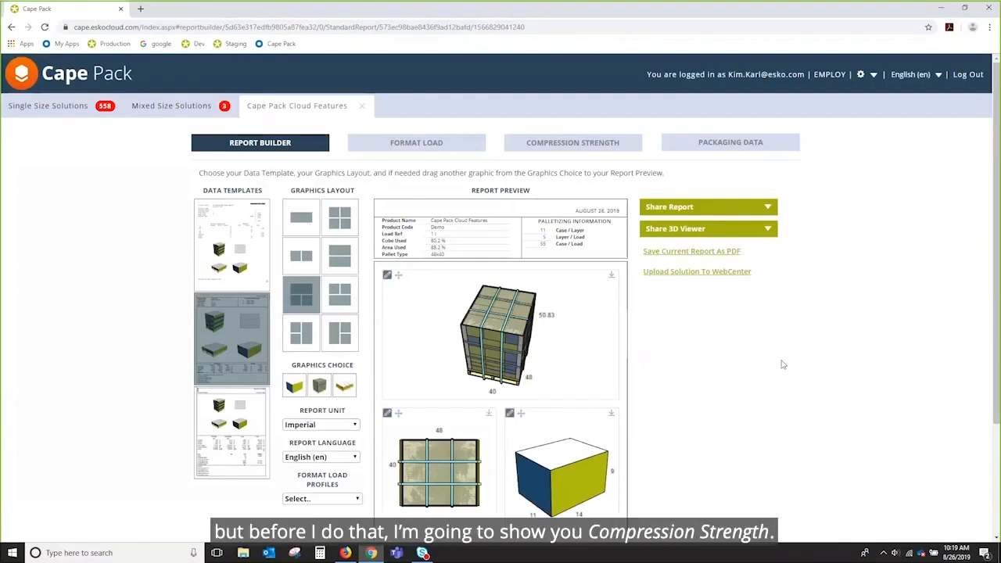
Step: Show the Format Load Settings Top Board materials in Imperial units
left_click(861, 76)
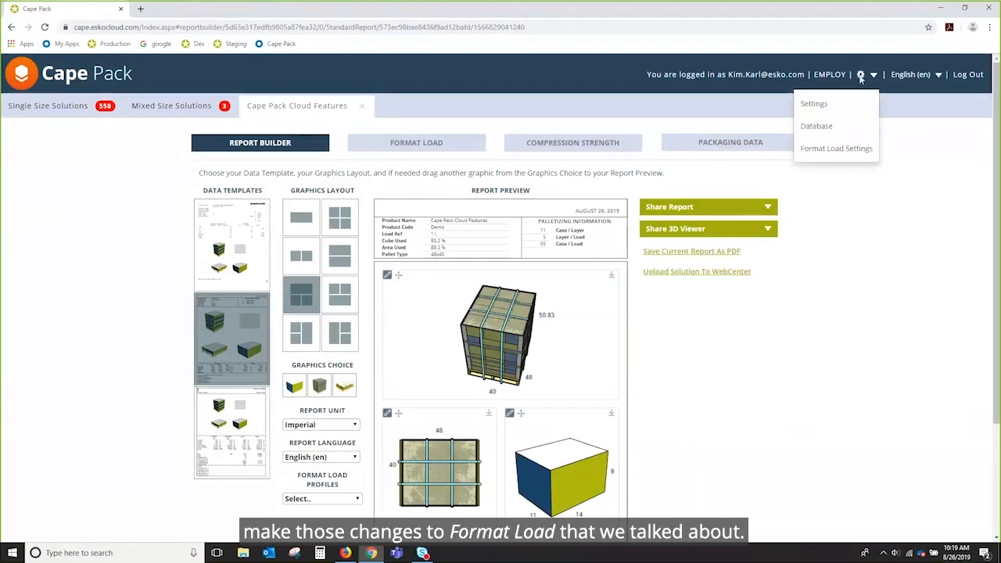
left_click(856, 149)
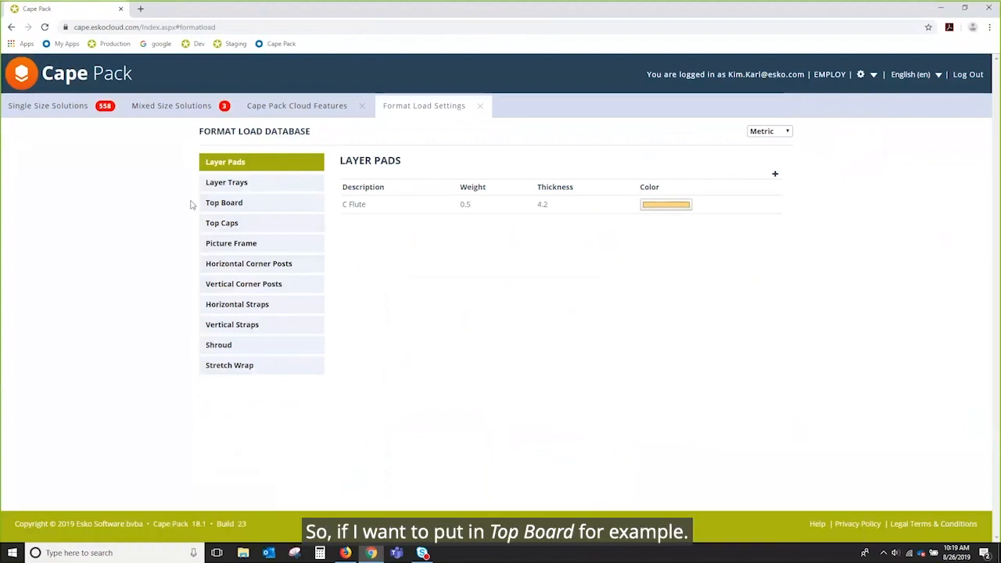
left_click(224, 204)
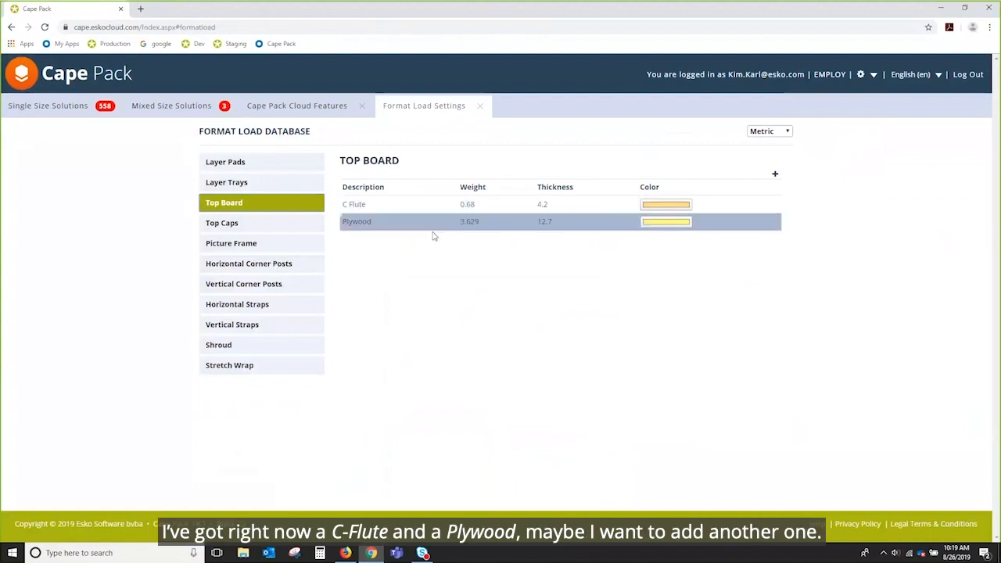
left_click(786, 133)
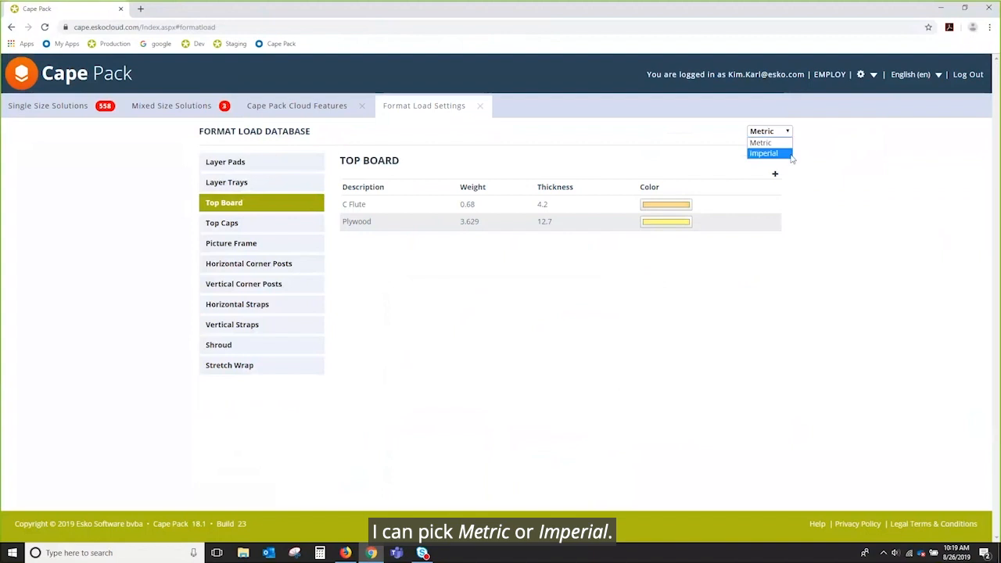
left_click(774, 153)
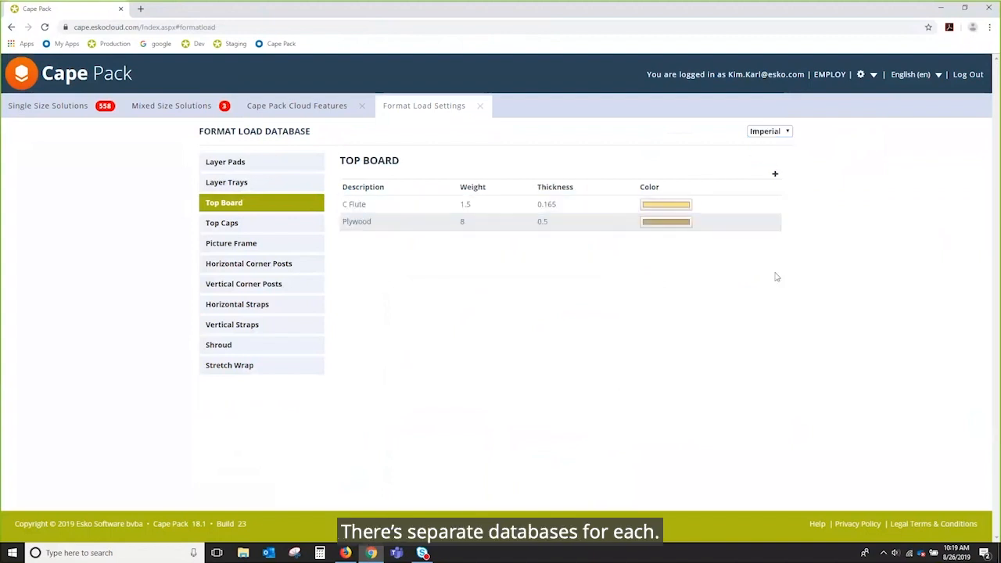
left_click(776, 175)
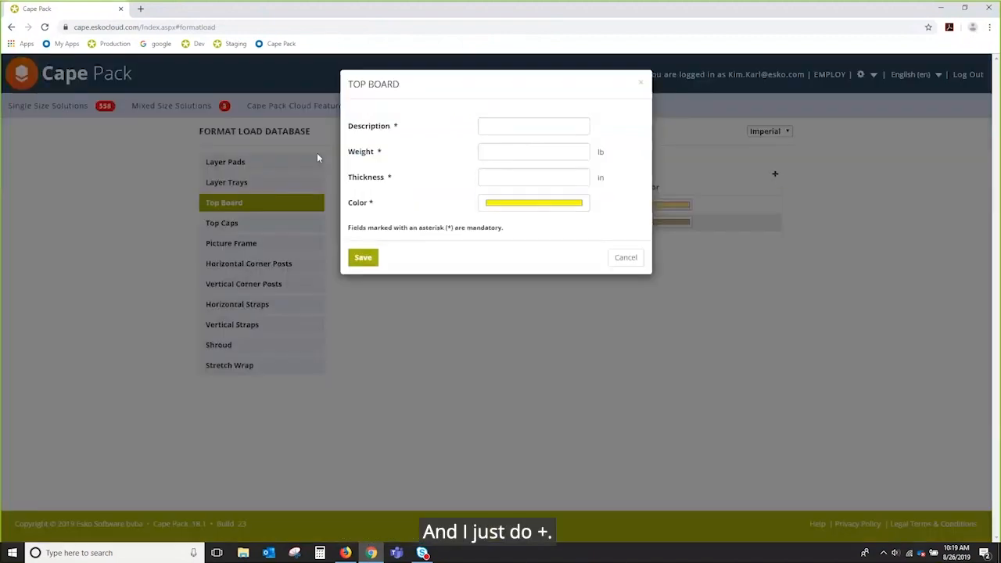
Step: Add a green 'Green Top Board', 5 lb and 0.5 in thick, and save it
left_click(494, 125)
type("K")
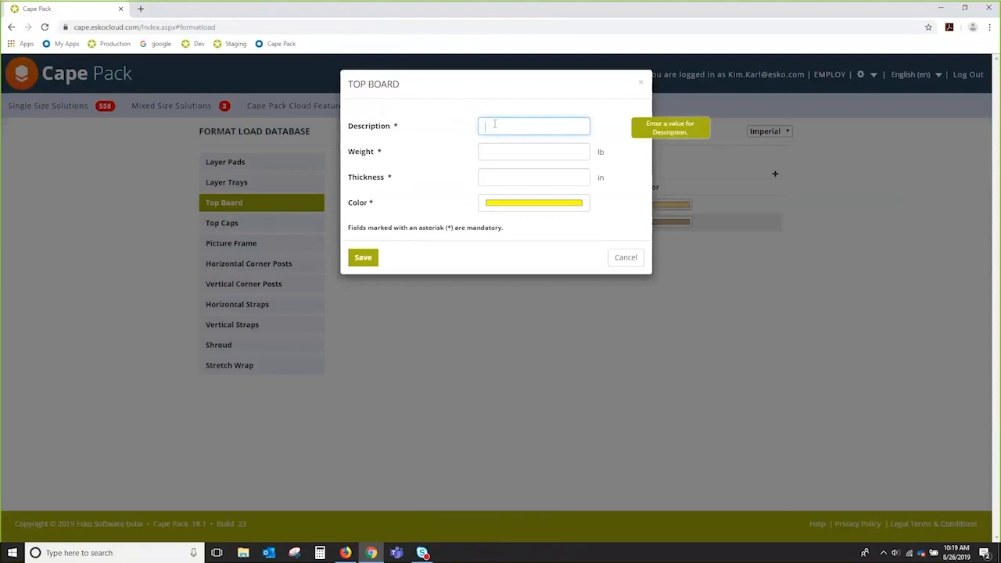
type("Green Top Board")
key("Tab")
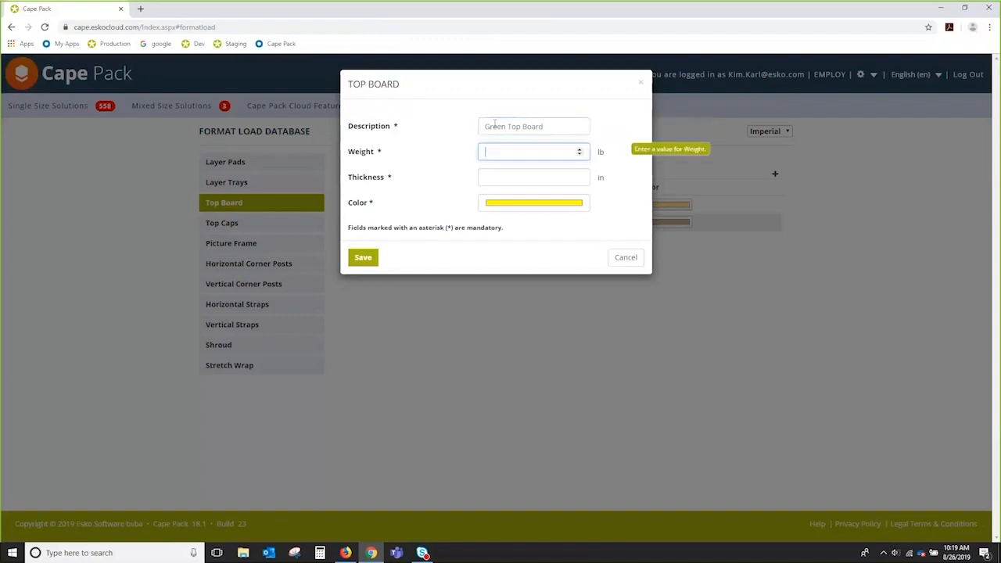
type("5")
key("Tab")
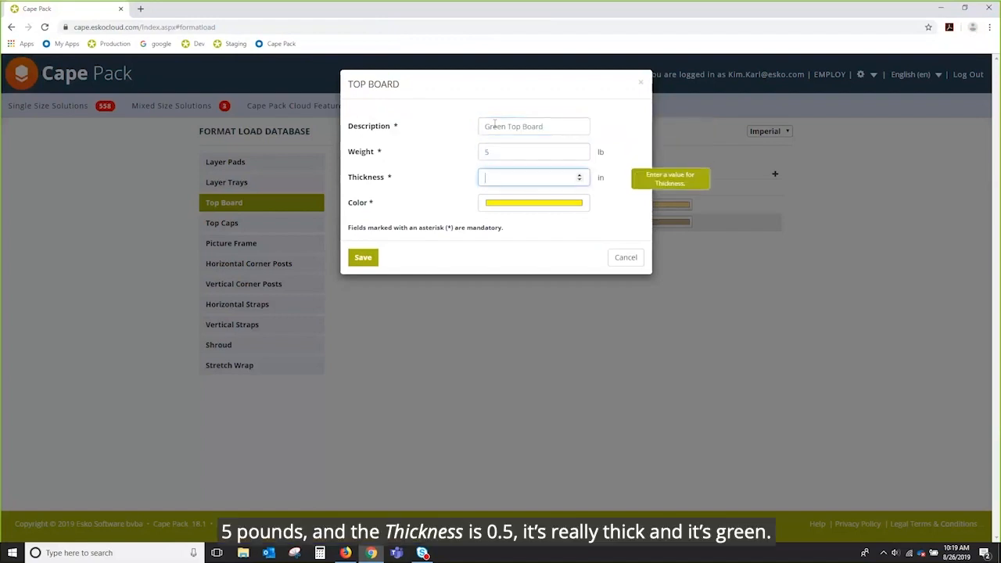
type("5")
key("Tab")
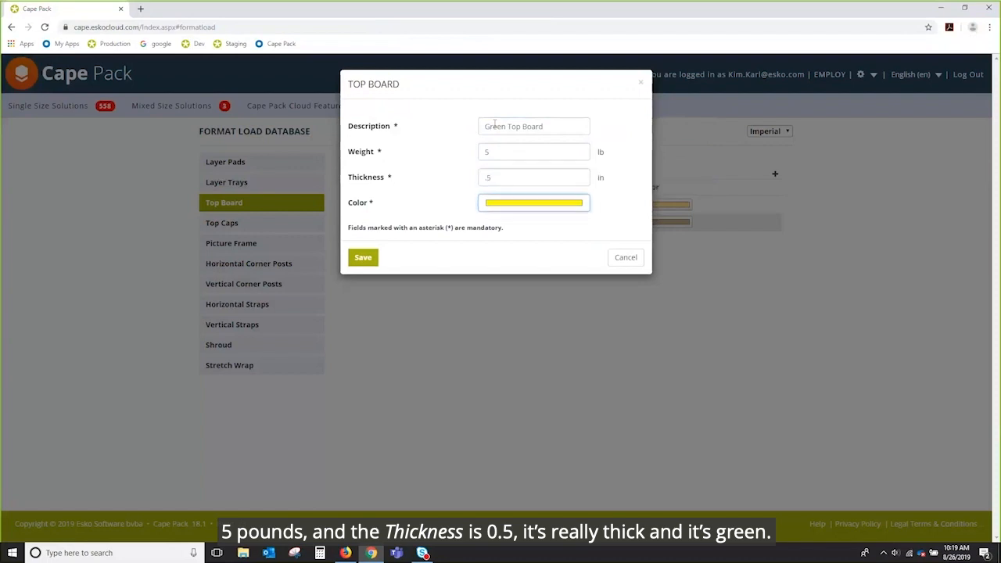
left_click(537, 205)
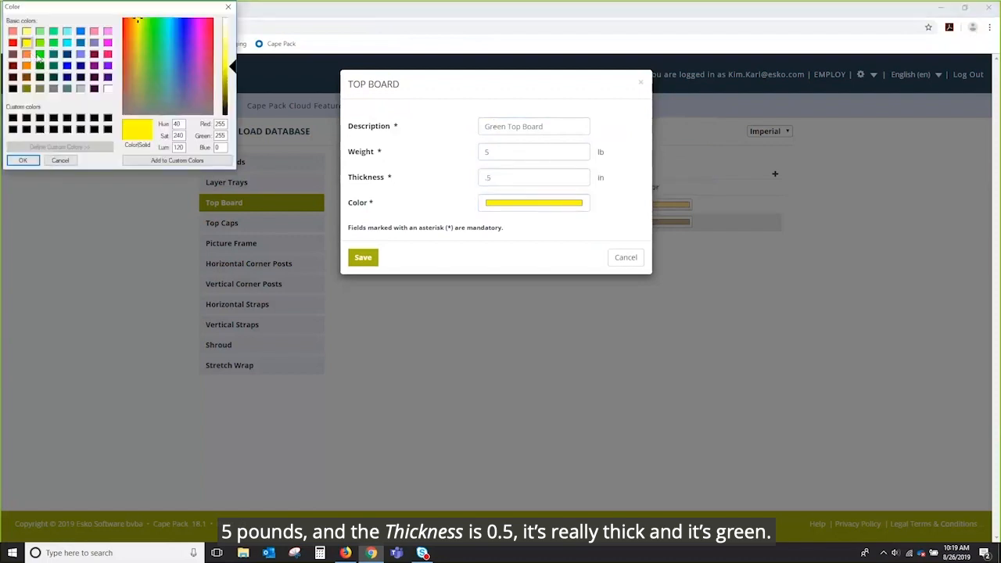
left_click(40, 54)
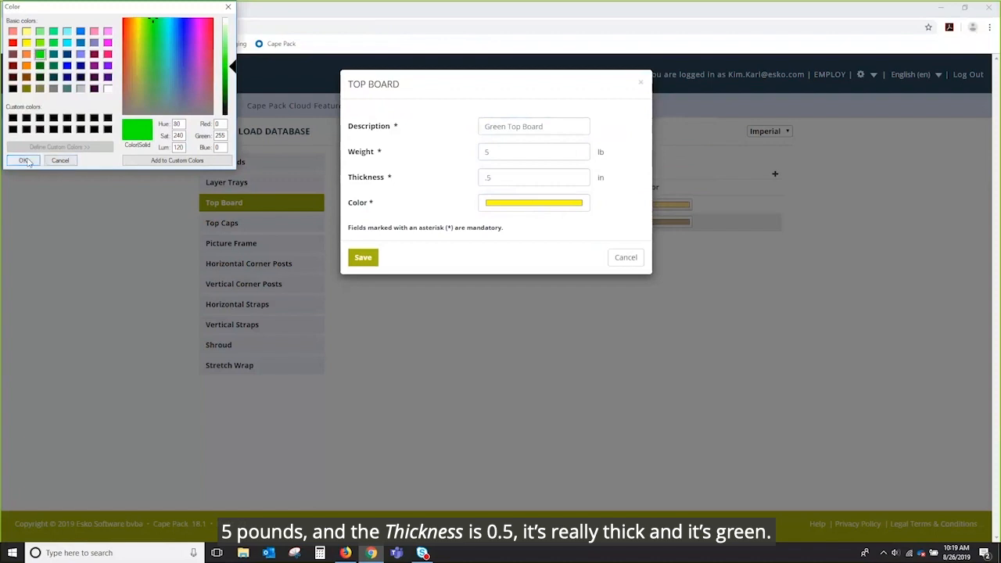
left_click(24, 161)
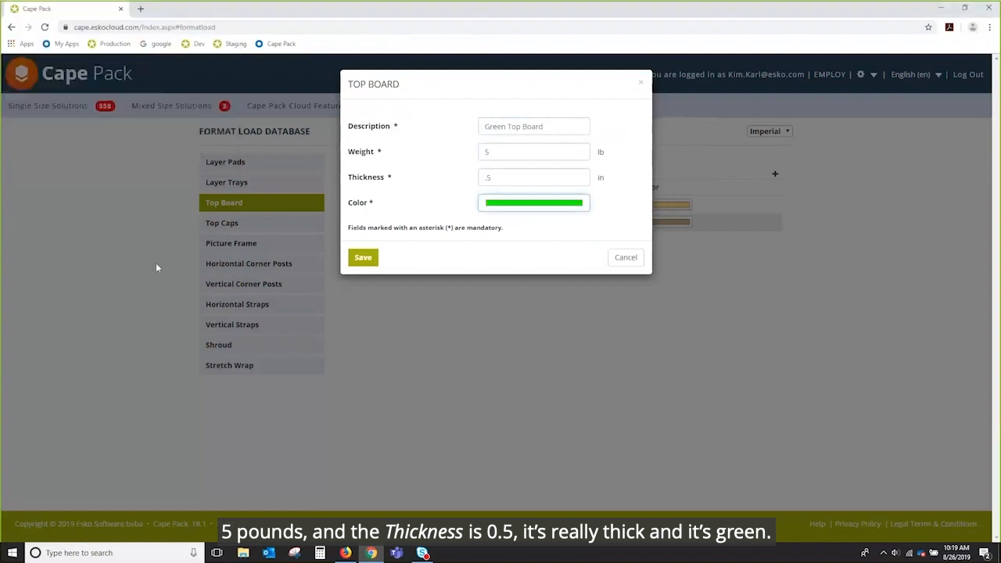
left_click(362, 257)
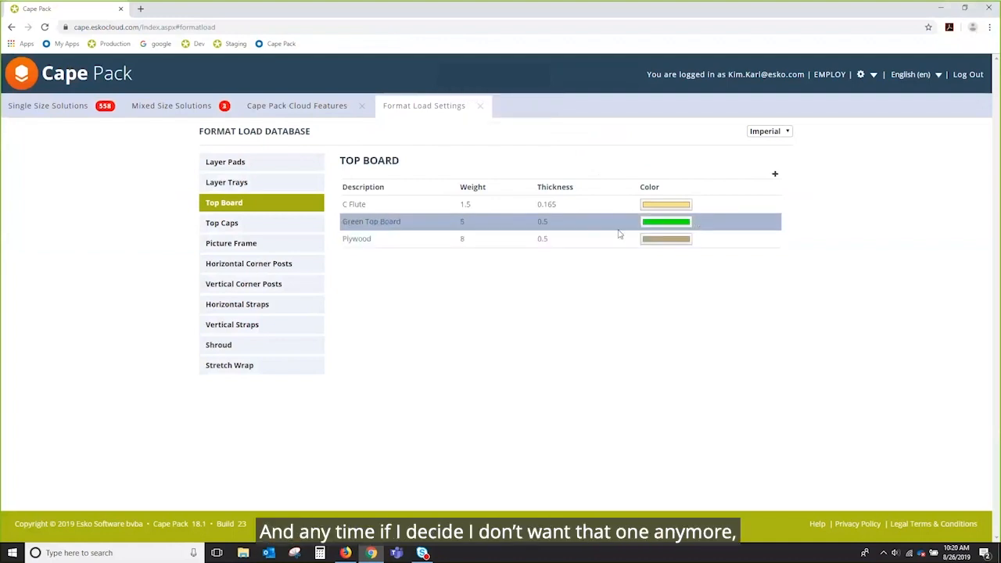
Step: Delete Green Top Board from the top boards list
left_click(710, 223)
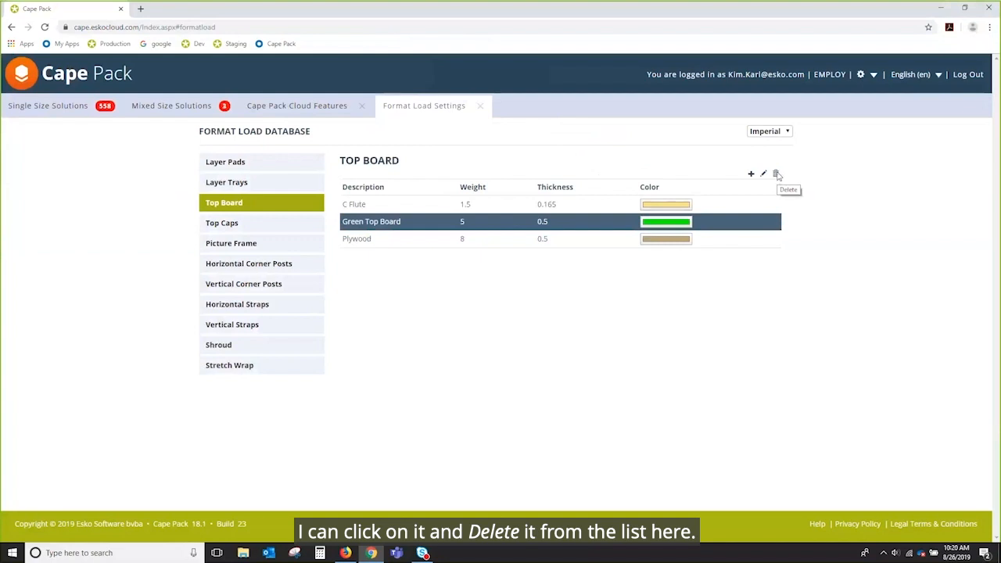
left_click(775, 174)
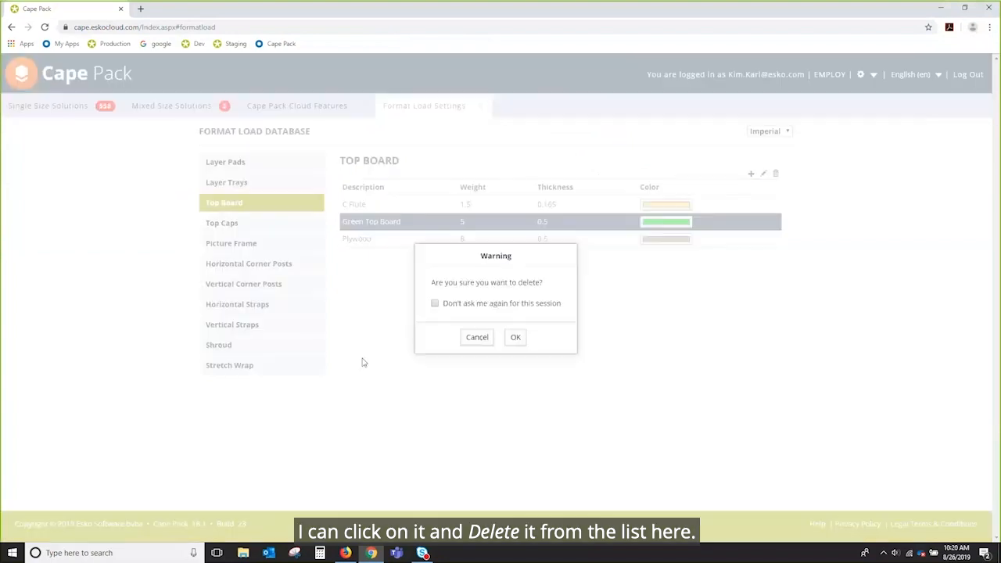
left_click(515, 338)
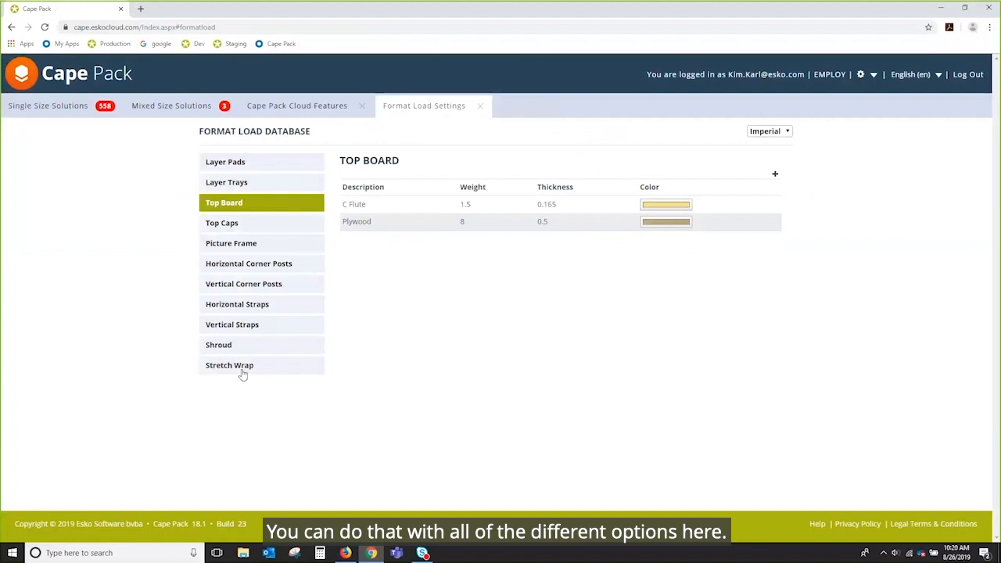
Step: Review the strap and corner post lists, keep Imperial units, and close Format Load Settings
left_click(229, 326)
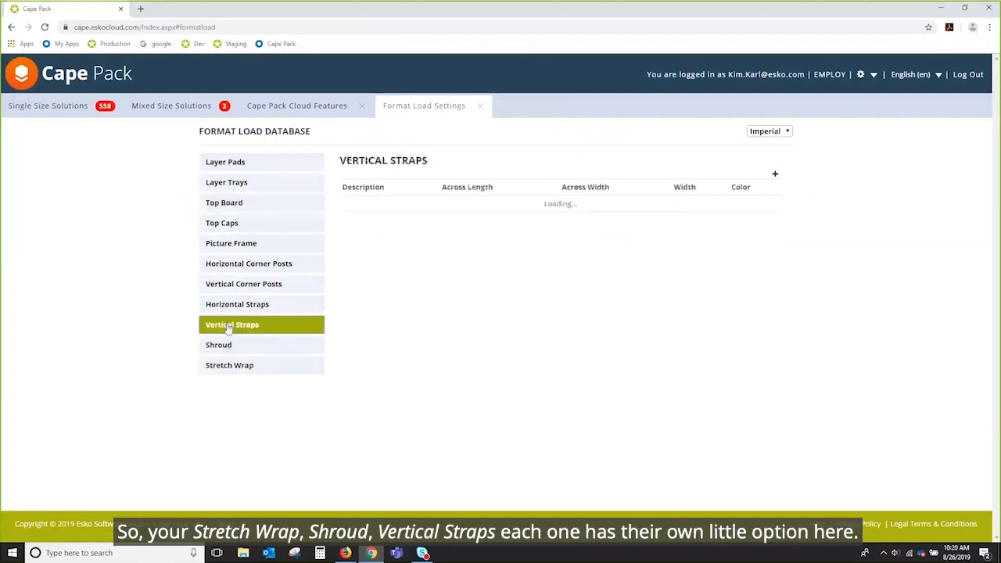
left_click(237, 304)
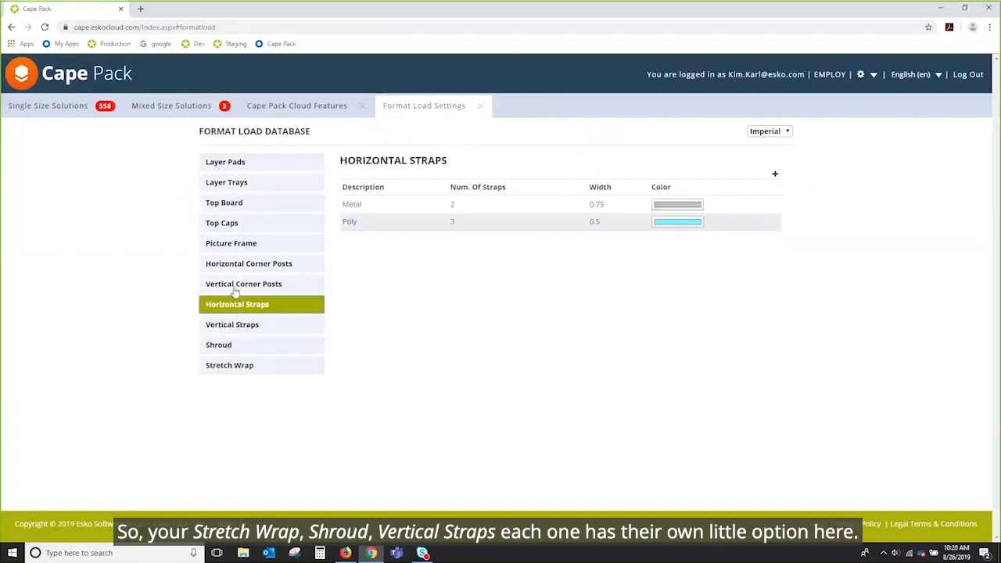
left_click(236, 288)
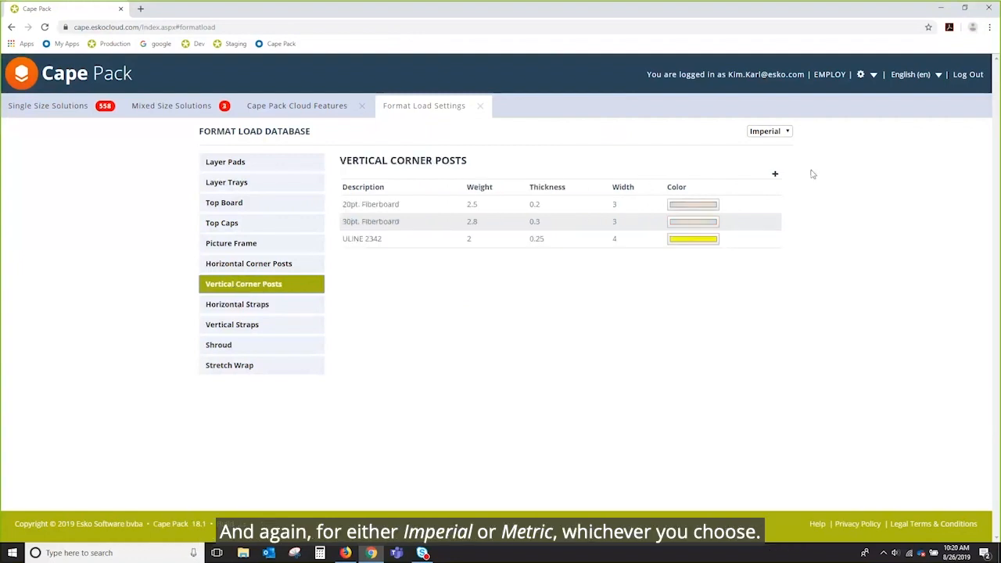
left_click(785, 132)
left_click(786, 137)
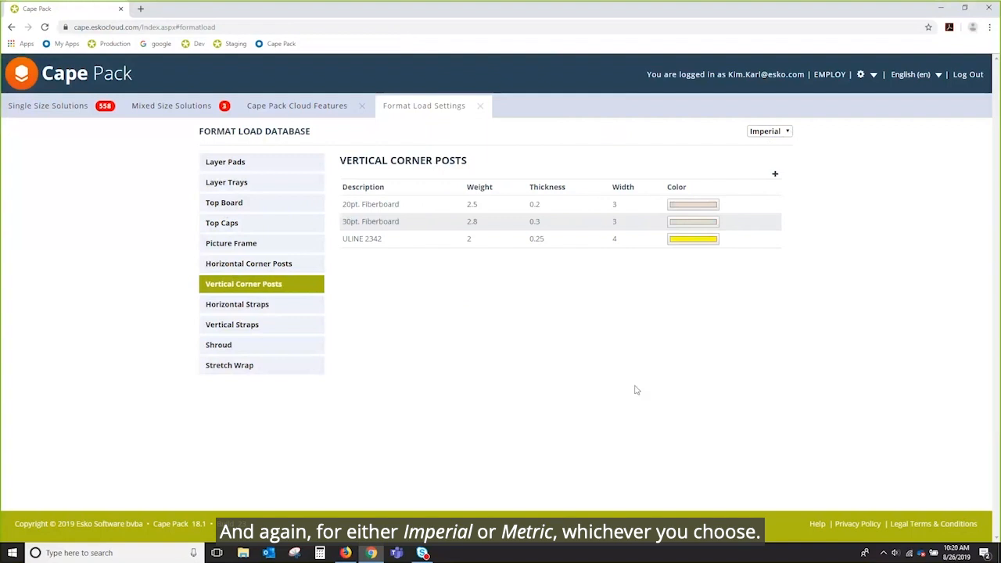
left_click(482, 110)
left_click(308, 109)
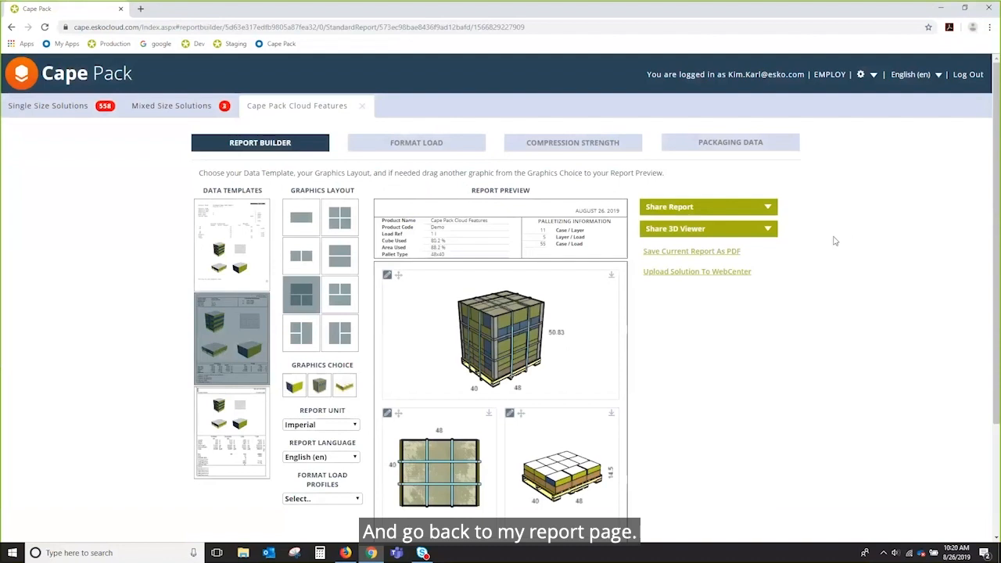
Step: Place the single-case graphic in the bottom-right slot of the report preview
left_click_drag(291, 388, 561, 469)
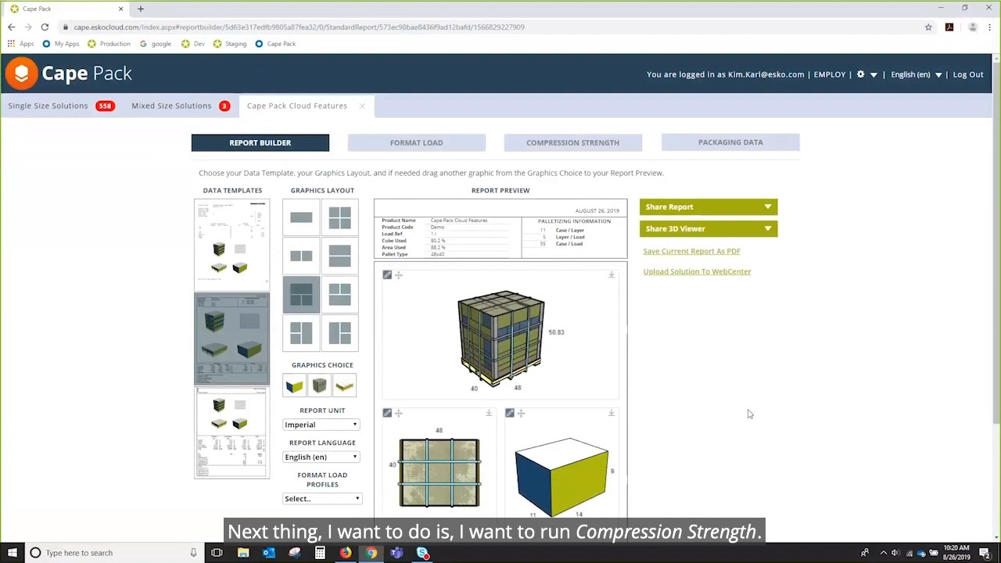
scroll(749, 415, "down", 3)
scroll(749, 415, "up", 3)
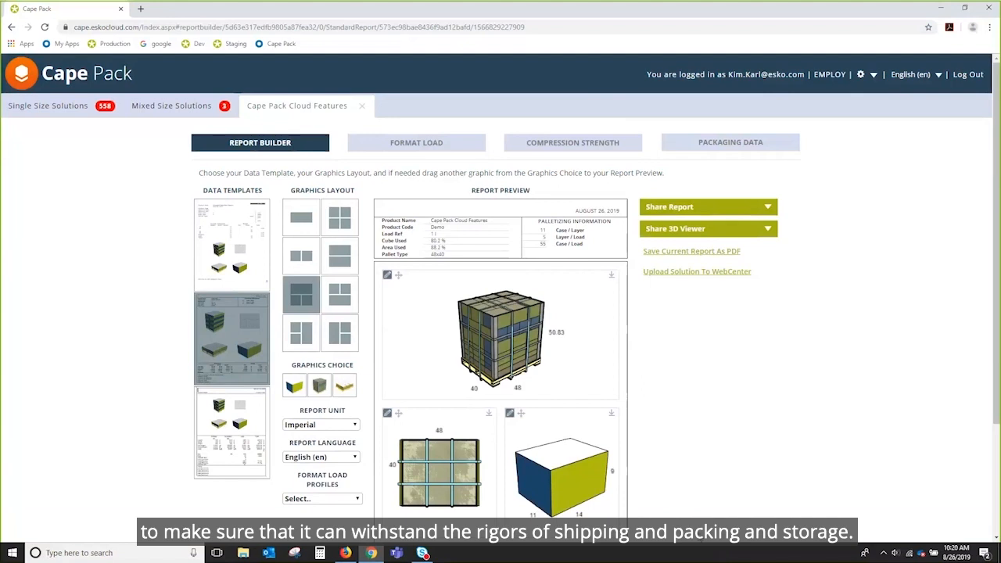
Step: Show Compression Strength down to Environmental Factors: 90% humidity, 120 days stored, stacked 2 high
left_click(597, 146)
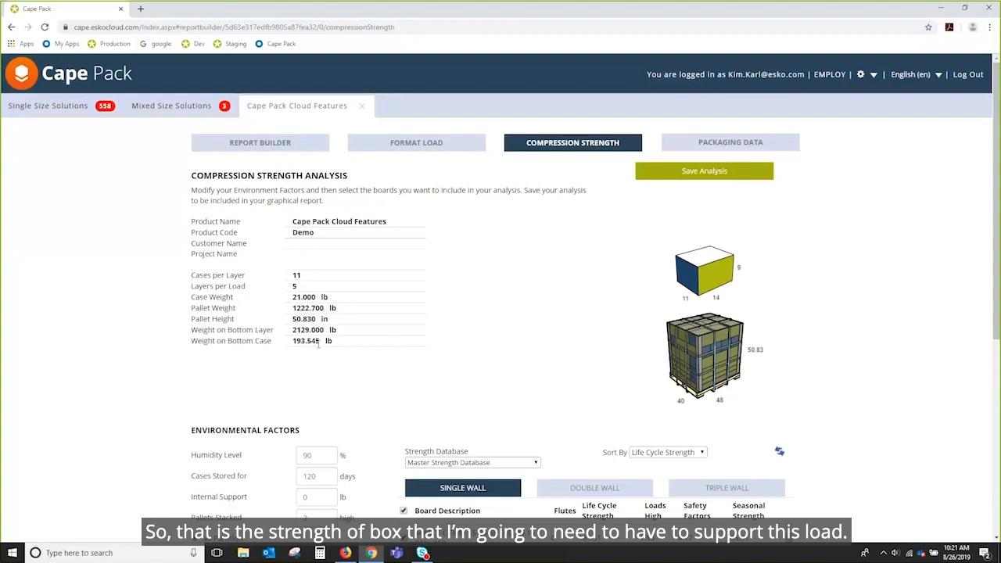
scroll(903, 335, "down", 1)
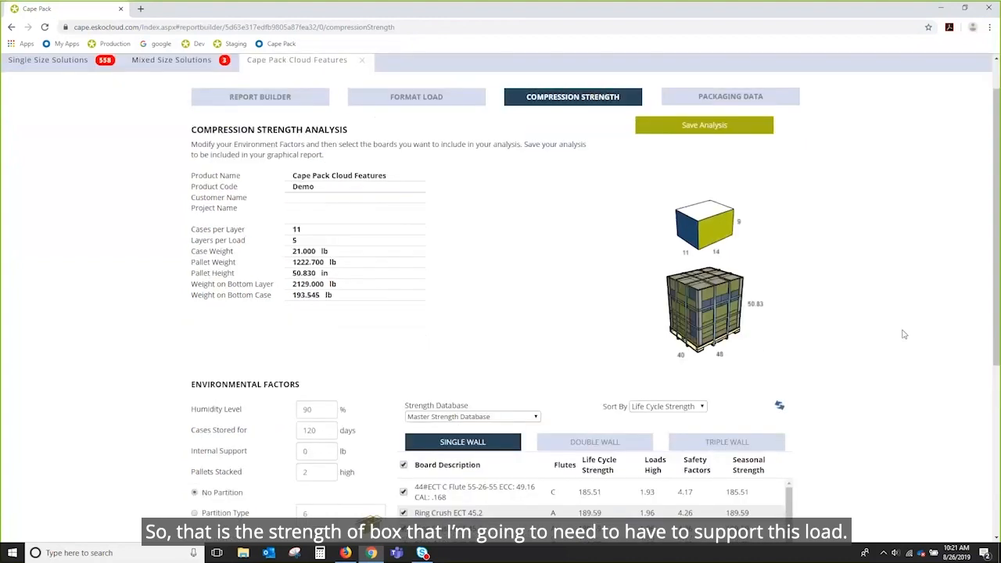
scroll(903, 334, "down", 5)
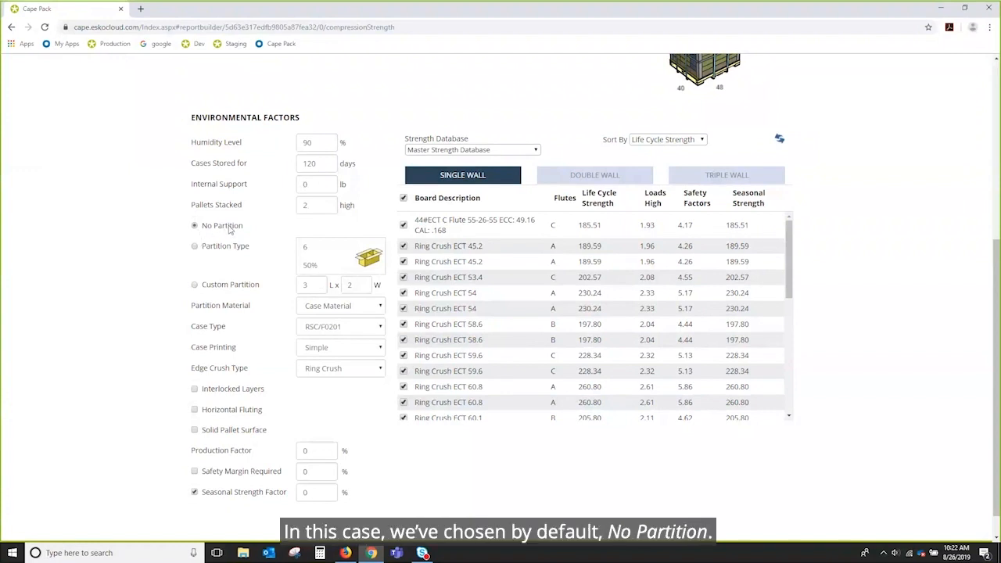
scroll(438, 293, "down", 2)
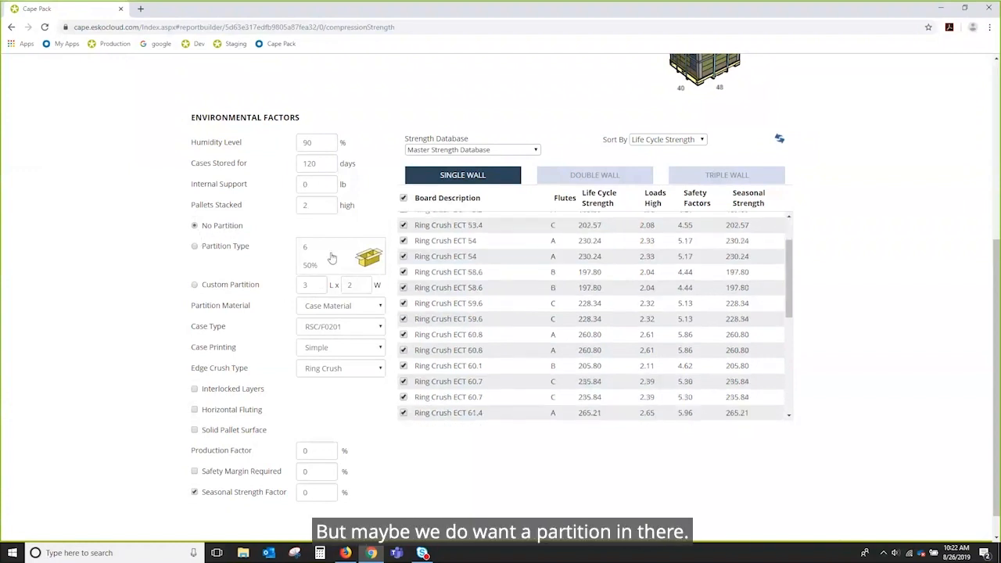
scroll(446, 457, "down", 1)
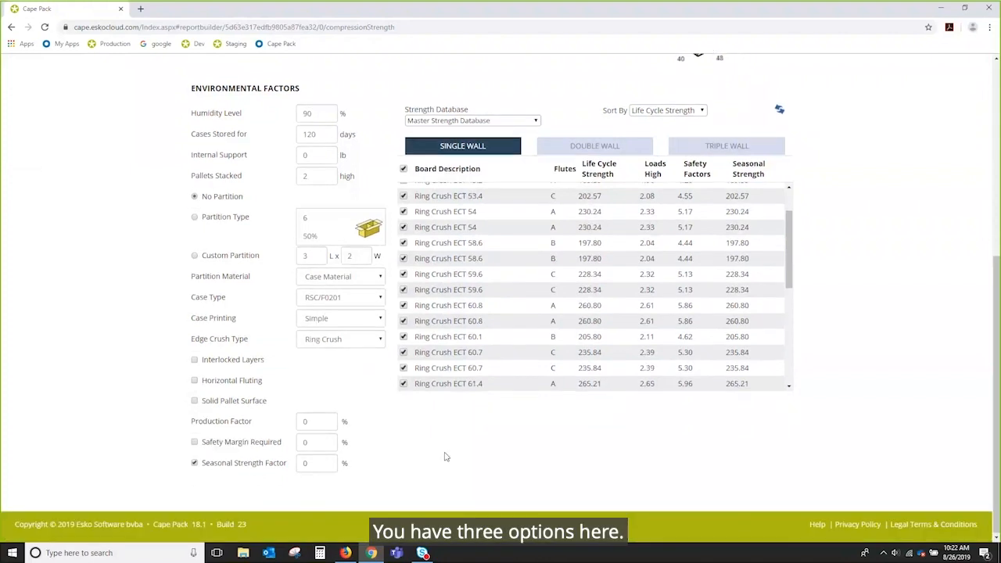
Step: Use a custom 3 L × 2 W partition, keeping partition type 6 at 50%
left_click(194, 216)
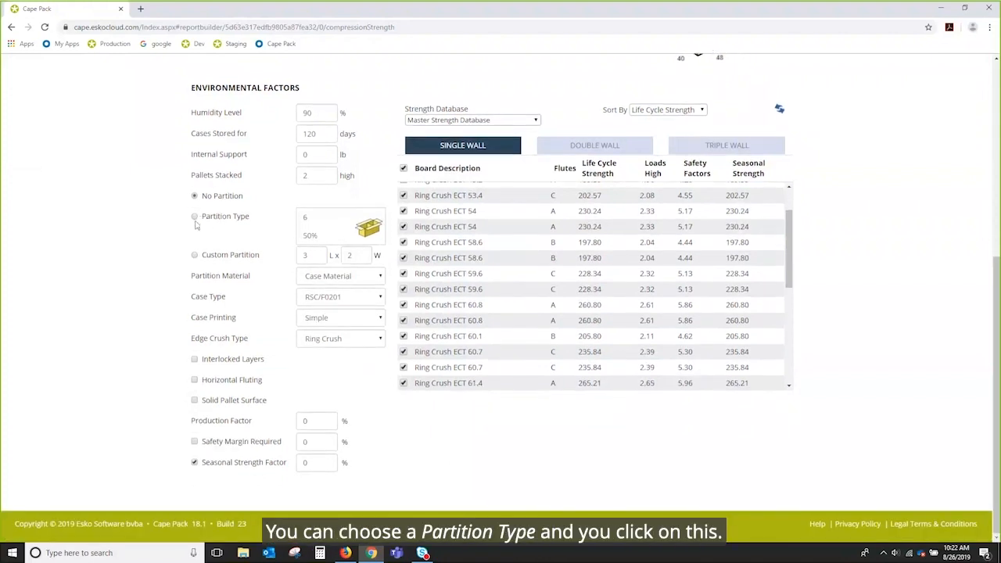
left_click(338, 227)
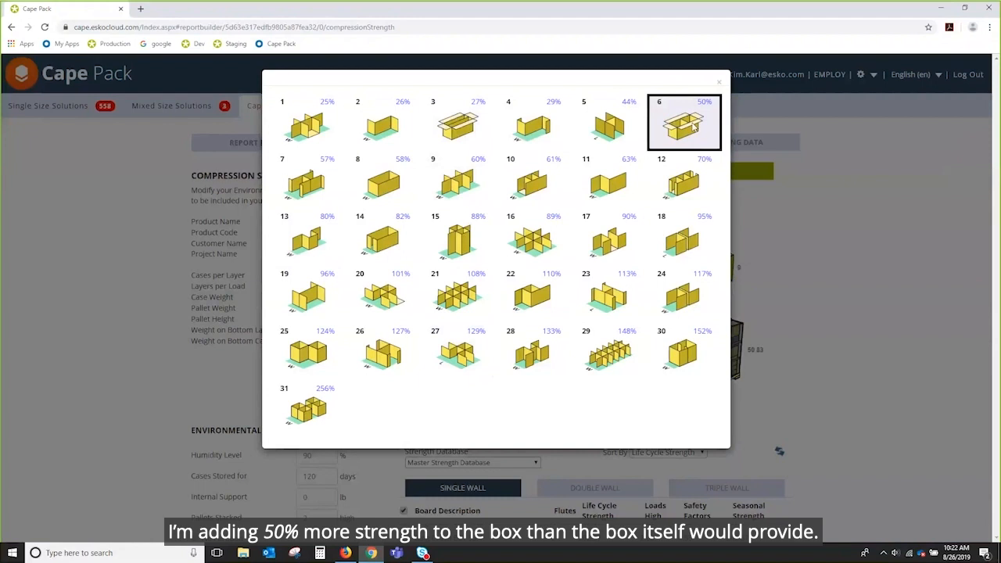
left_click(720, 84)
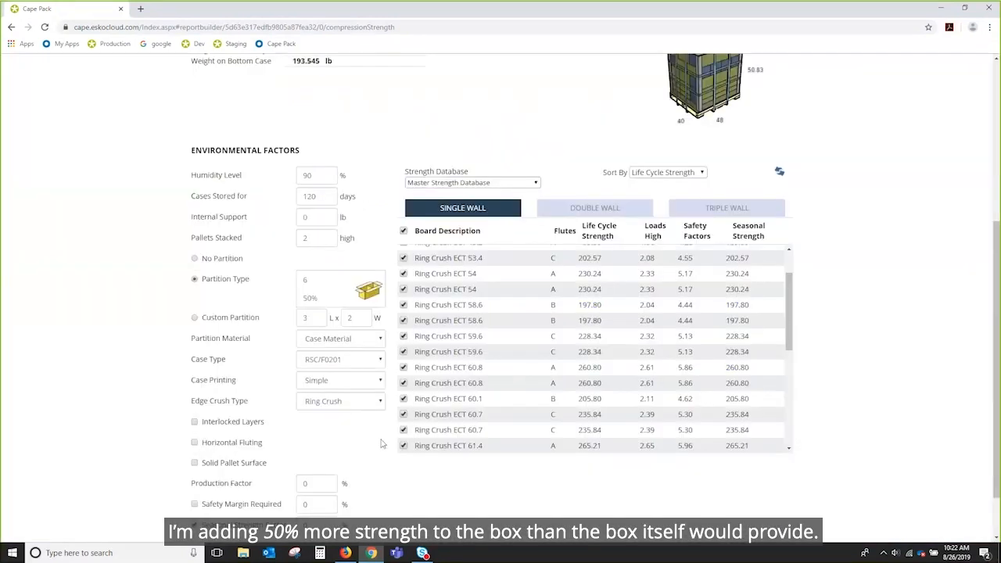
left_click(194, 319)
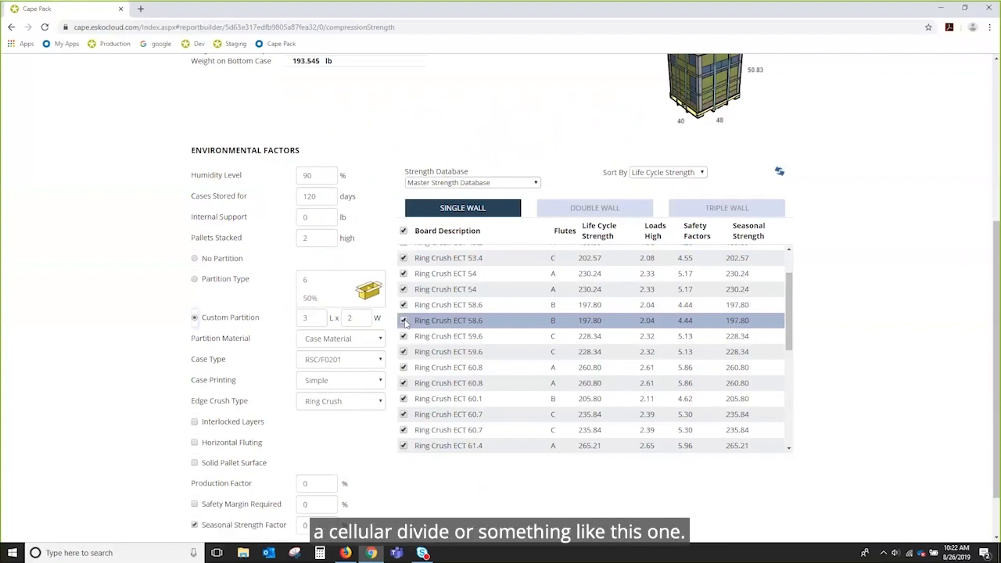
left_click(350, 291)
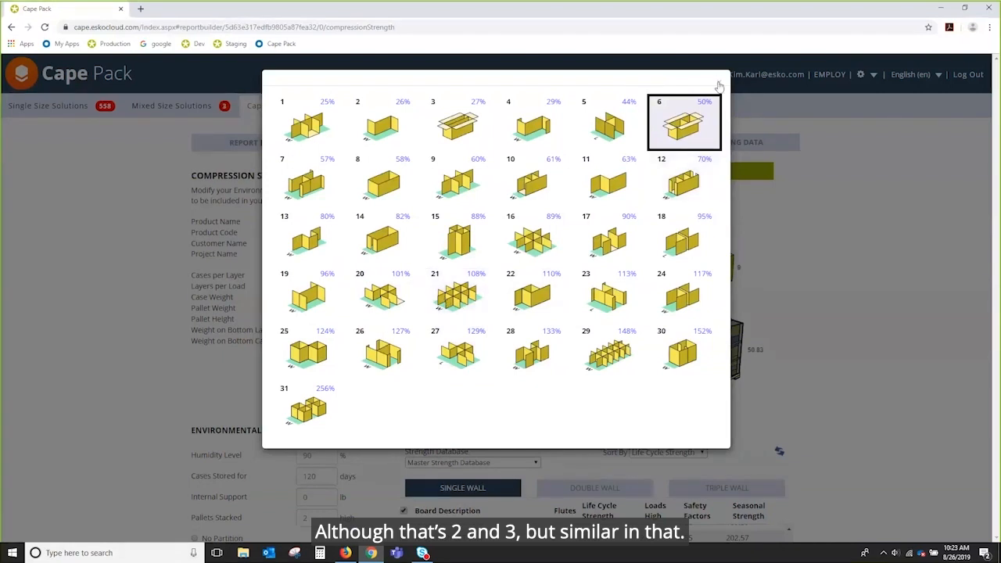
left_click(716, 83)
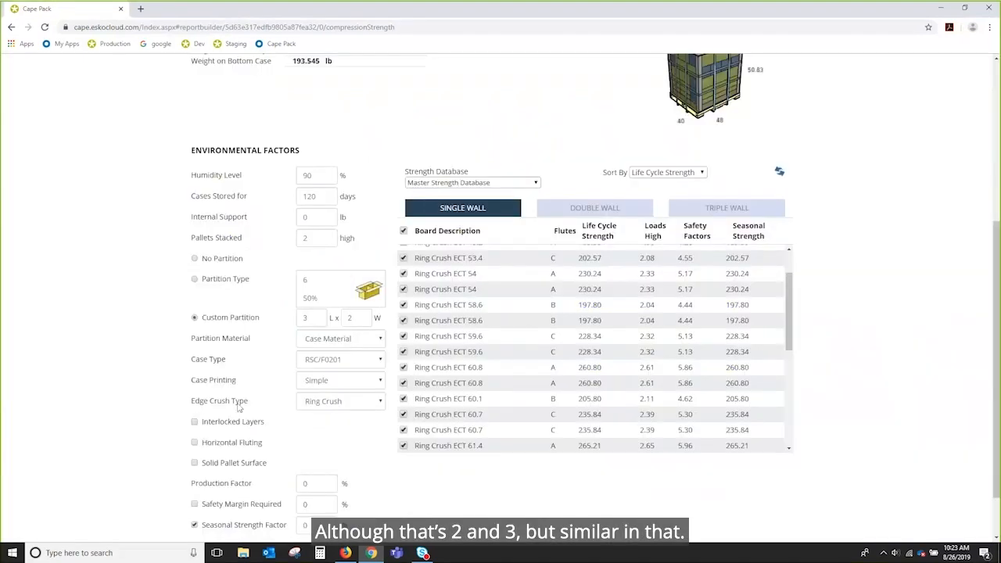
left_click(380, 338)
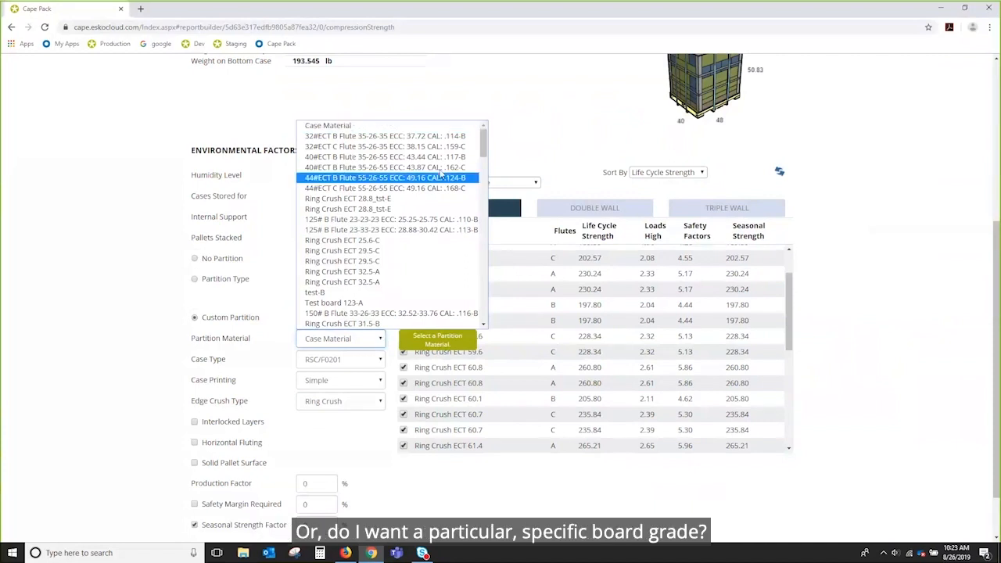
Step: Keep Case Material as the partition material and RSC/F0201 as the case type
left_click_drag(484, 147, 528, 344)
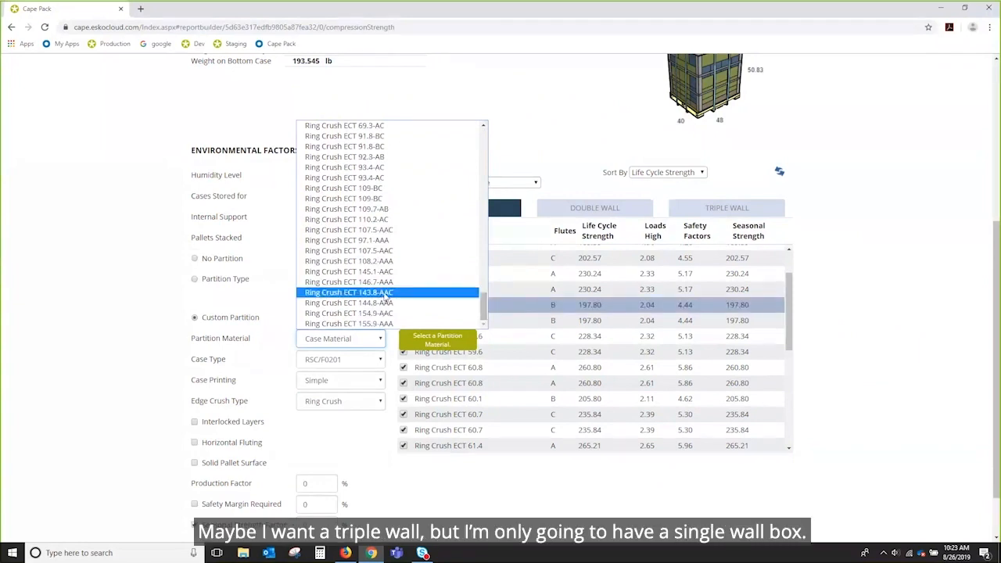
left_click_drag(484, 307, 482, 133)
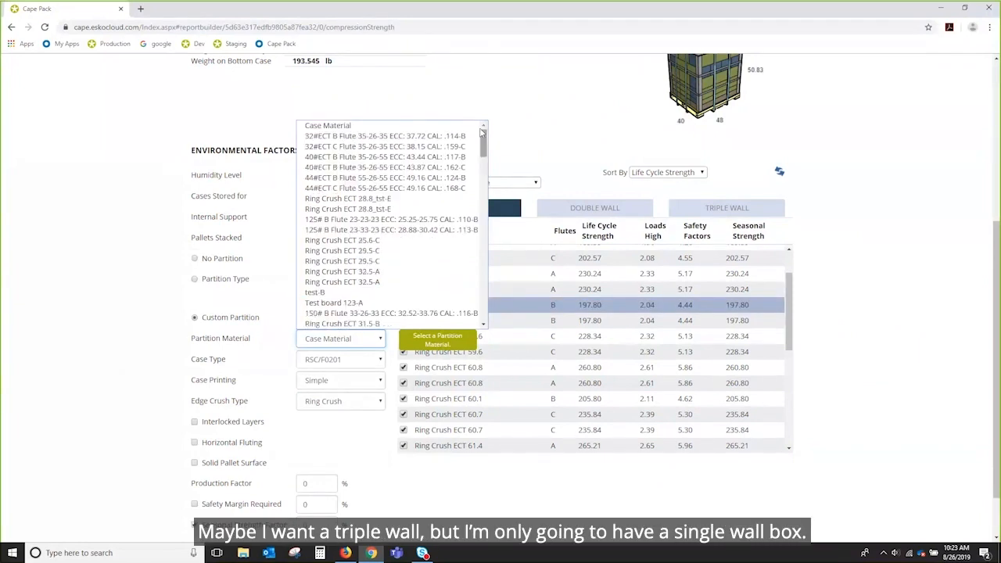
left_click(328, 125)
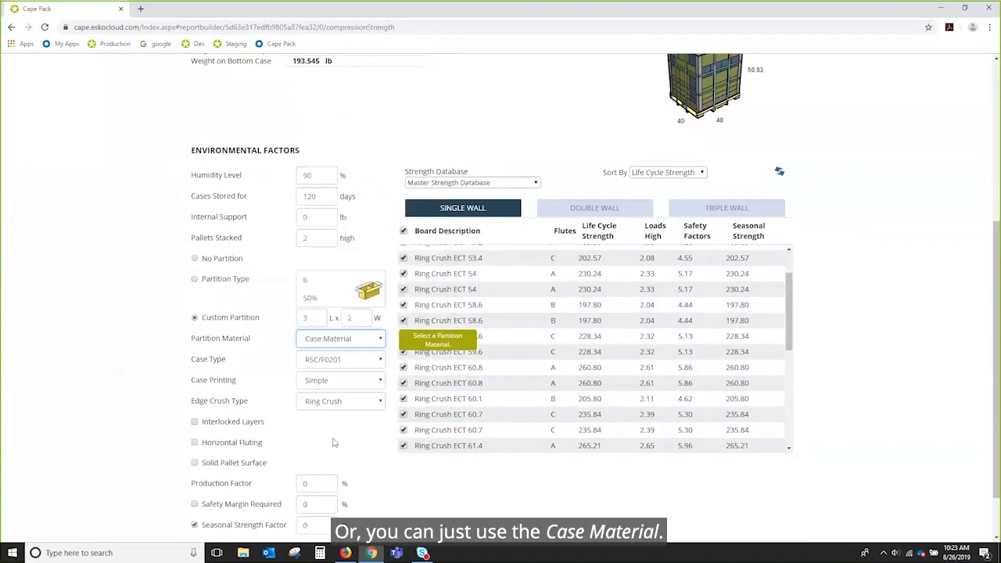
left_click(380, 360)
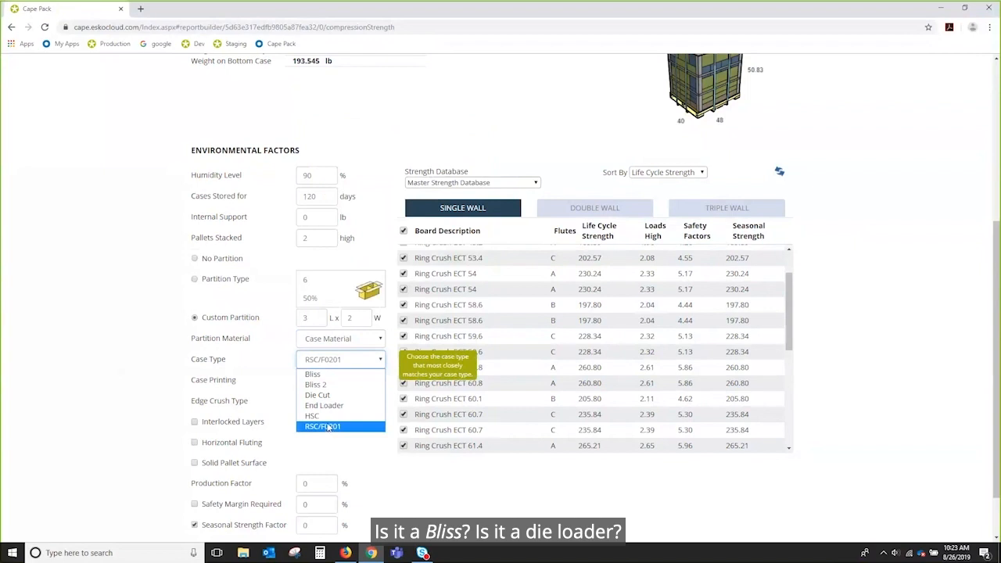
left_click(329, 426)
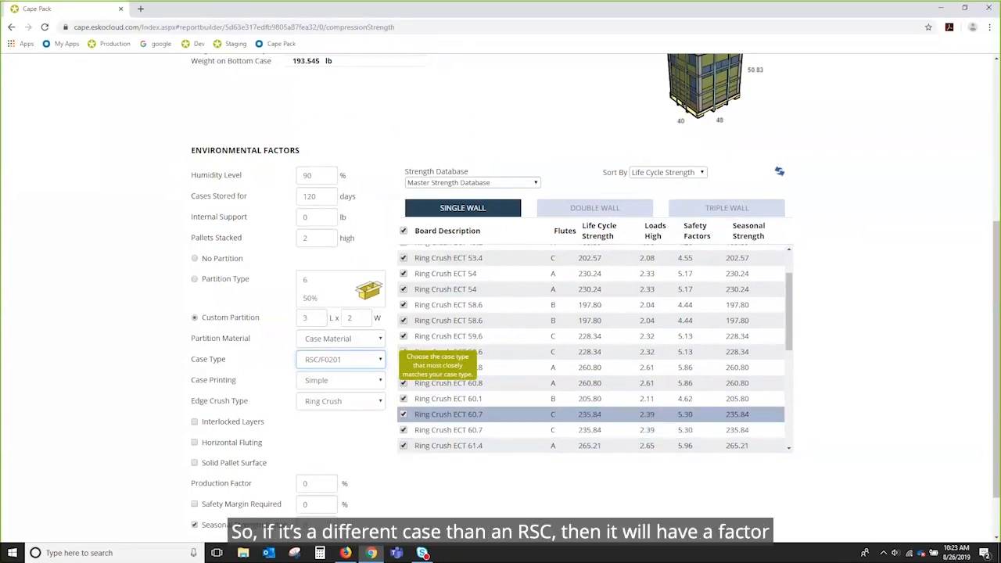
left_click(381, 361)
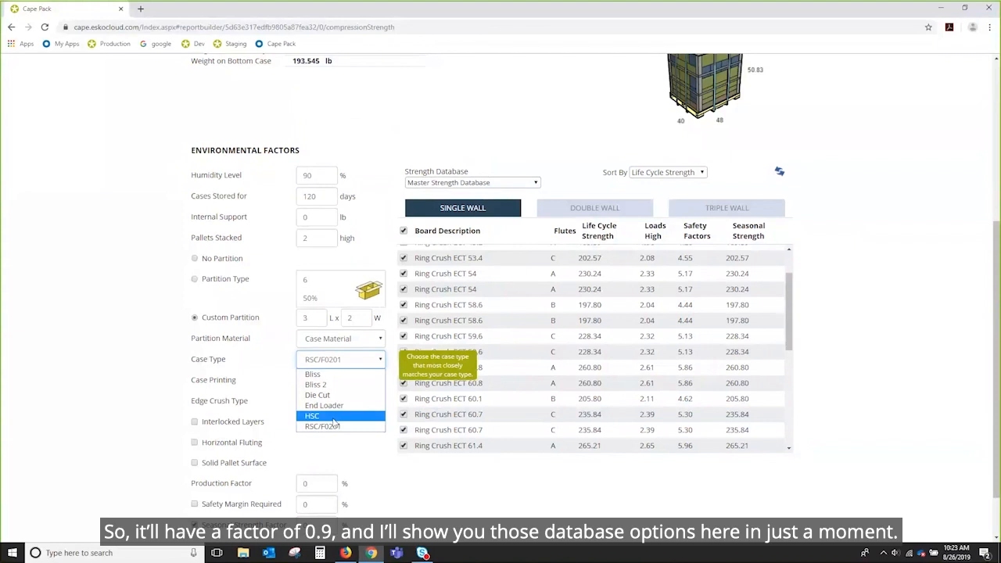
left_click(369, 361)
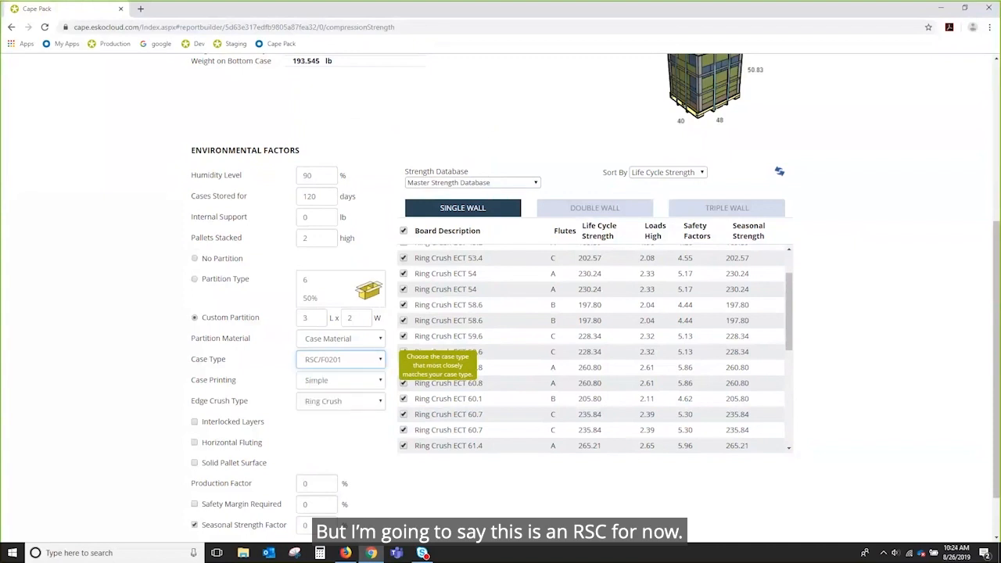
Step: Set Case Printing to Complete Coverage and keep Edge Crush Type at Ring Crush
left_click(381, 382)
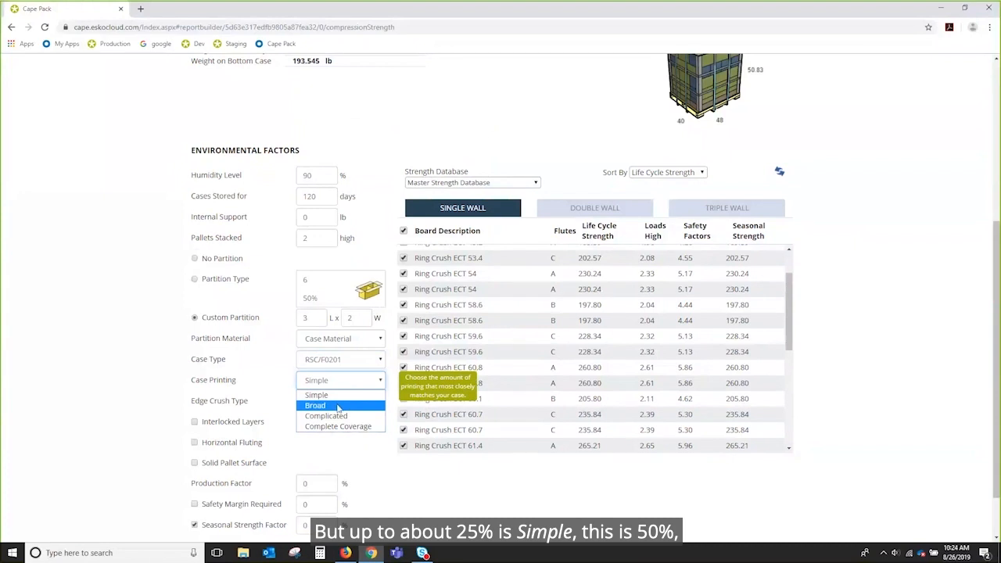
left_click(366, 427)
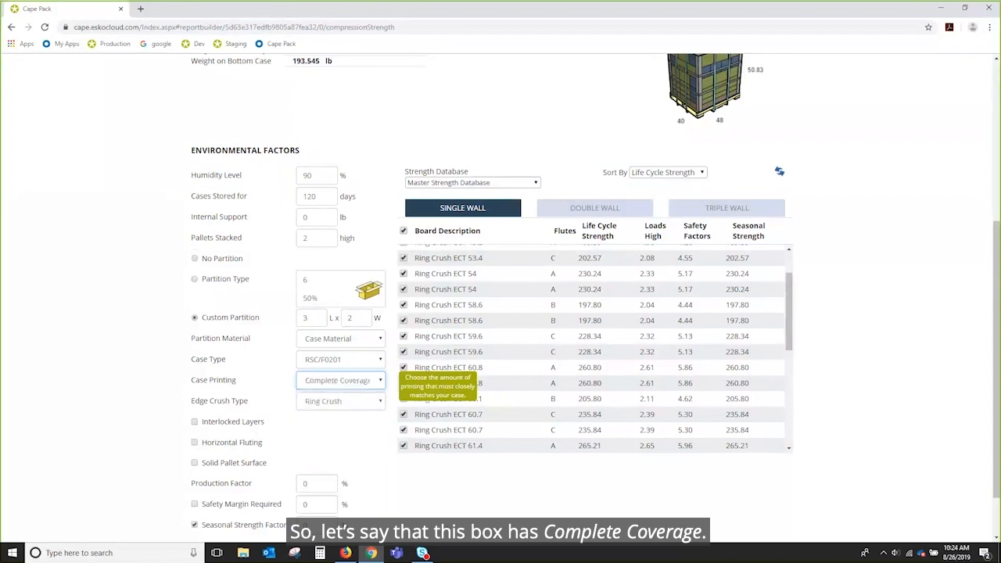
left_click(379, 404)
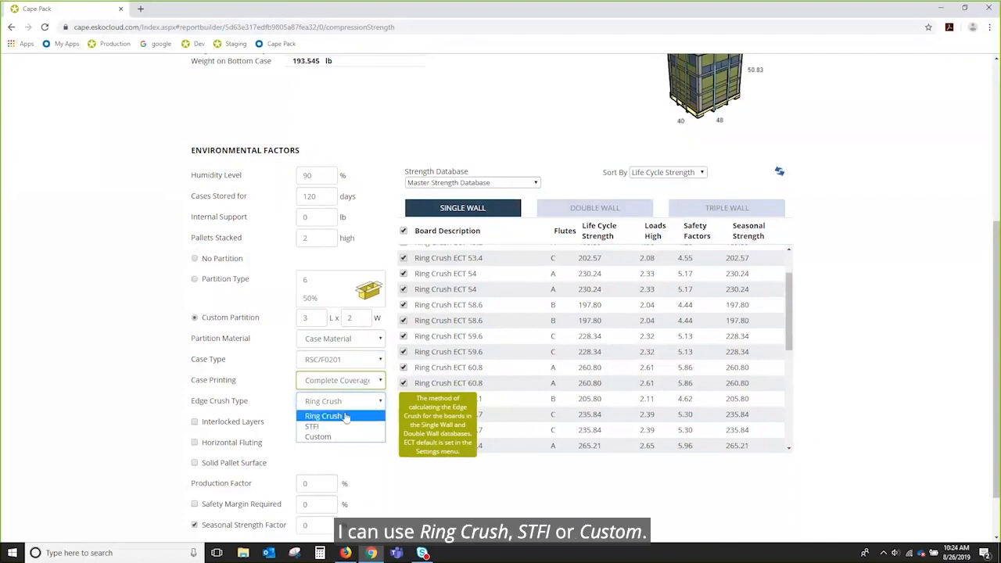
left_click(345, 416)
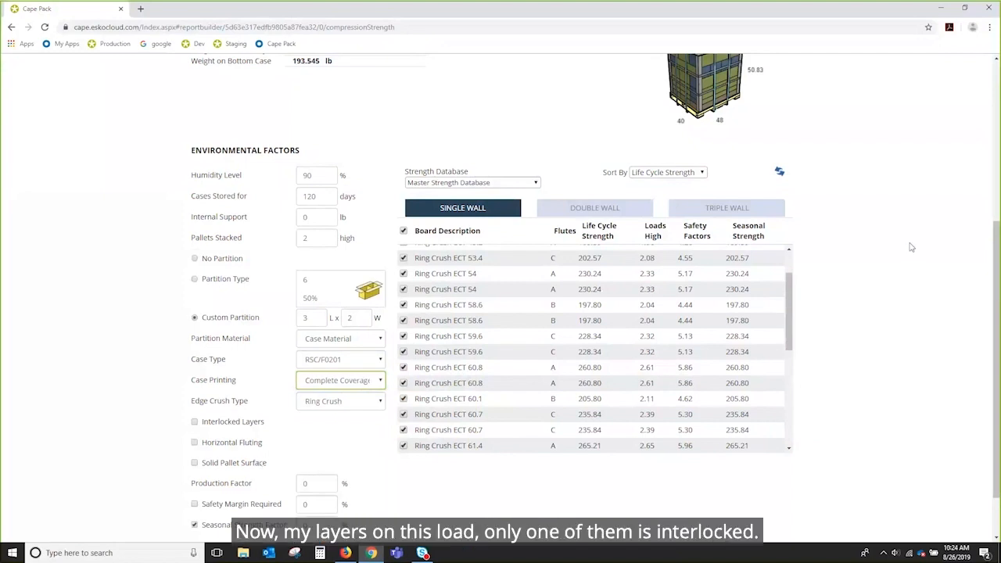
scroll(911, 248, "up", 1)
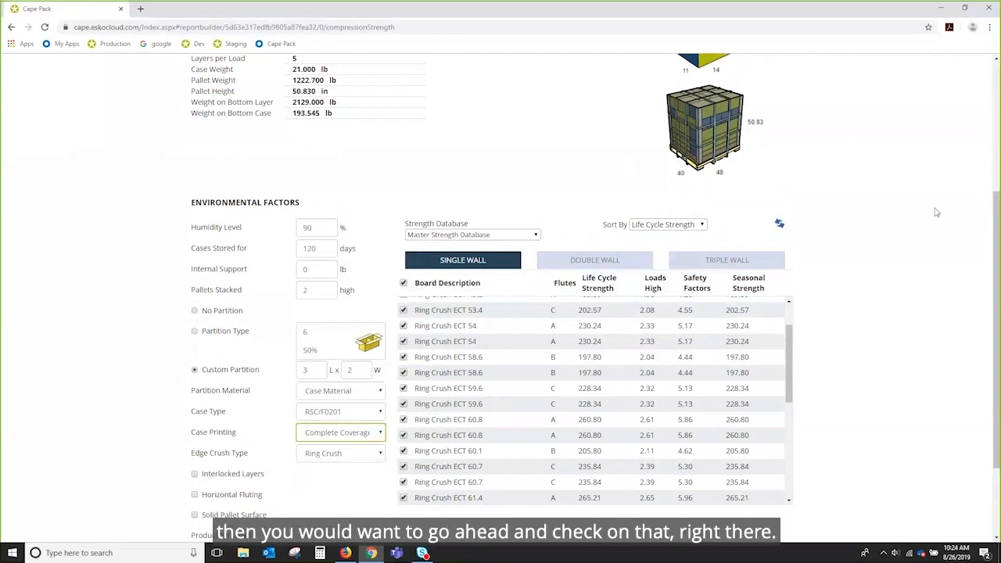
scroll(931, 212, "down", 2)
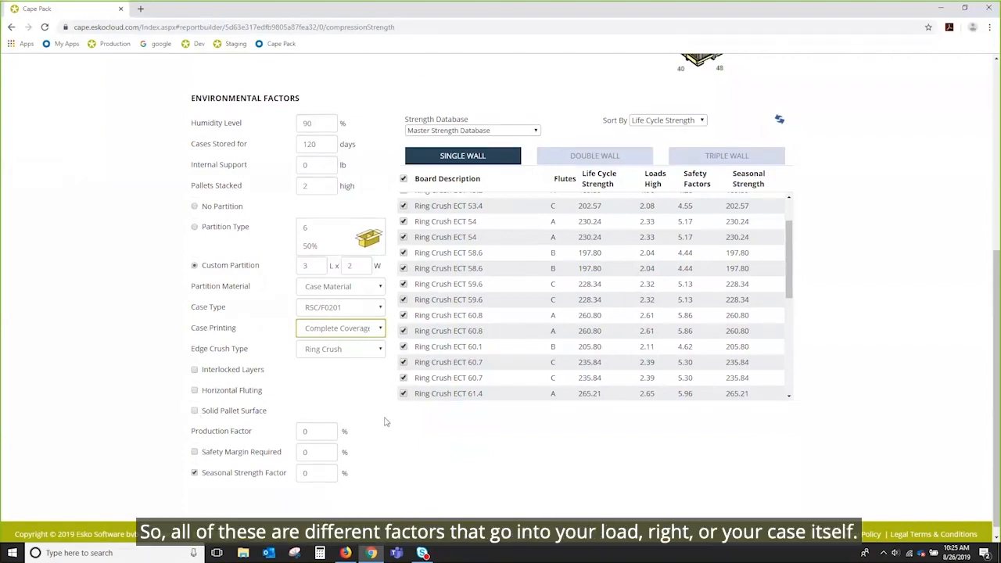
scroll(400, 430, "down", 1)
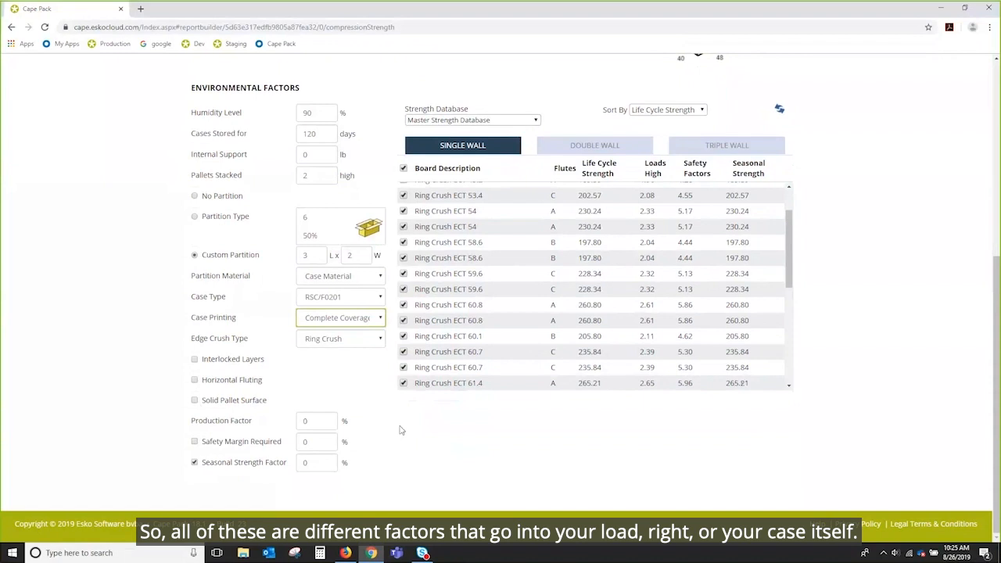
Step: Review the production, safety margin and seasonal strength factors, leaving them at 0%
left_click(310, 420)
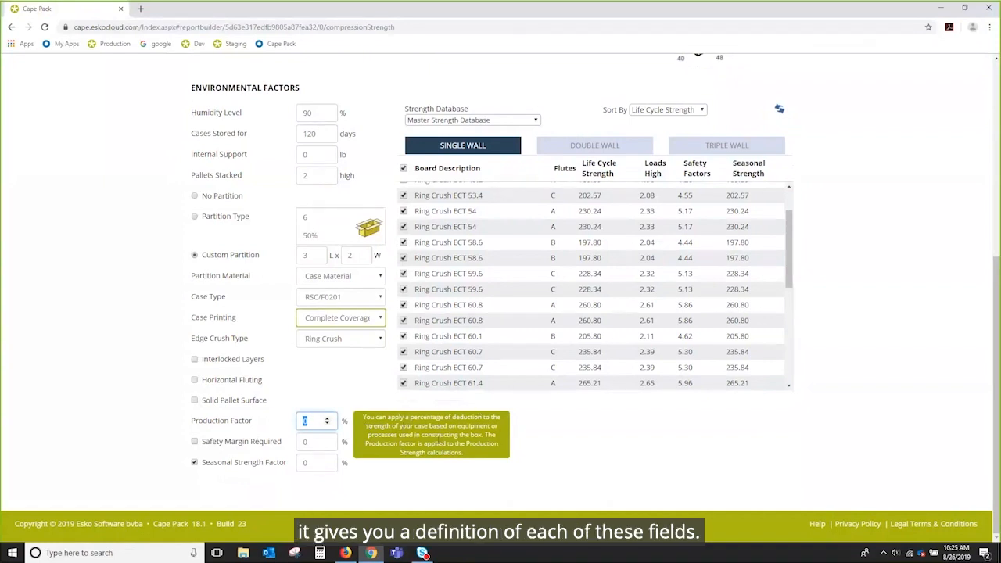
left_click(312, 443)
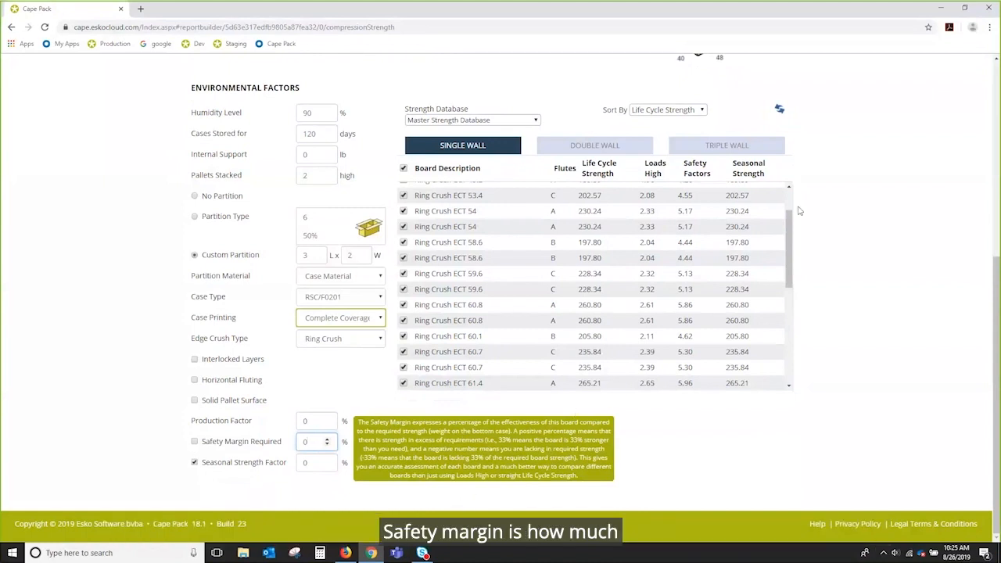
left_click_drag(788, 234, 788, 347)
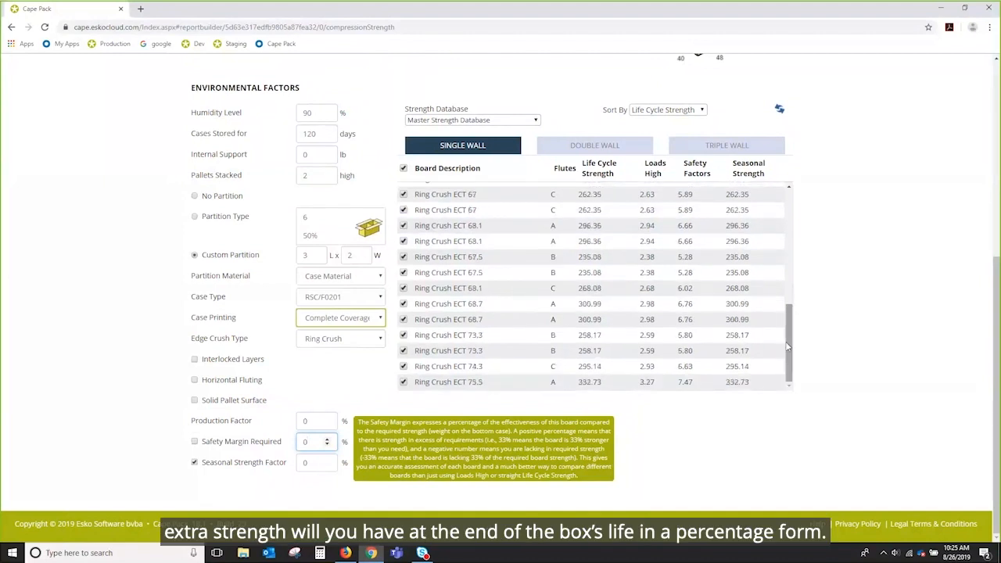
left_click(316, 463)
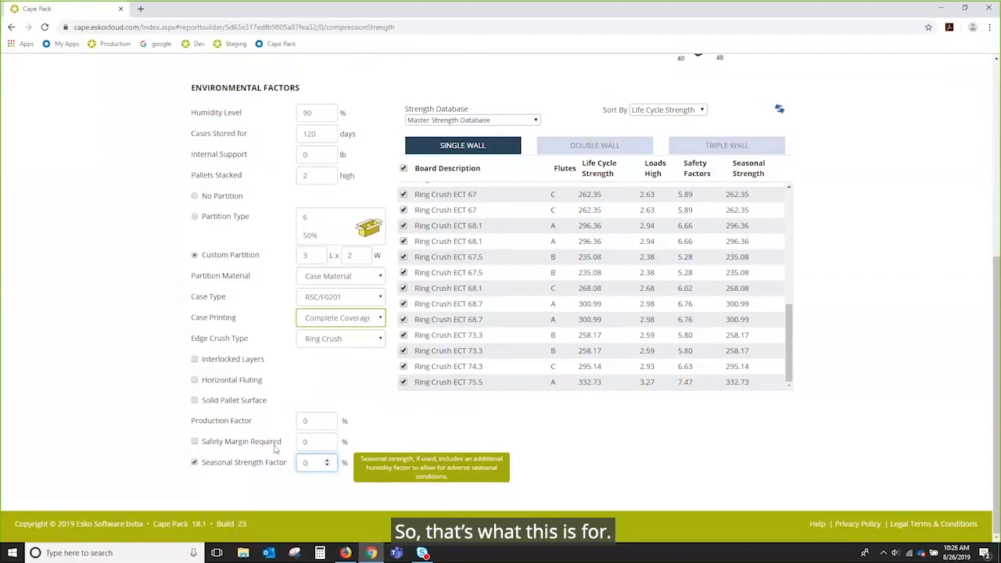
double_click(307, 463)
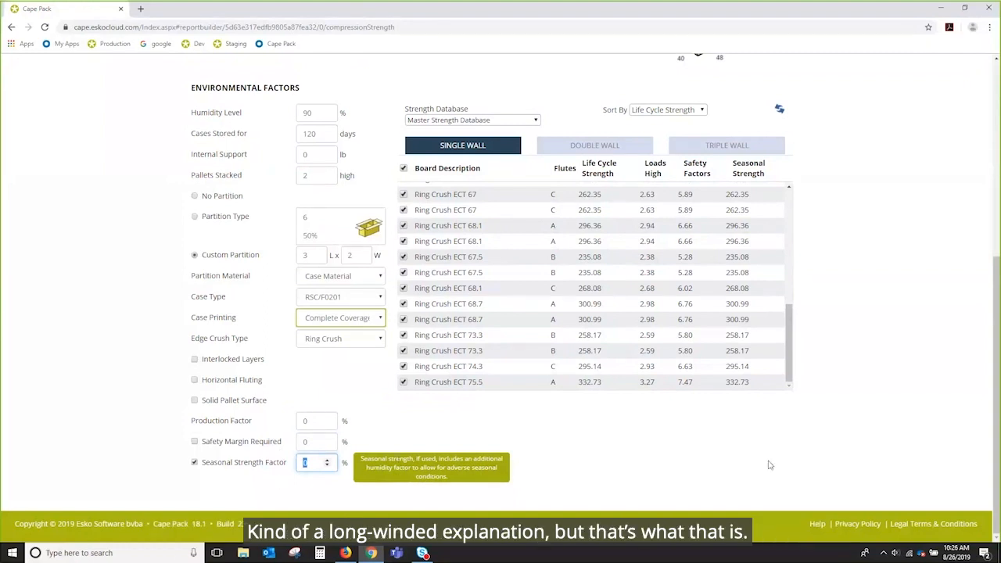
Step: Switch the load to No Partition
scroll(753, 466, "up", 1)
scroll(753, 467, "up", 3)
left_click(196, 249)
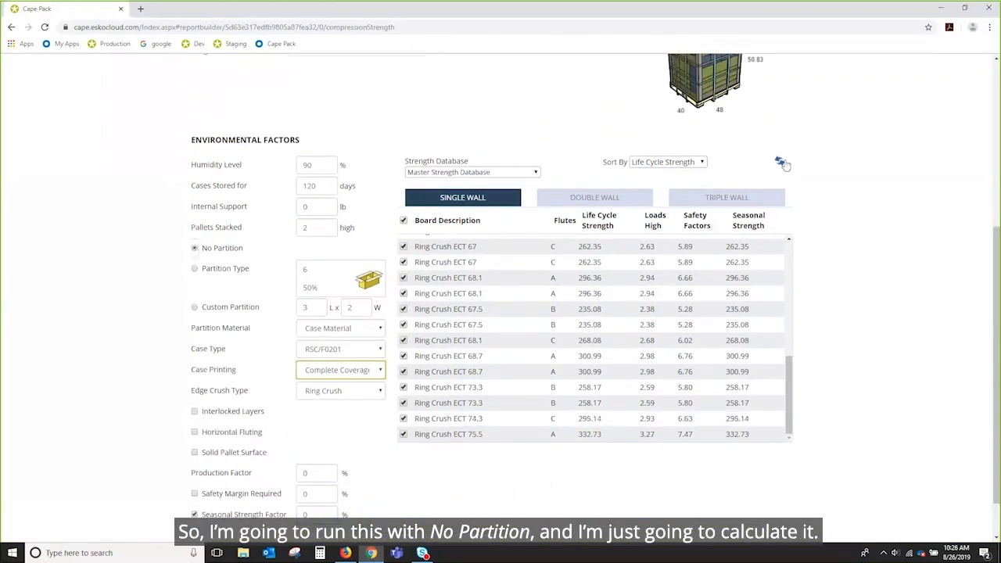
Step: Calculate strengths, then apply Partition Type and recalculate, putting 40#ECT B Flute first at 193.33
left_click(780, 161)
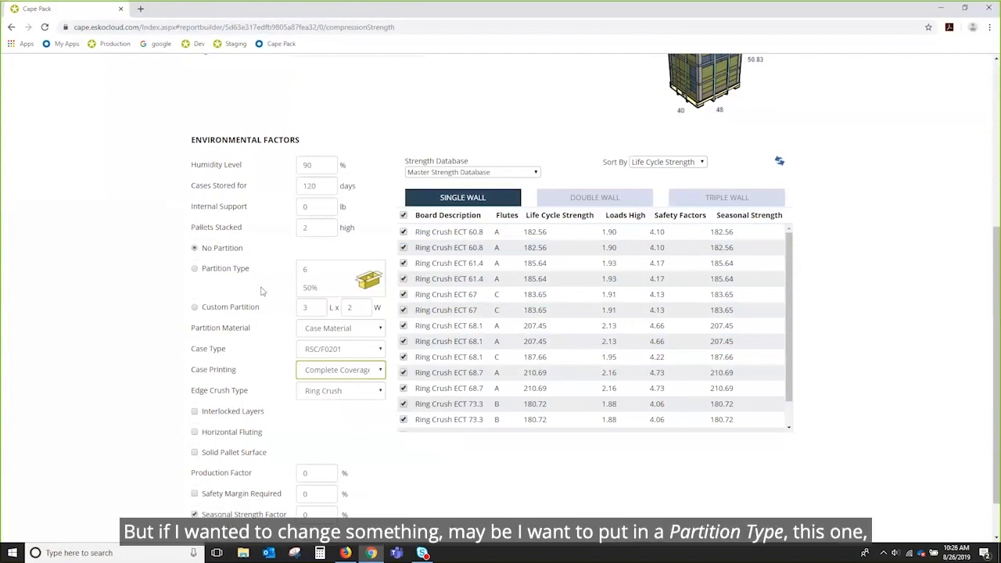
left_click(194, 269)
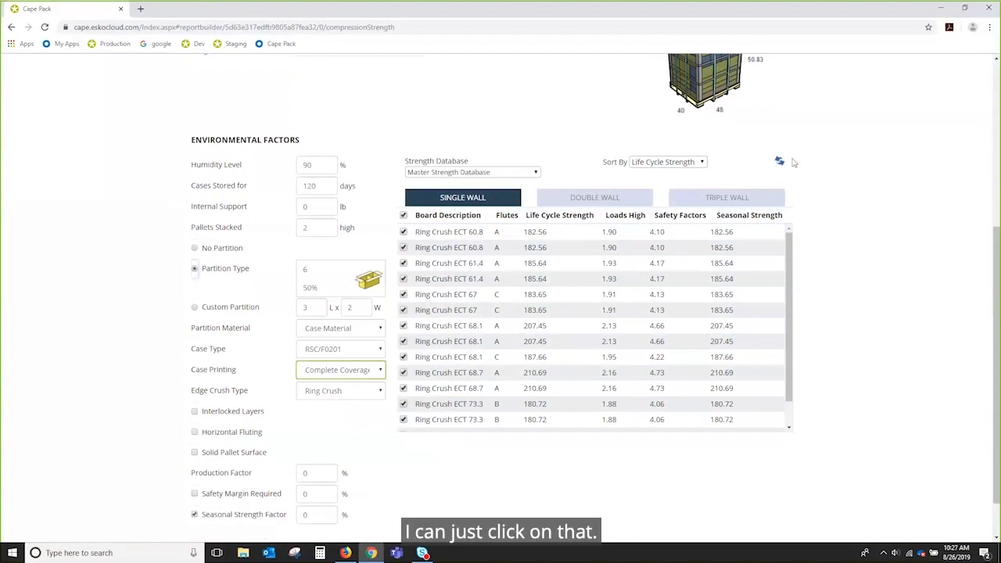
left_click(779, 163)
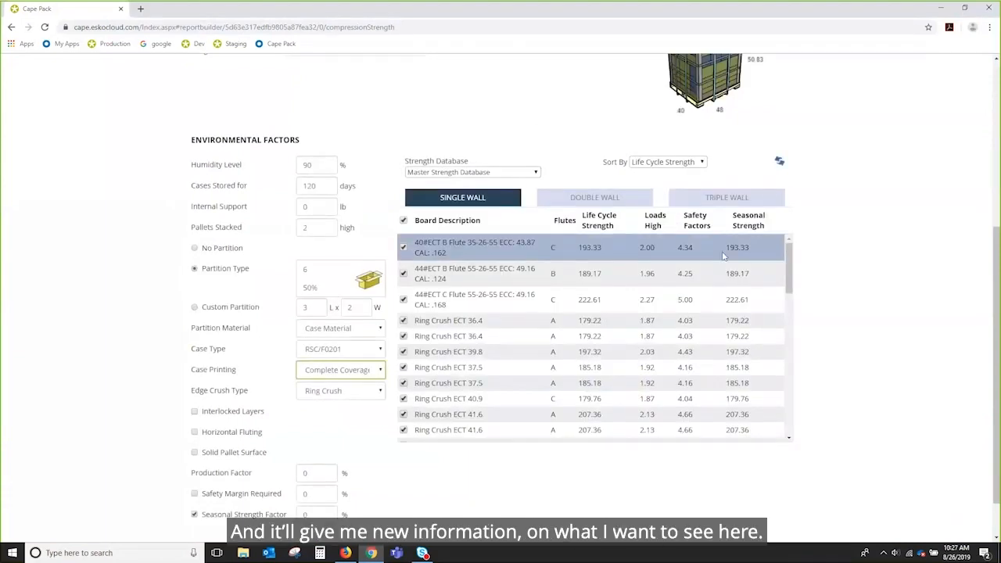
Step: Sort the strength table by flute and life cycle strength, finally by board description
left_click(432, 224)
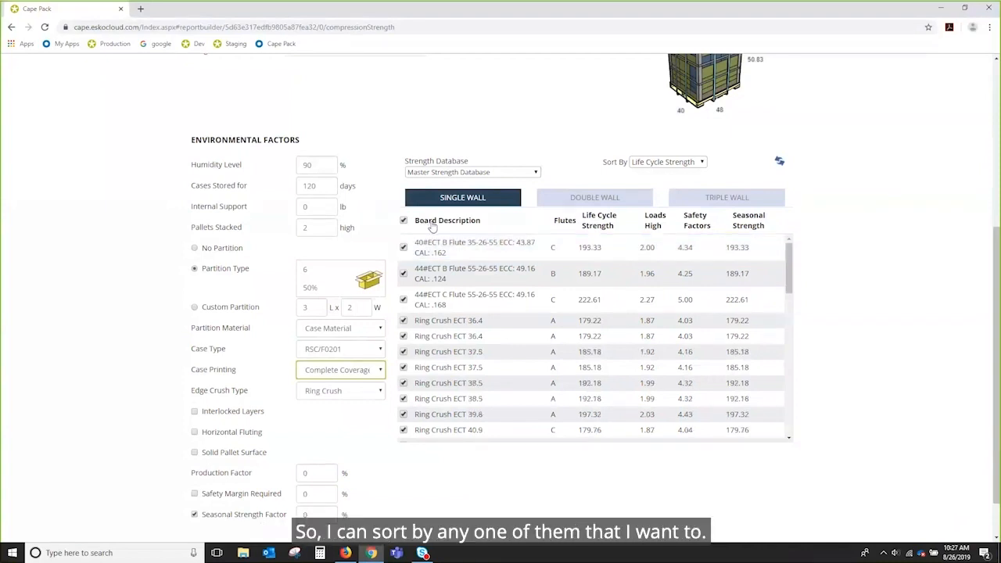
left_click(564, 222)
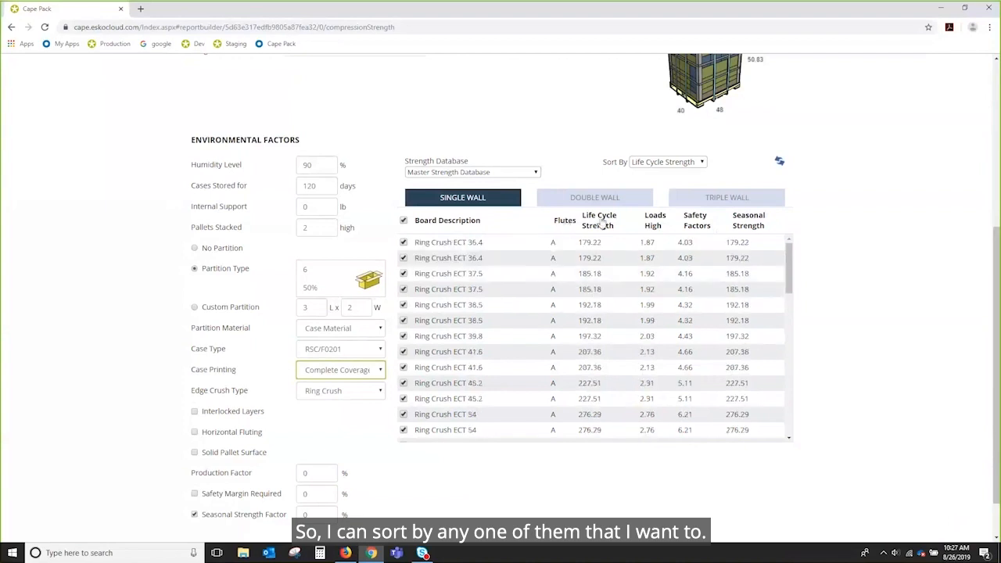
left_click(600, 225)
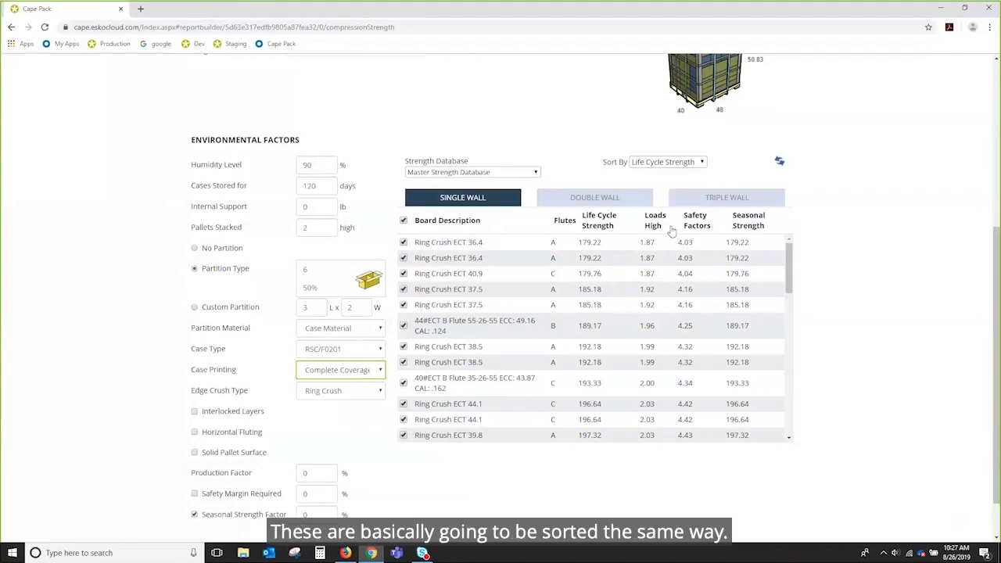
left_click(562, 221)
mouse_move(789, 249)
left_mouse_down()
mouse_move(791, 383)
mouse_move(782, 258)
left_mouse_up()
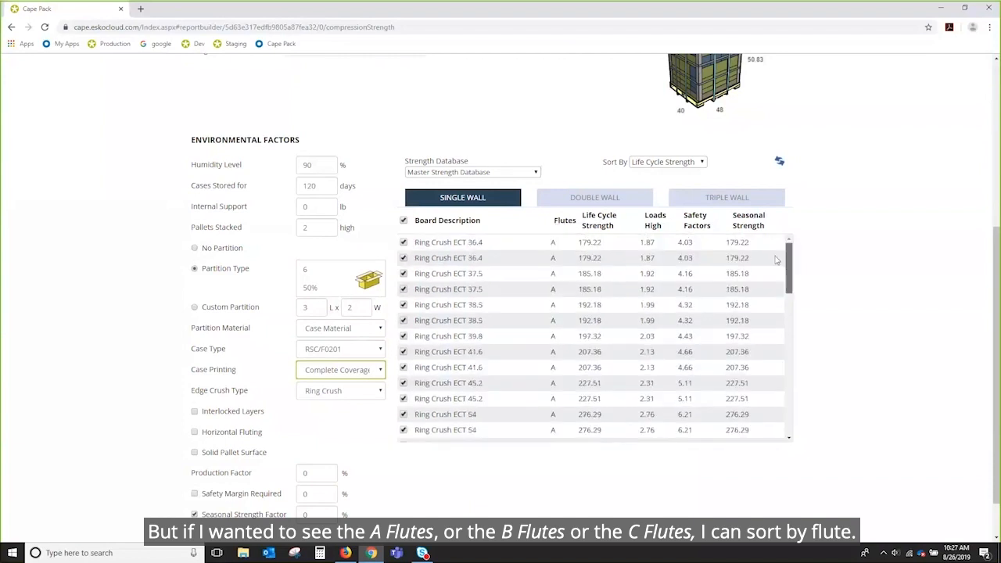
left_click(440, 222)
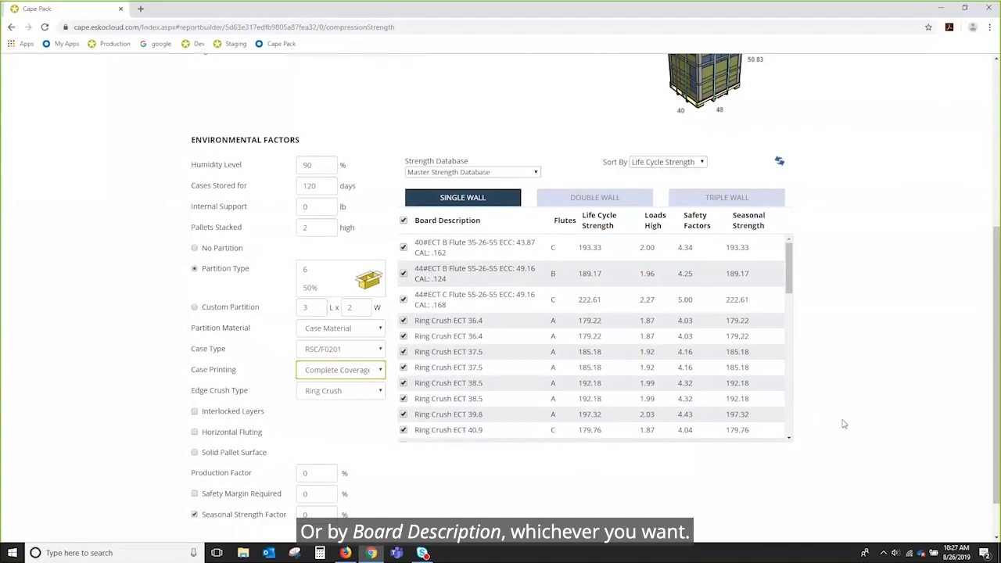
Step: Deselect and reselect all boards so every board stays in the analysis
left_click(404, 221)
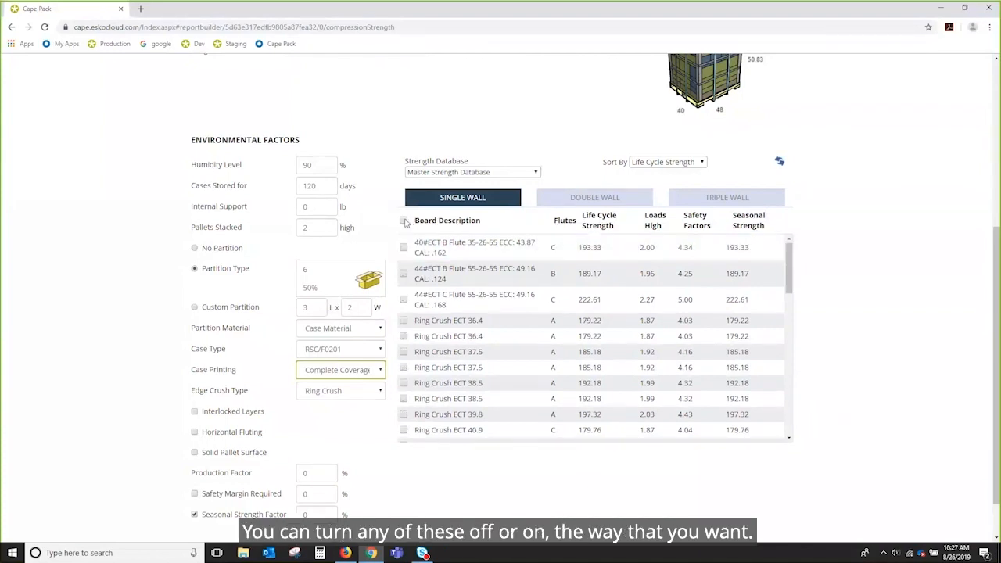
left_click(403, 221)
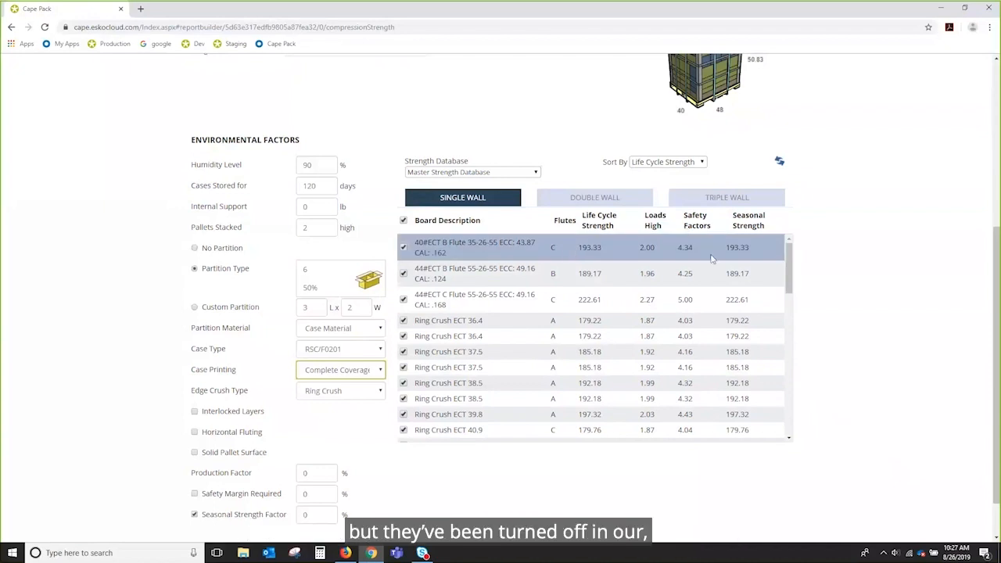
scroll(782, 336, "down", 3)
left_click_drag(797, 358, 795, 254)
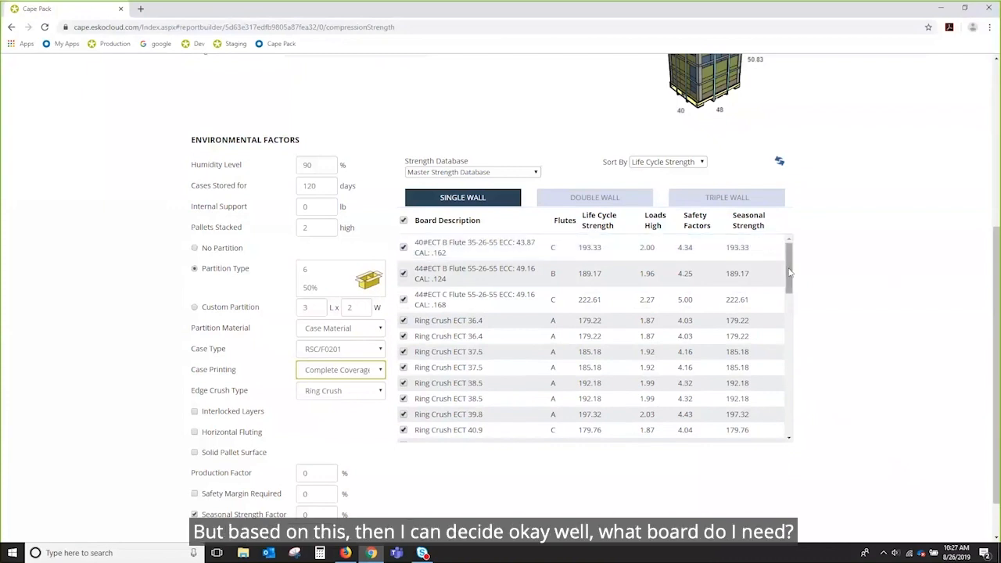
Step: Sort the board strength table by Loads High
scroll(951, 218, "up", 2)
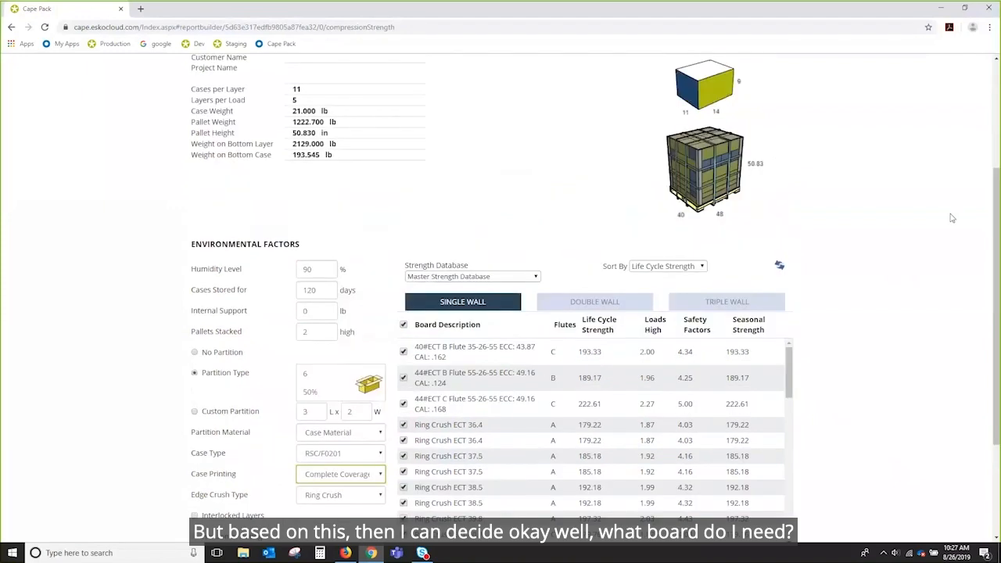
scroll(952, 218, "up", 1)
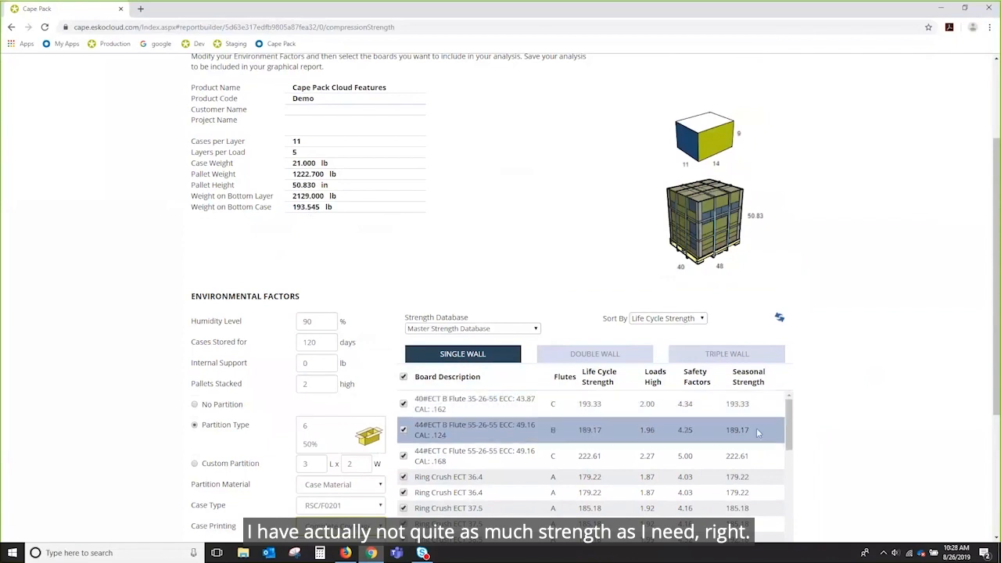
scroll(757, 432, "down", 2)
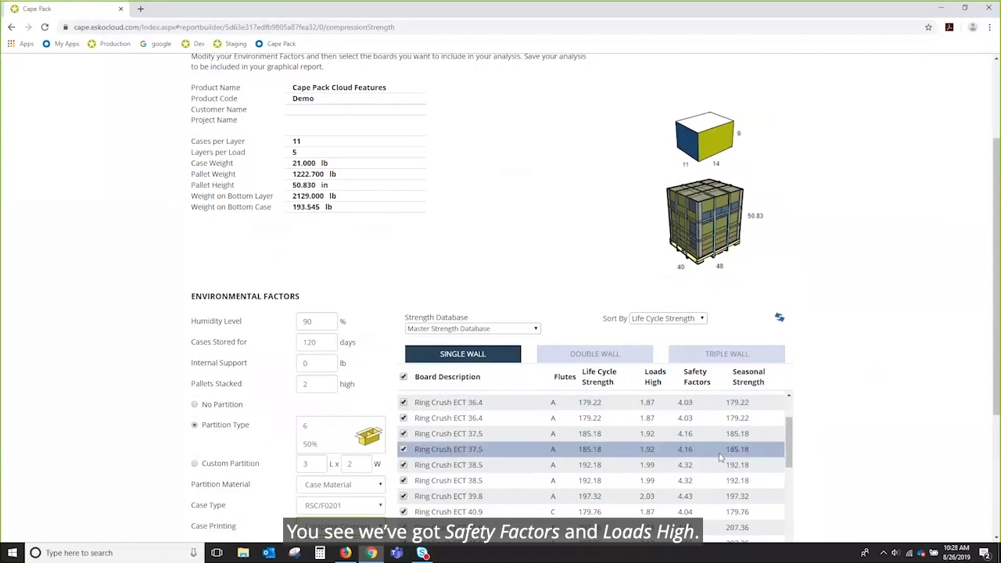
left_click(655, 379)
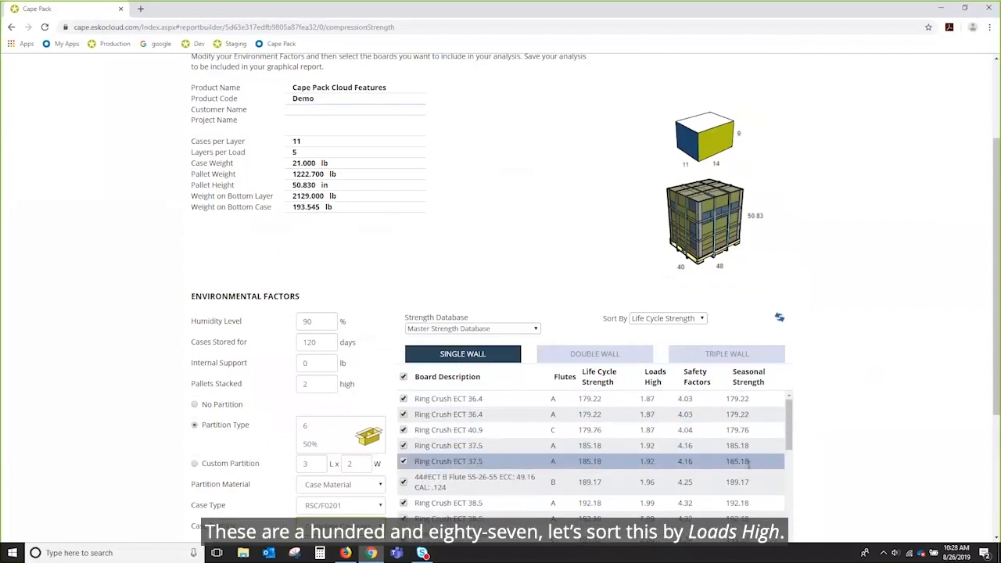
left_click_drag(791, 442, 791, 485)
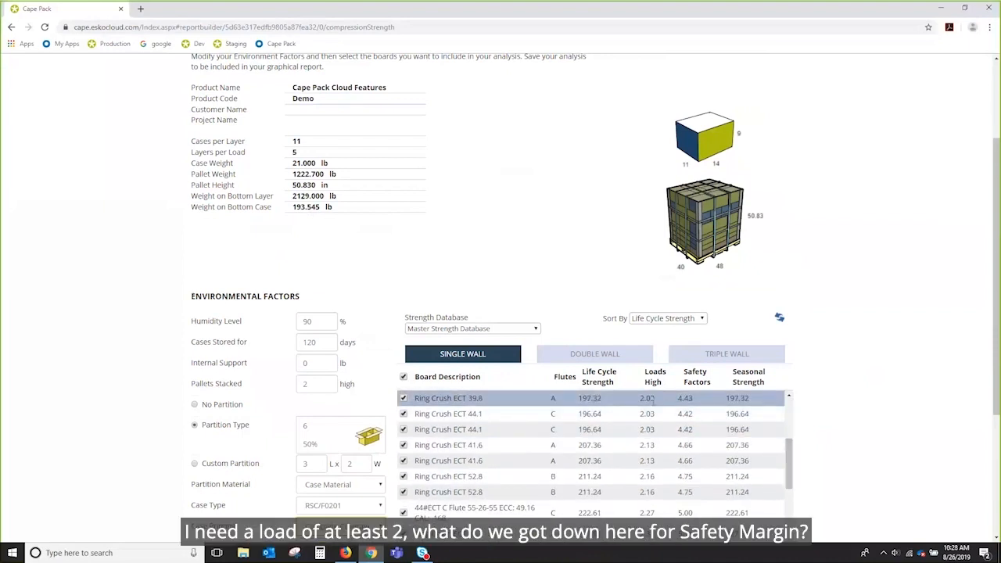
Step: Require a safety margin and recalculate, adding a Safety Margin column (44#ECT C Flute 15.02)
scroll(899, 375, "down", 2)
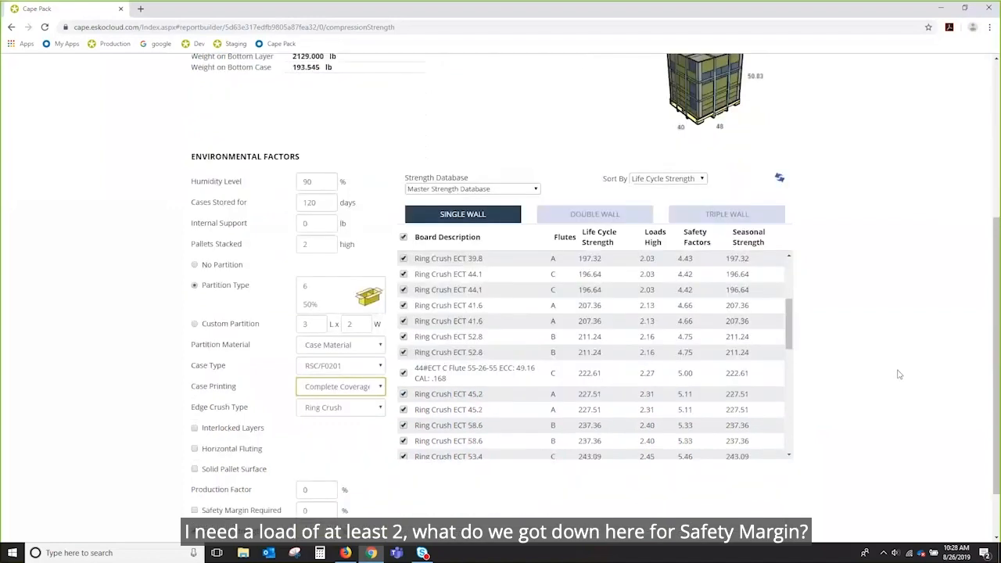
scroll(898, 374, "down", 1)
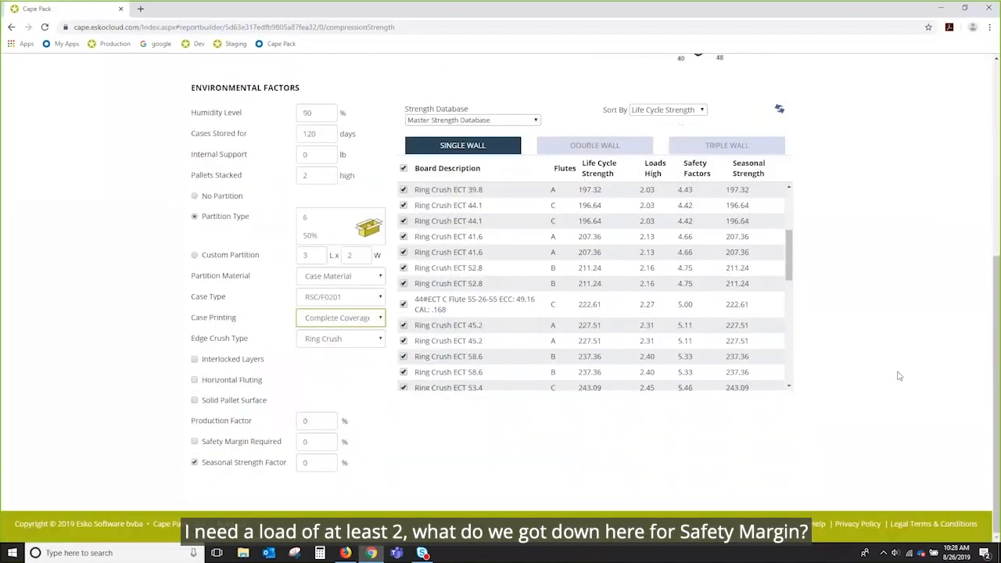
left_click(195, 443)
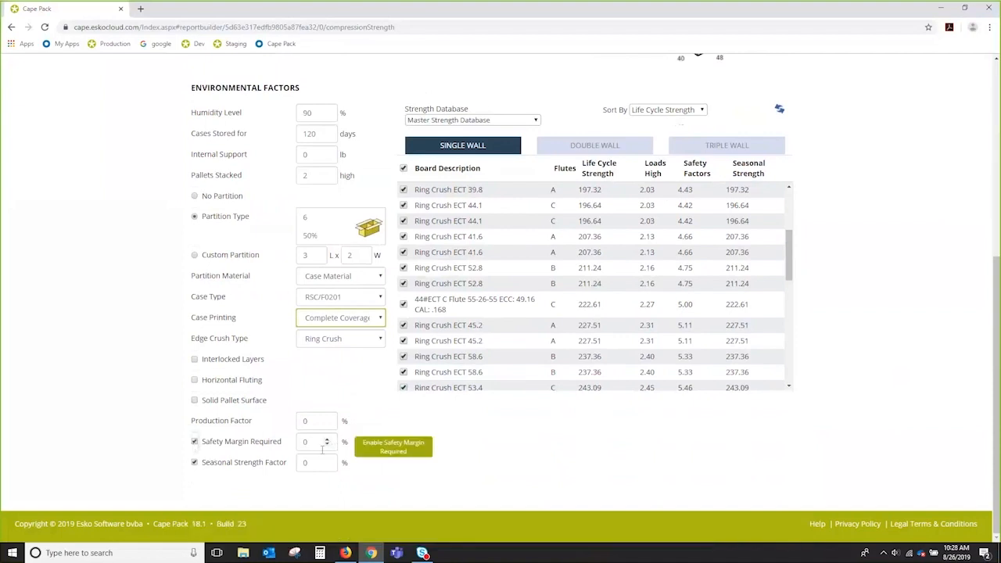
scroll(856, 425, "up", 1)
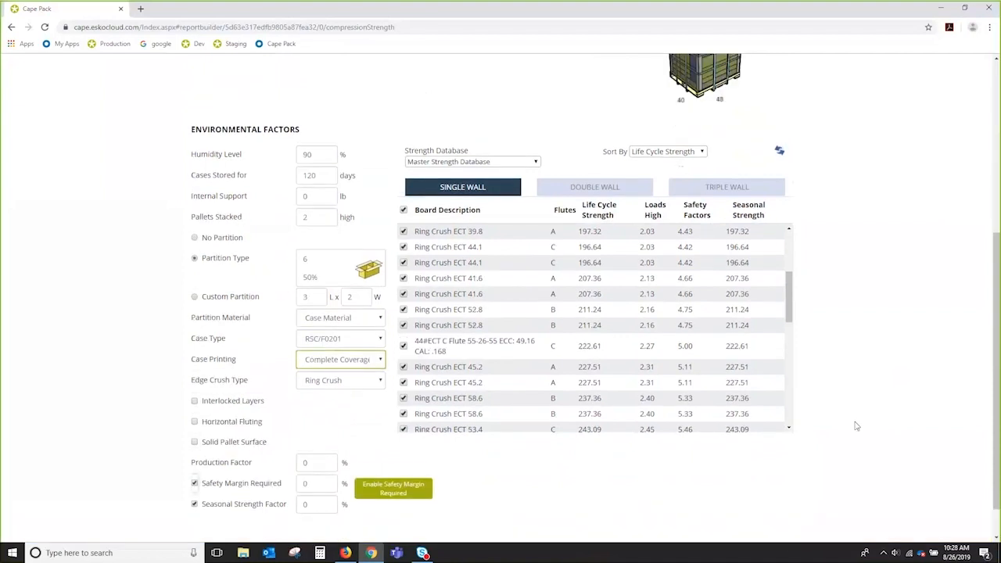
scroll(856, 425, "up", 4)
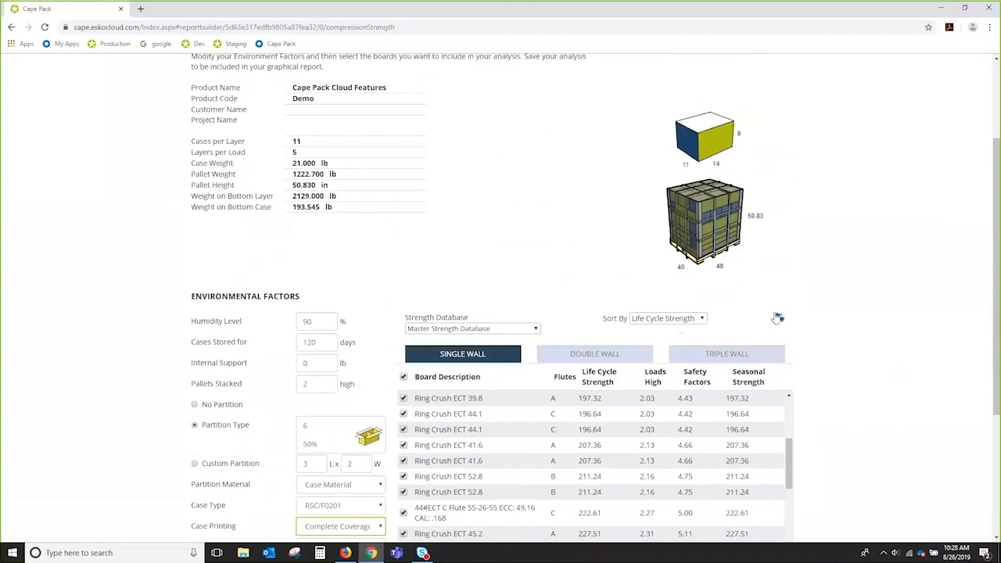
left_click(778, 318)
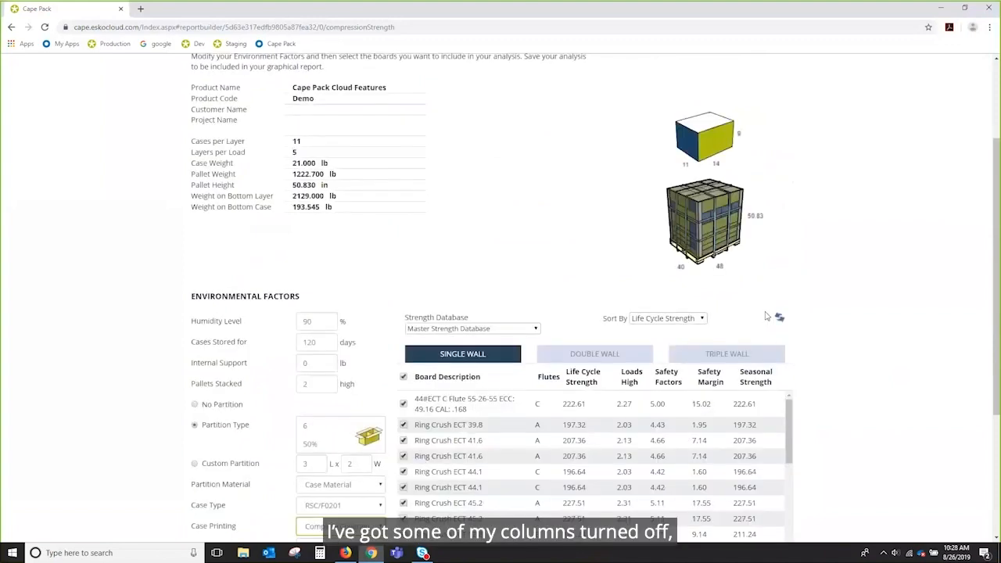
left_click_drag(999, 236, 999, 156)
Step: Go to the Strength Database's Default Env. Factors page
left_click(860, 74)
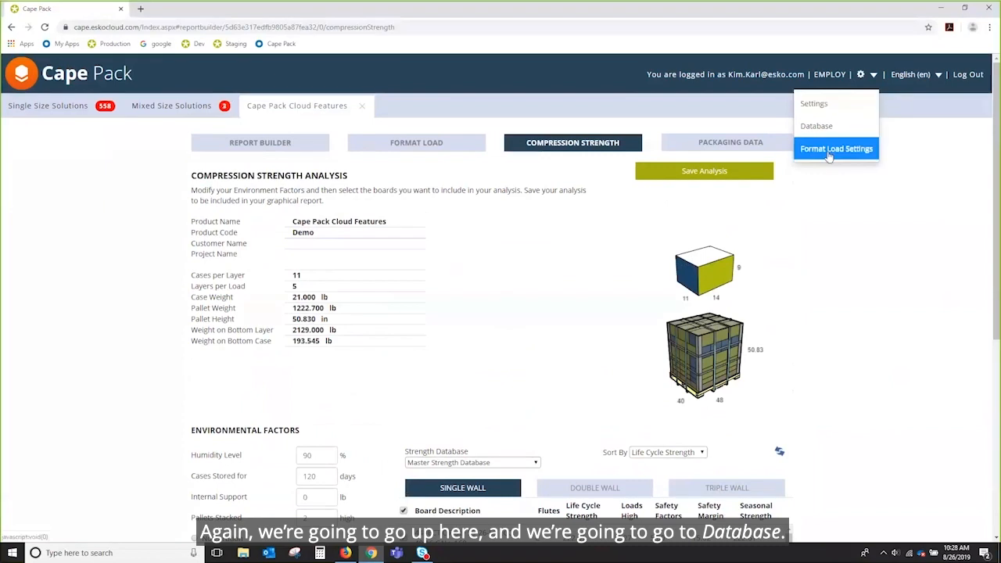
left_click(815, 126)
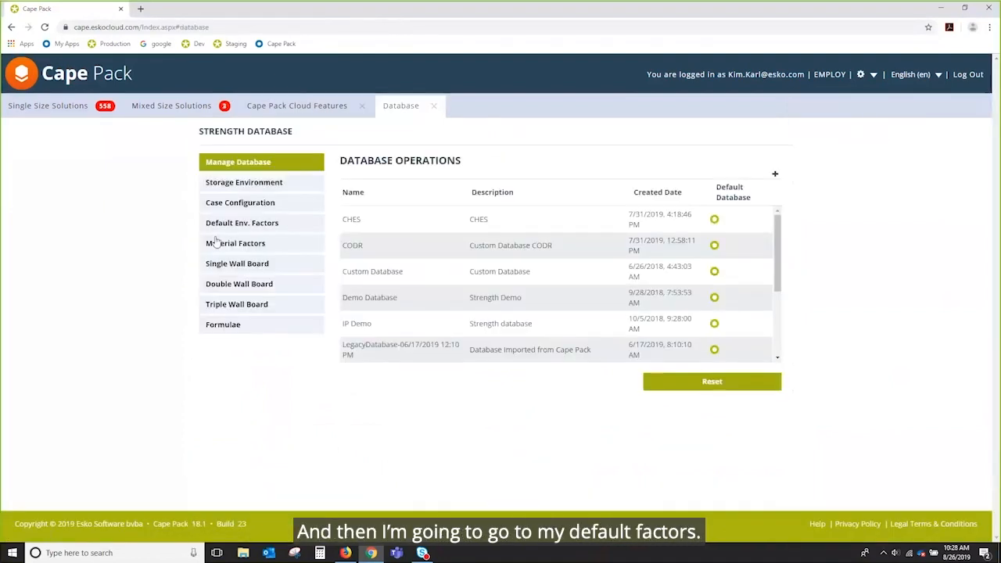
left_click(253, 226)
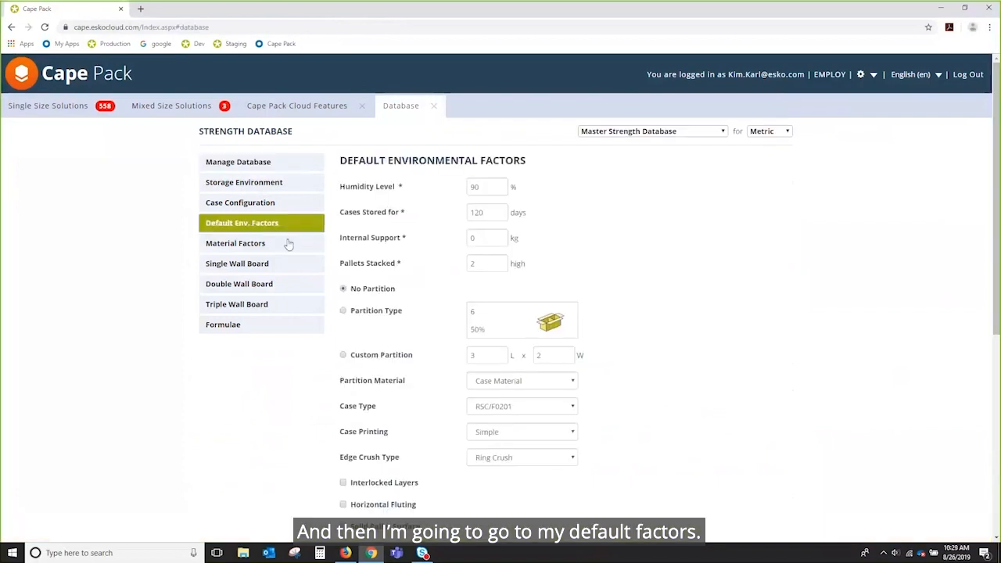
scroll(803, 331, "down", 5)
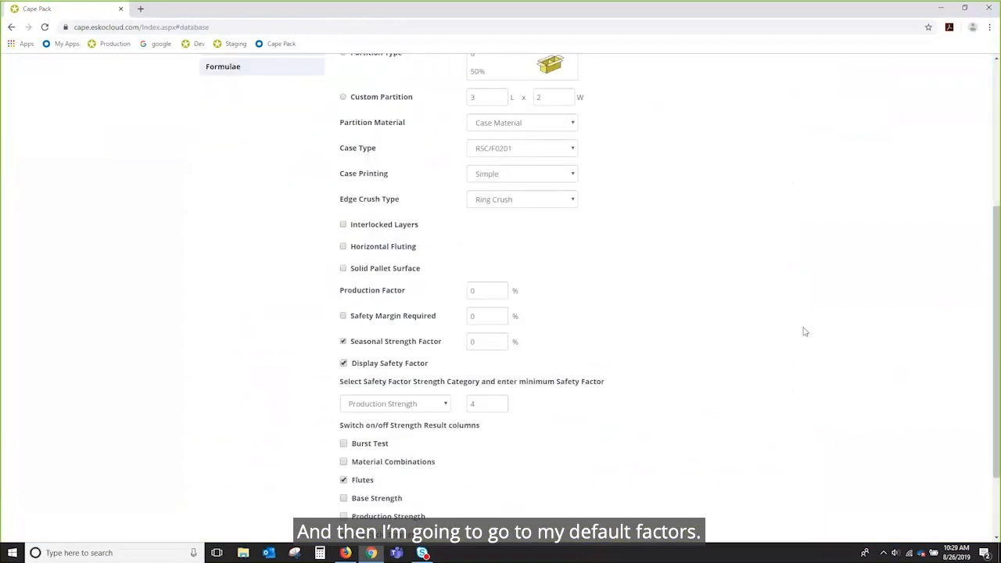
scroll(722, 317, "down", 1)
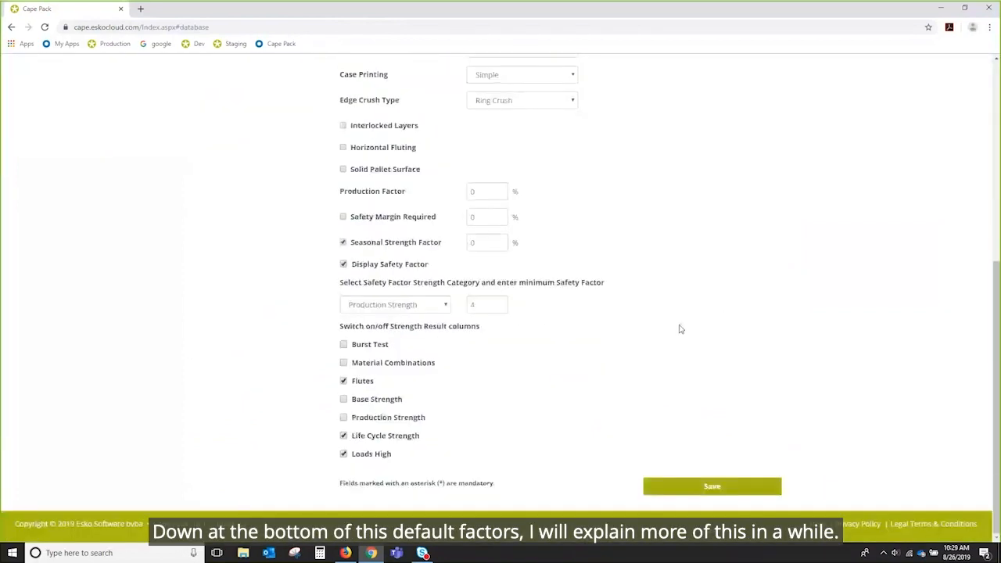
Step: Enable Burst Test, Material Combinations, Base and Production Strength columns, hide Safety Factor, and save
left_click(343, 344)
left_click(343, 363)
left_click(343, 399)
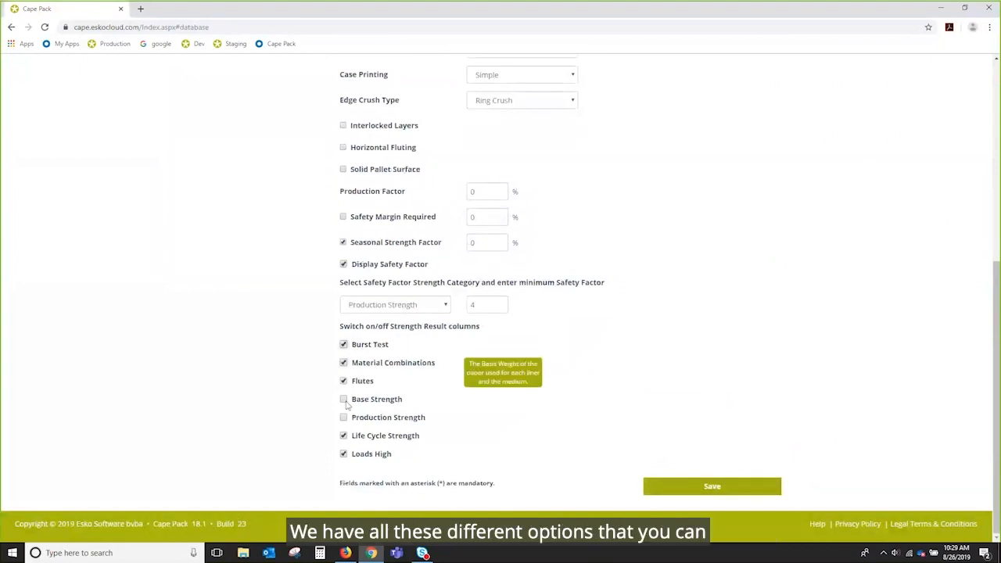
left_click(343, 418)
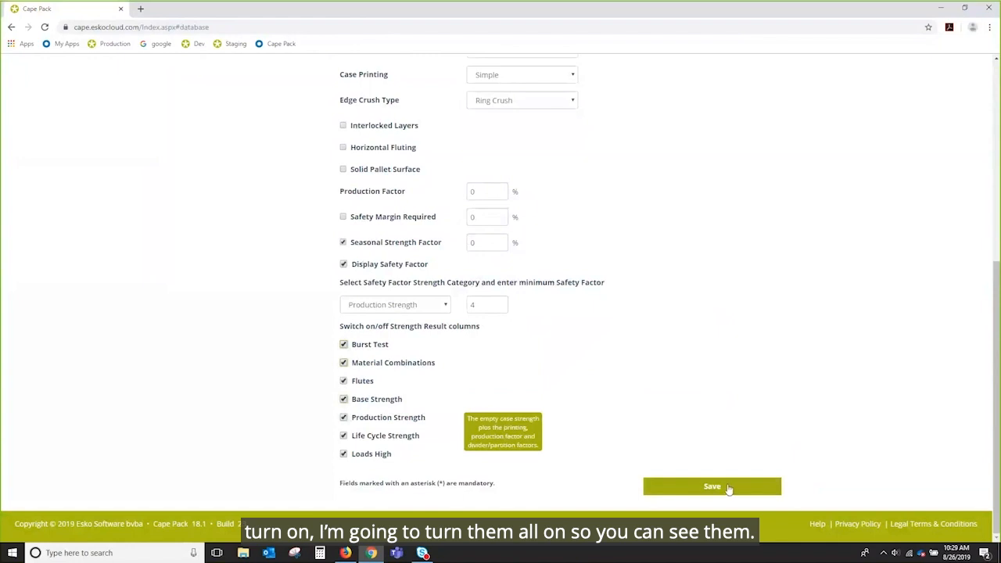
left_click(343, 264)
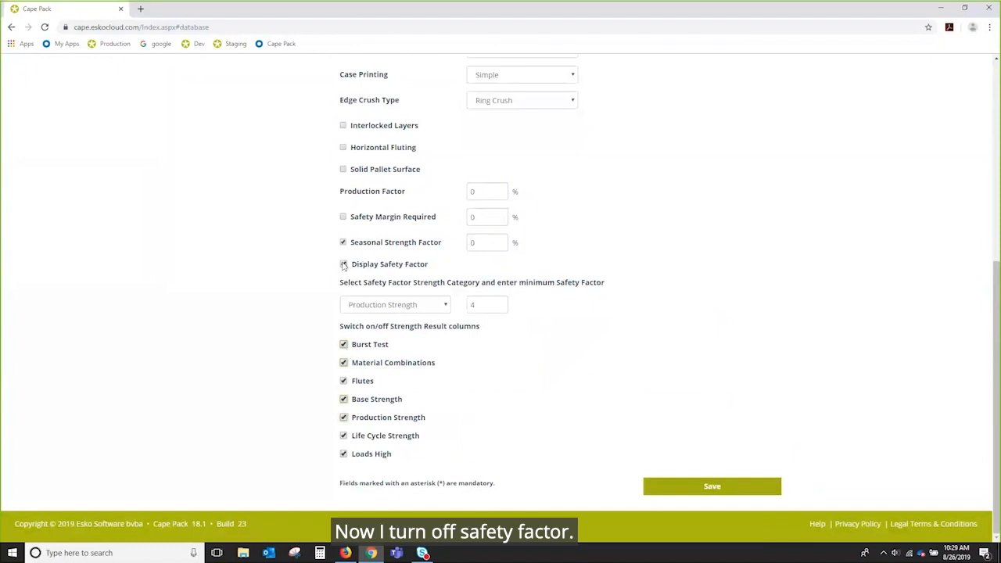
left_click(708, 487)
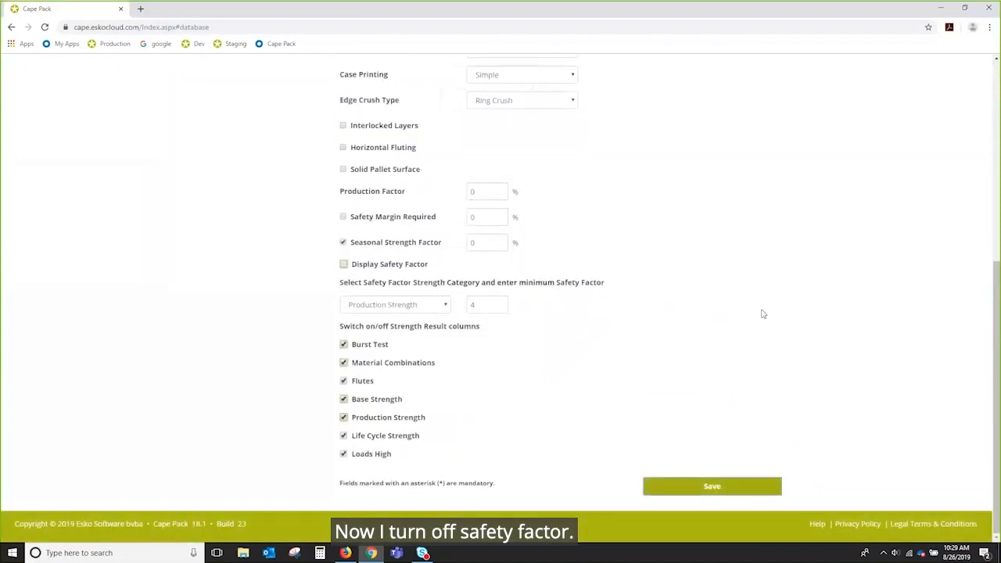
scroll(766, 316, "up", 5)
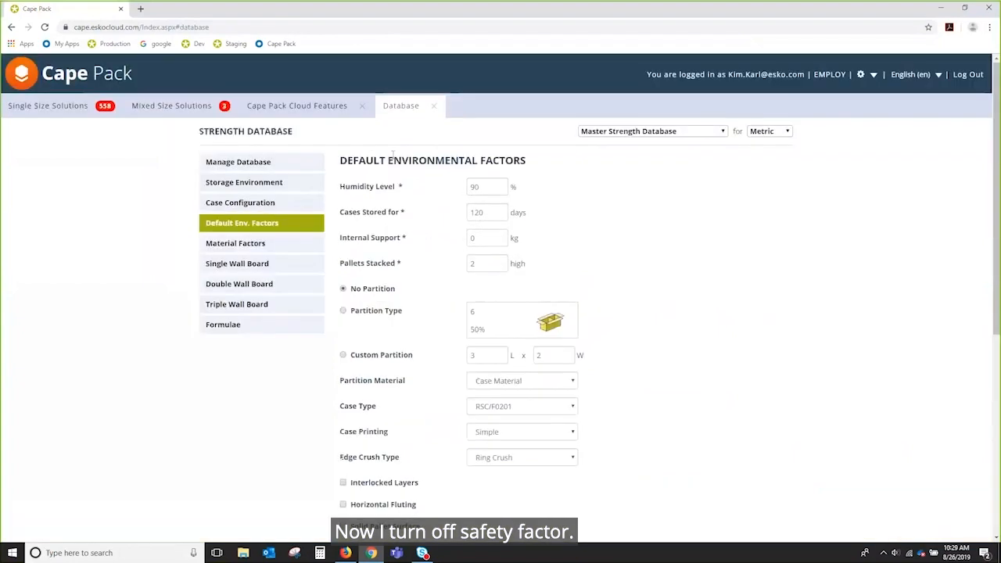
Step: Close the strength database and return to the compression analysis settings
left_click(433, 105)
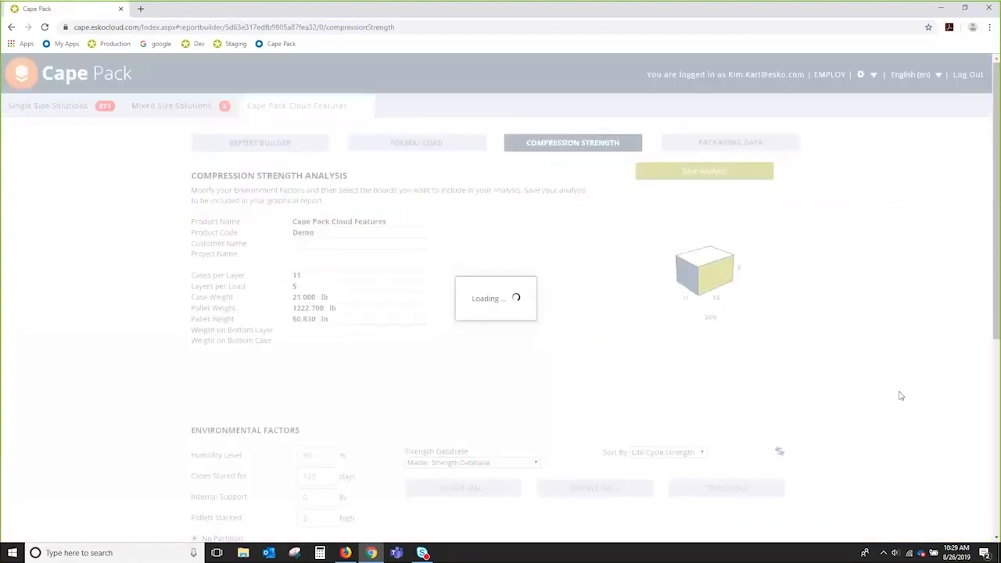
scroll(900, 395, "down", 3)
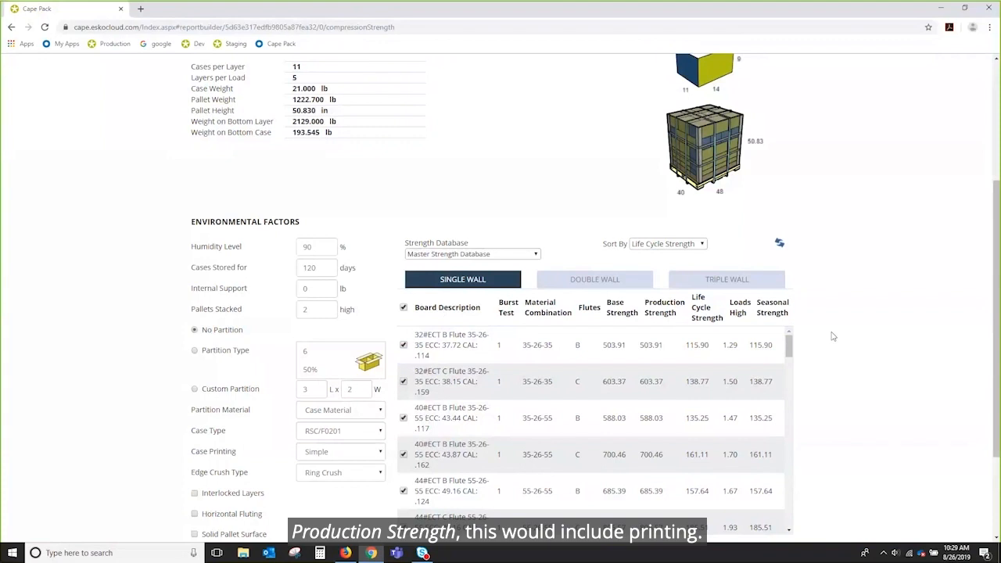
scroll(833, 336, "down", 2)
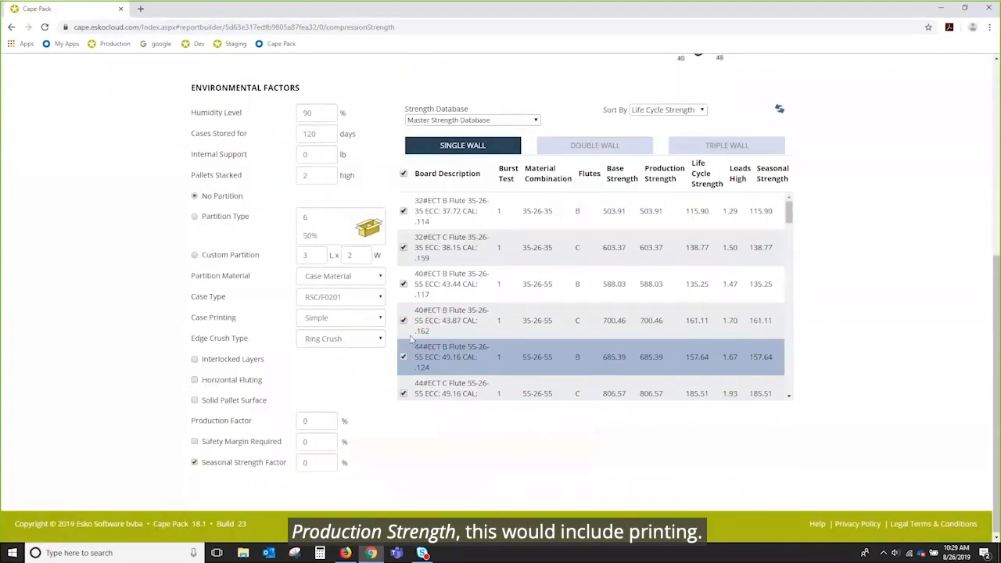
Step: Set case printing to Complete Coverage and reselect the 6-cell partition type
left_click(382, 321)
left_click(334, 364)
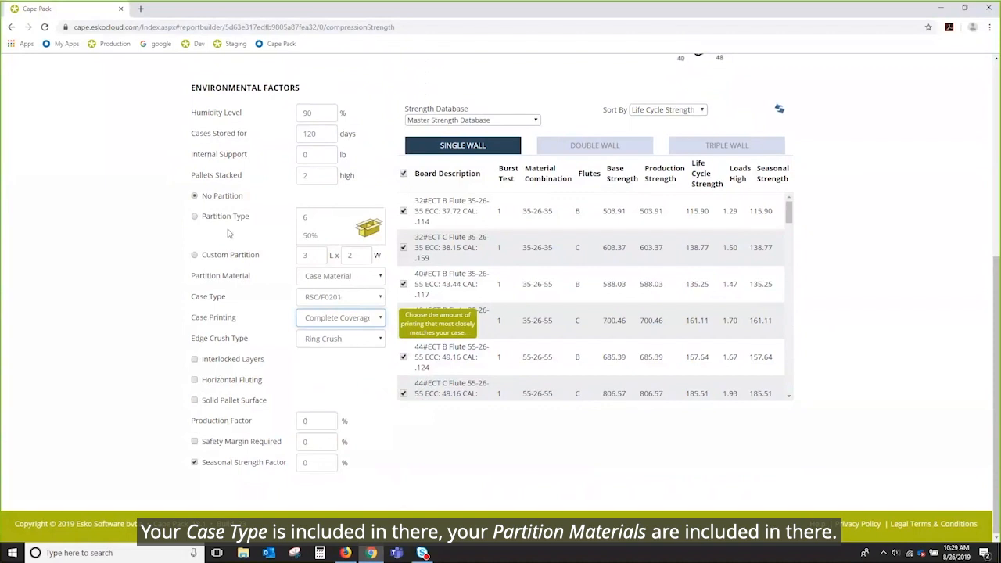
left_click(196, 217)
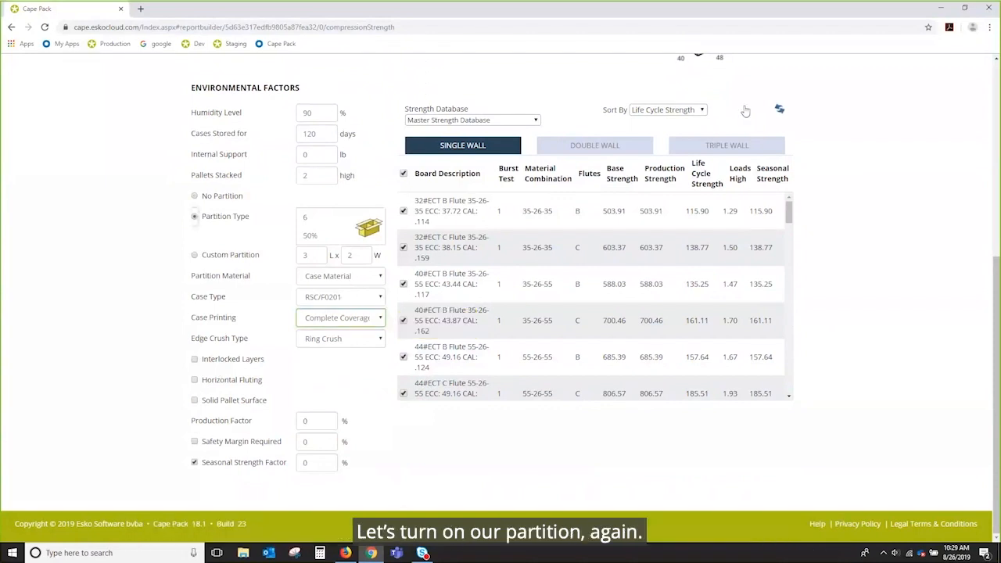
Step: Recalculate board strengths so 32#ECT B Flute leads with Life Cycle Strength 139.08
left_click(780, 111)
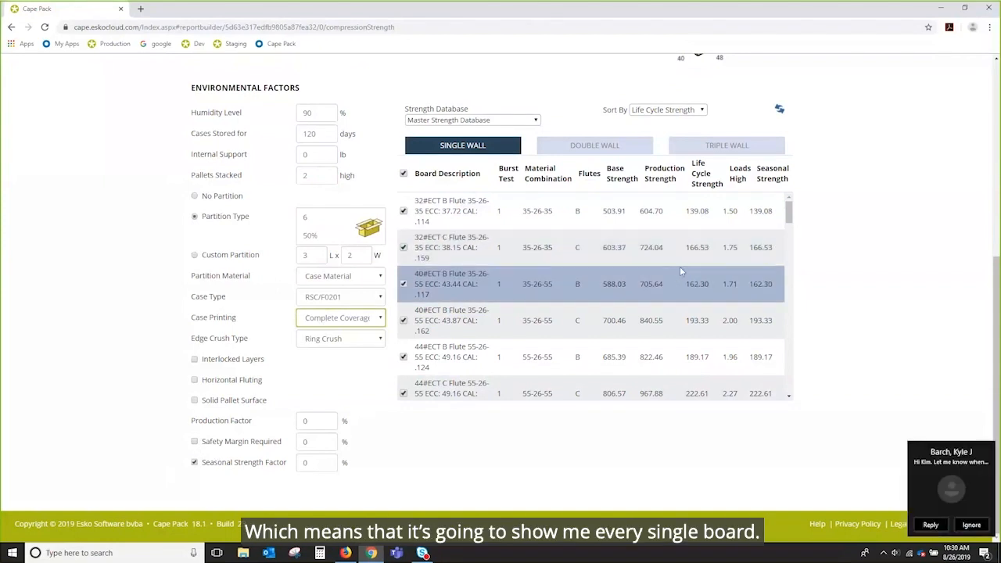
left_click(195, 442)
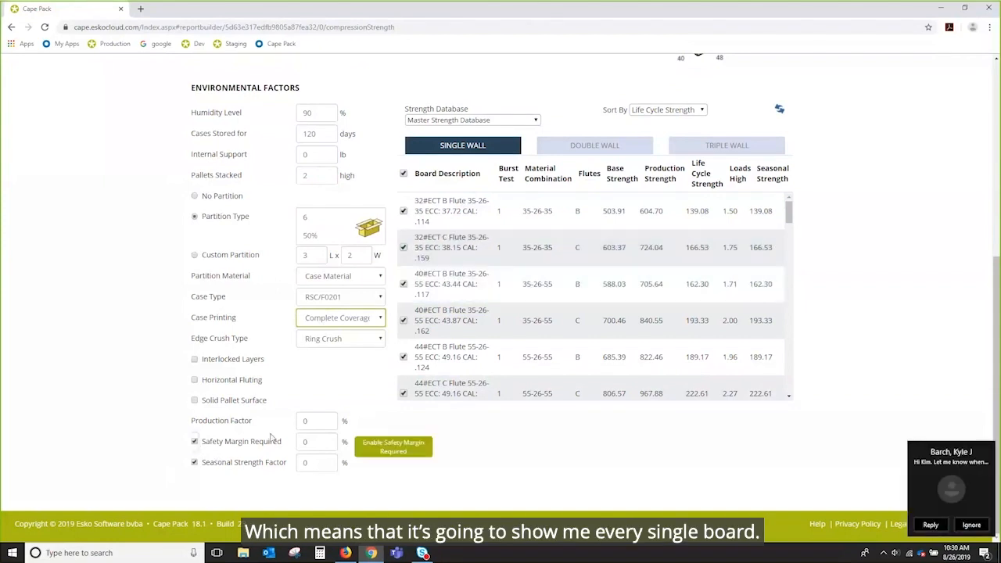
left_click(978, 526)
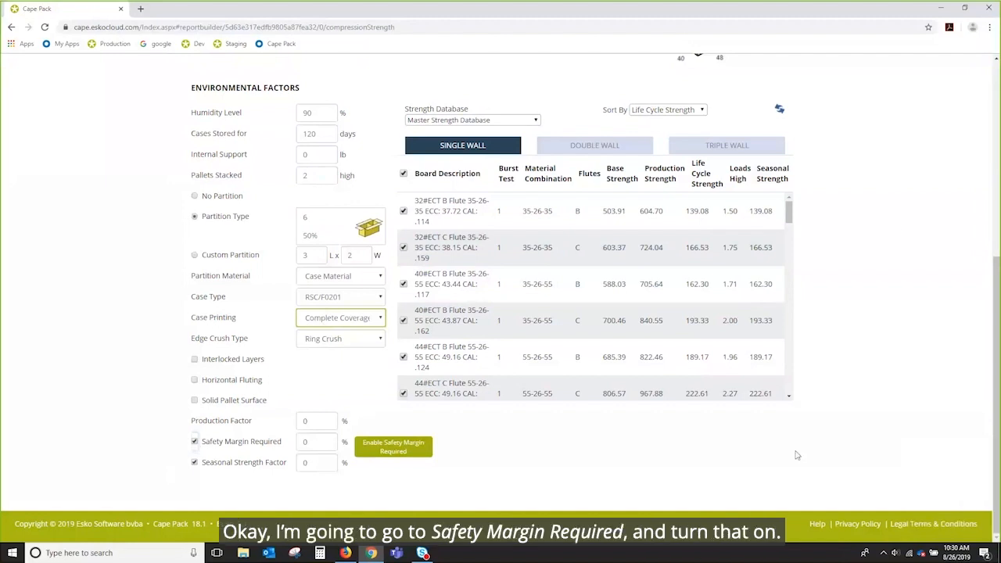
left_click(780, 112)
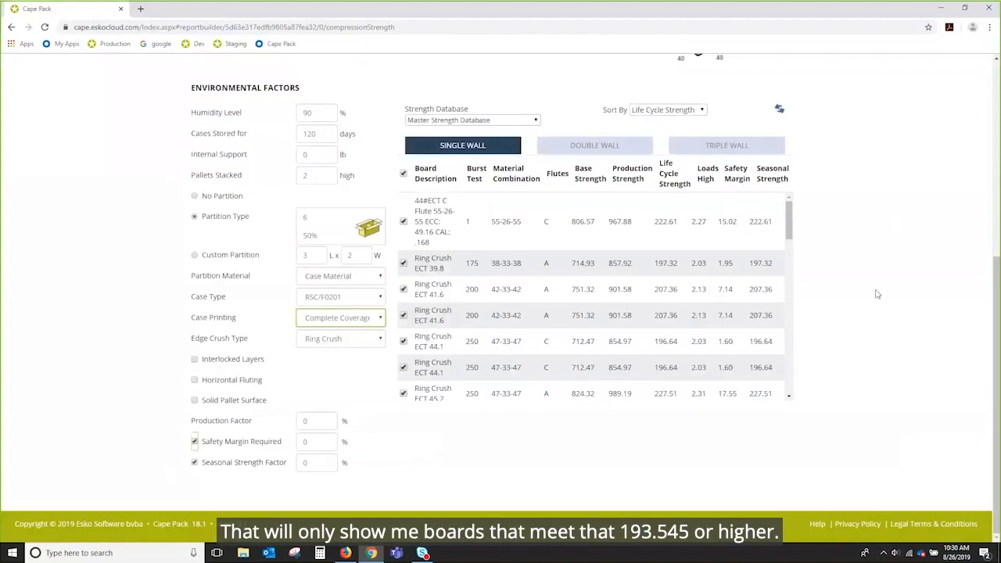
scroll(876, 290, "up", 3)
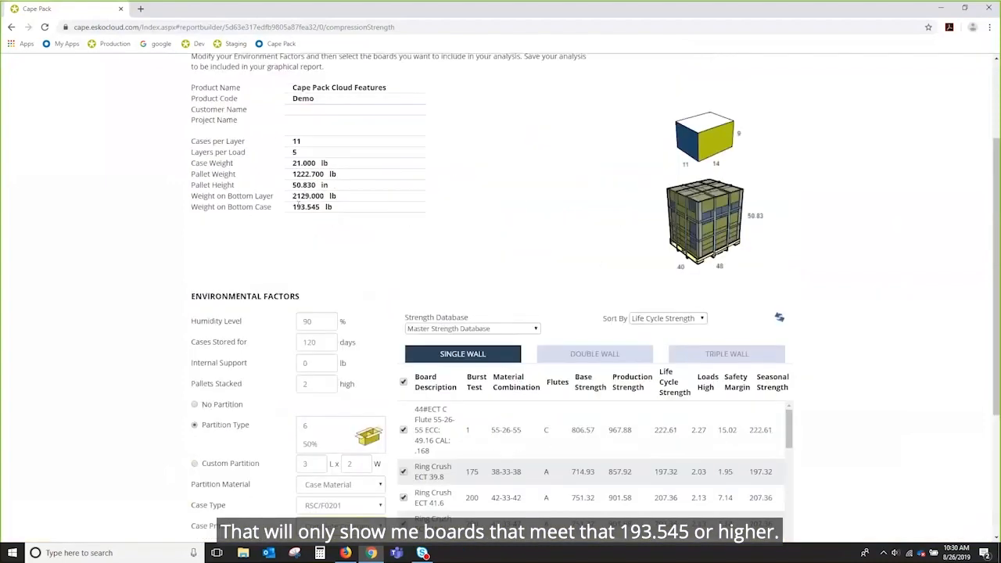
scroll(898, 315, "down", 1)
scroll(898, 315, "down", 2)
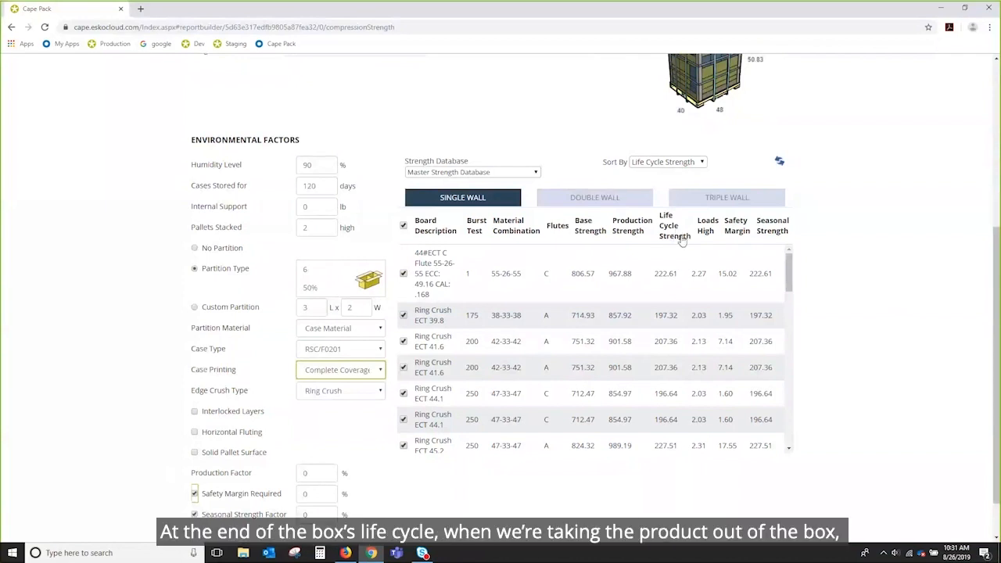
left_click(674, 264)
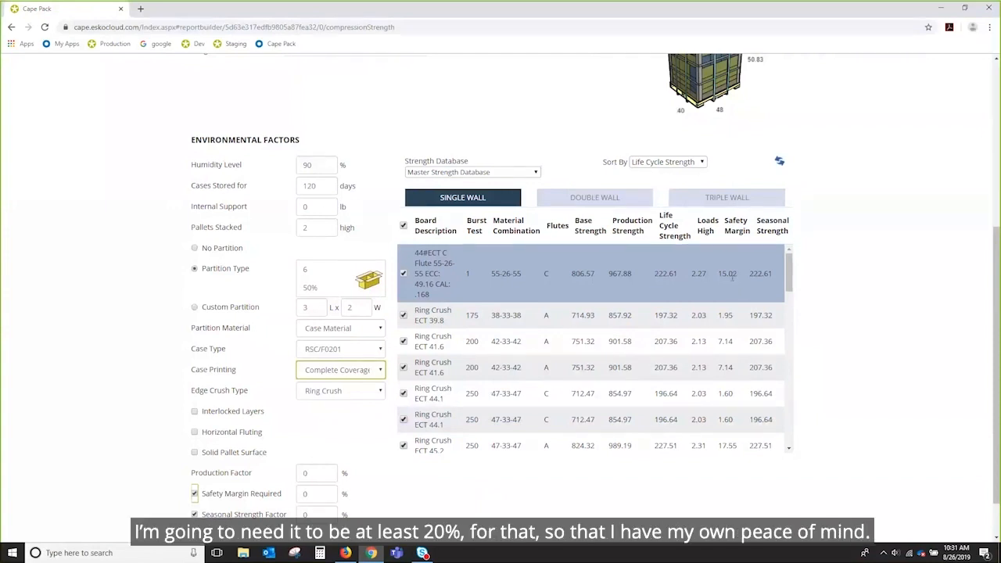
Step: Require a 20% safety margin and refresh the list of qualifying boards
left_click(313, 493)
type("20")
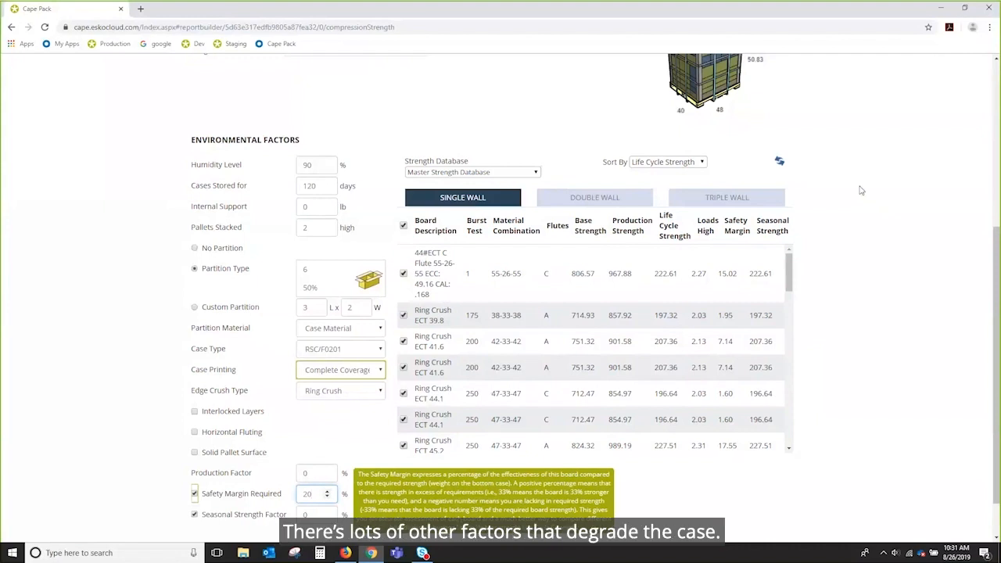
left_click(781, 166)
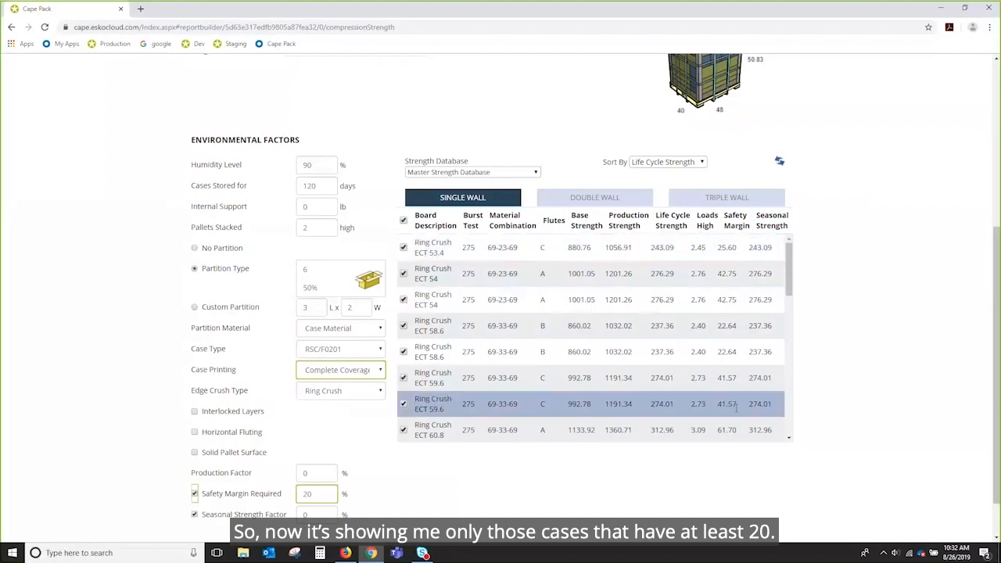
Step: Sort the qualifying boards by Safety Margin and scroll through the list
left_click(748, 227)
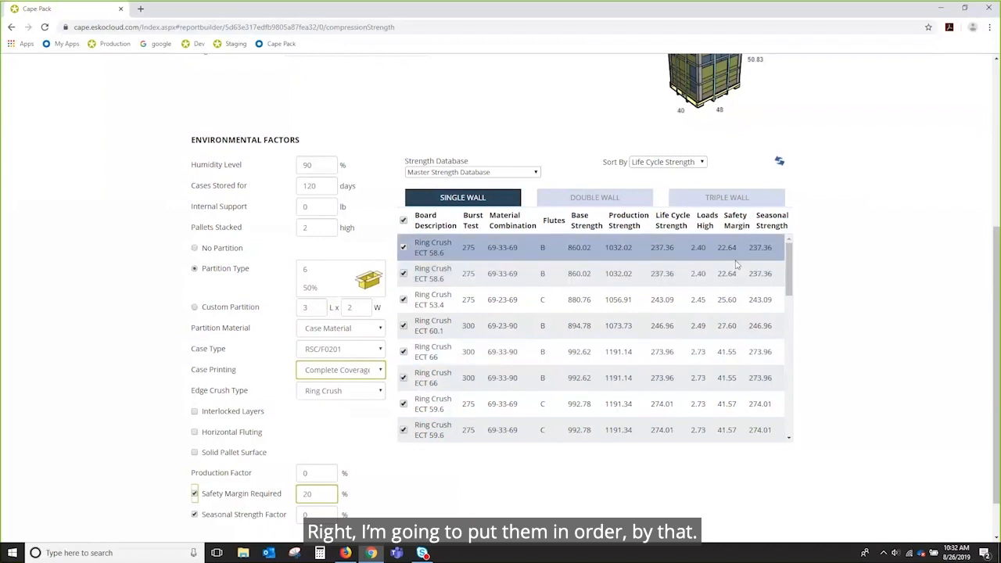
left_click(787, 364)
scroll(787, 363, "down", 5)
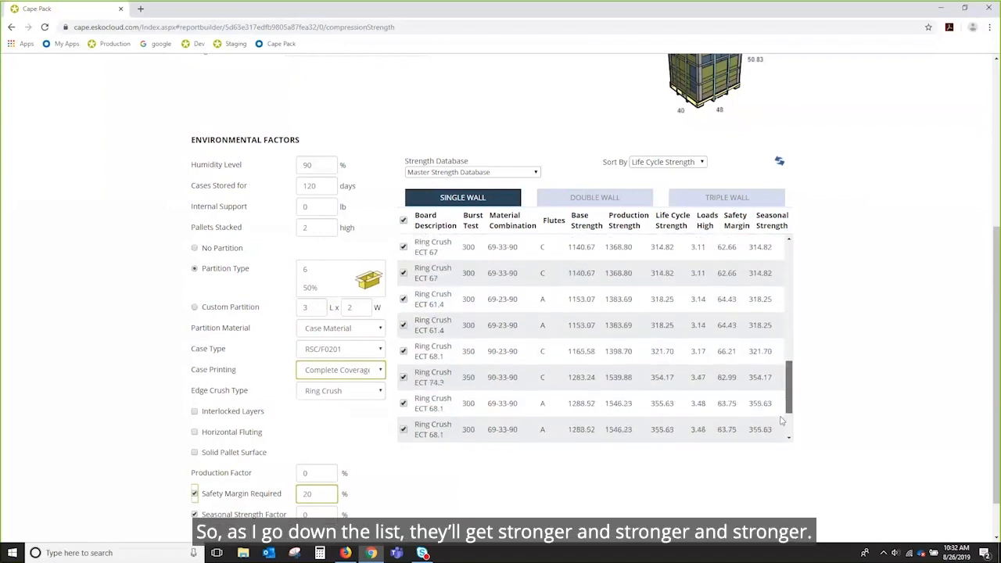
scroll(779, 438, "up", 10)
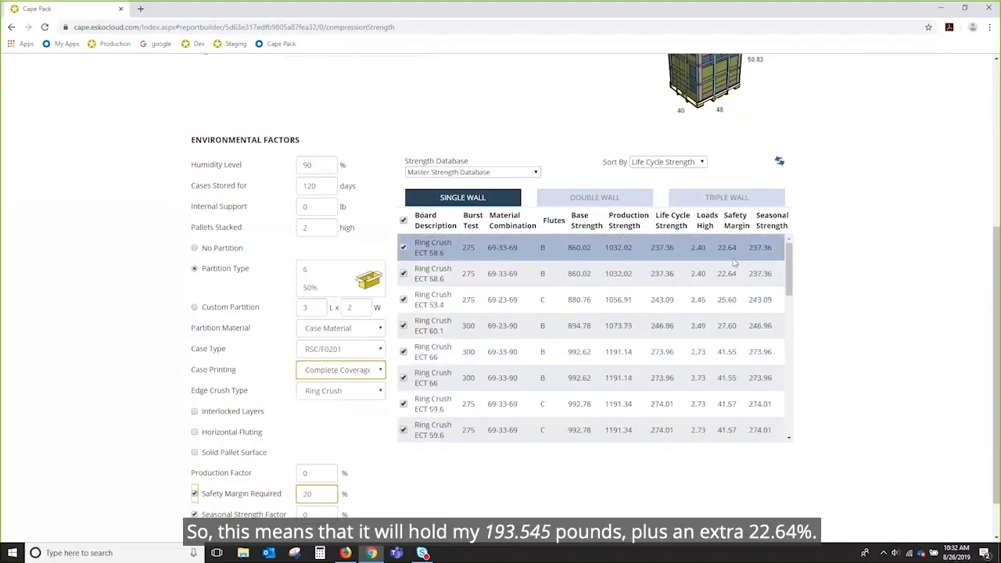
scroll(508, 167, "up", 2)
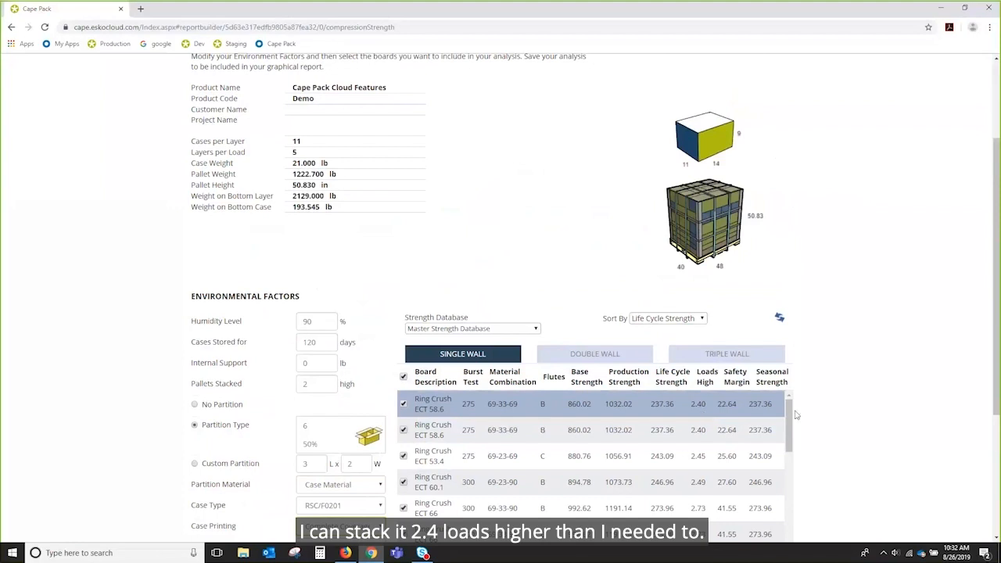
scroll(946, 399, "down", 3)
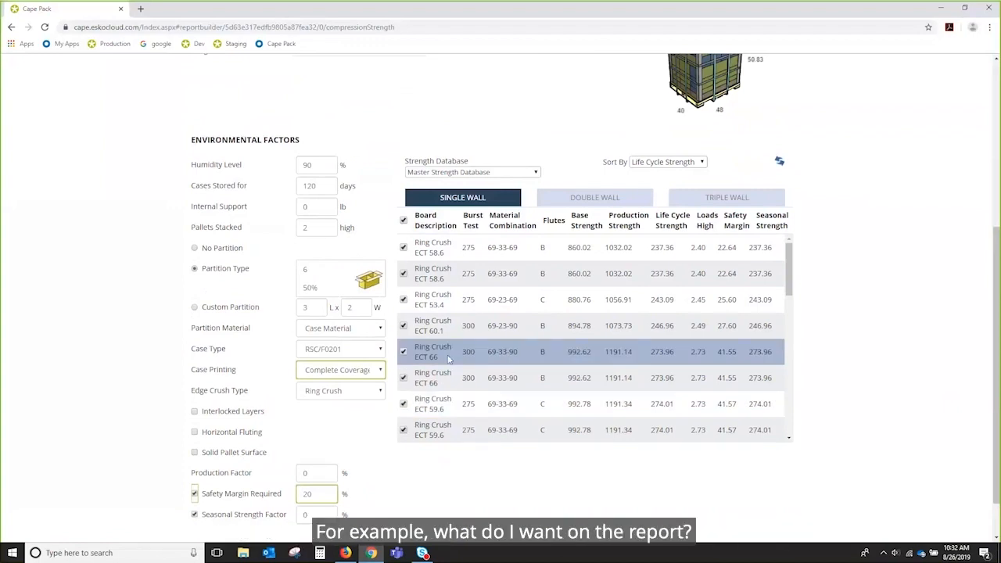
Step: Include only Ring Crush ECT 53.4 and 59.6 C-flute boards, excluding triple-wall, and save the analysis
left_click(404, 222)
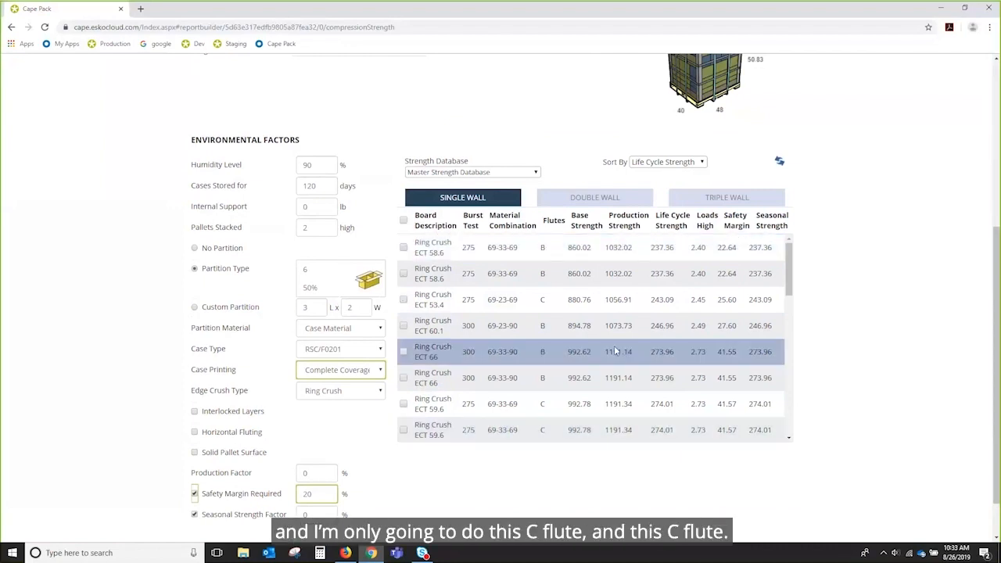
left_click(404, 300)
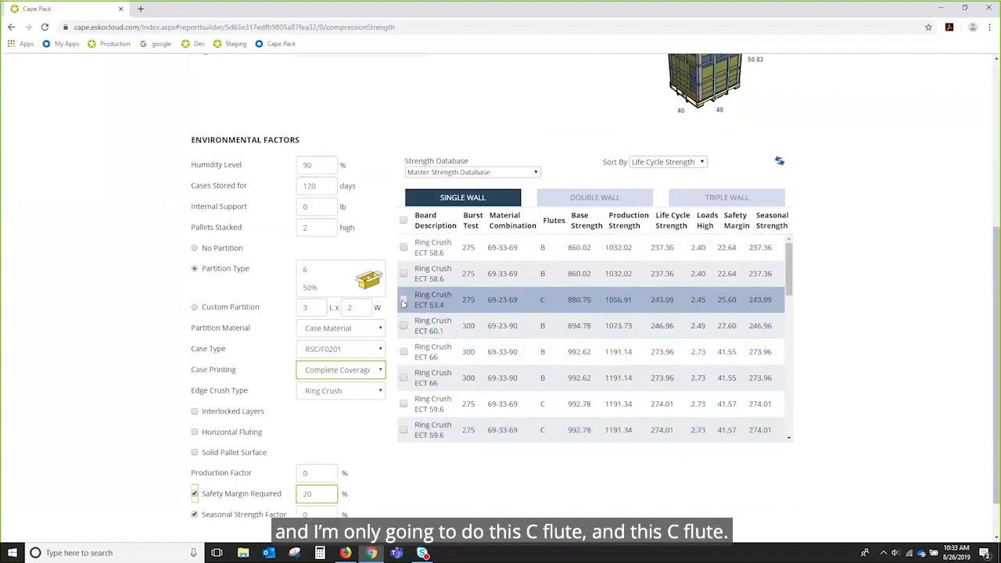
left_click(404, 404)
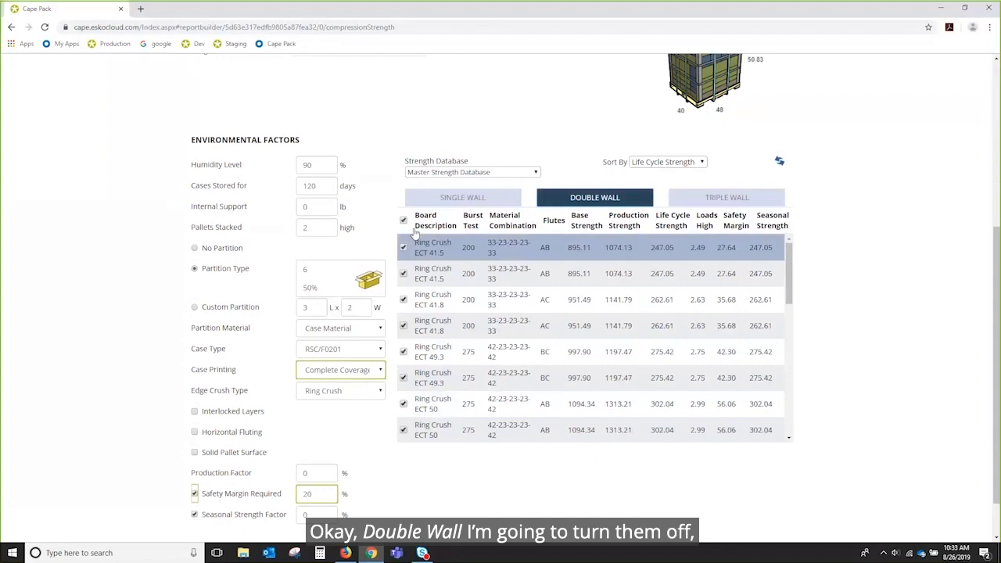
left_click(646, 202)
left_click(403, 226)
scroll(865, 223, "up", 4)
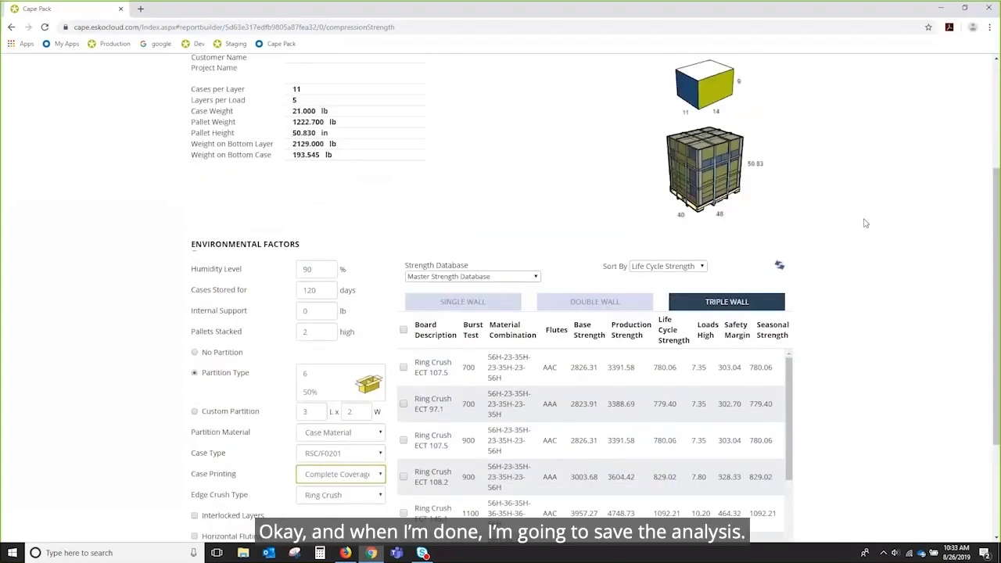
left_click(701, 144)
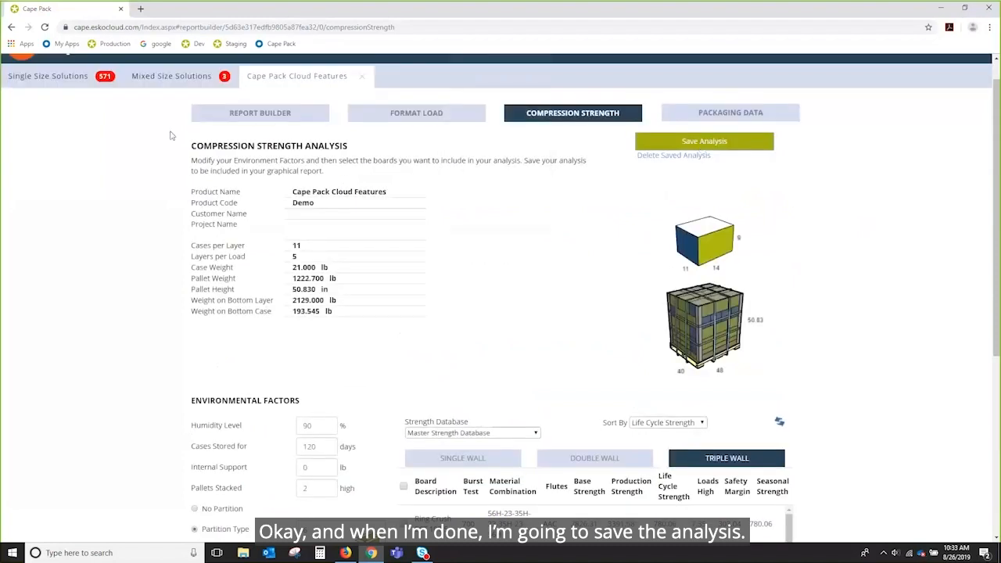
Step: Go to the Report Builder and review the Compression Strength Analysis section in the preview
left_click(269, 117)
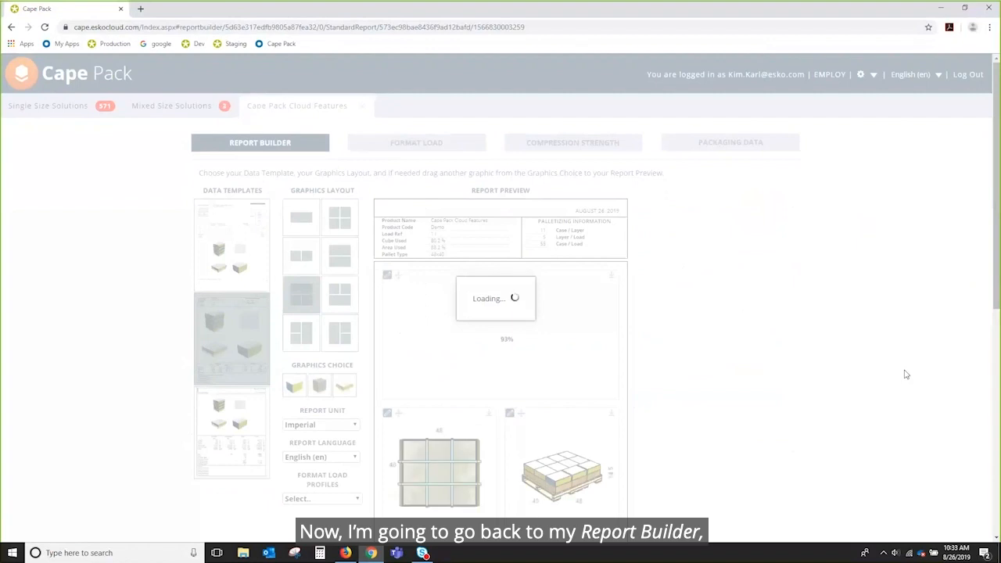
scroll(906, 375, "down", 6)
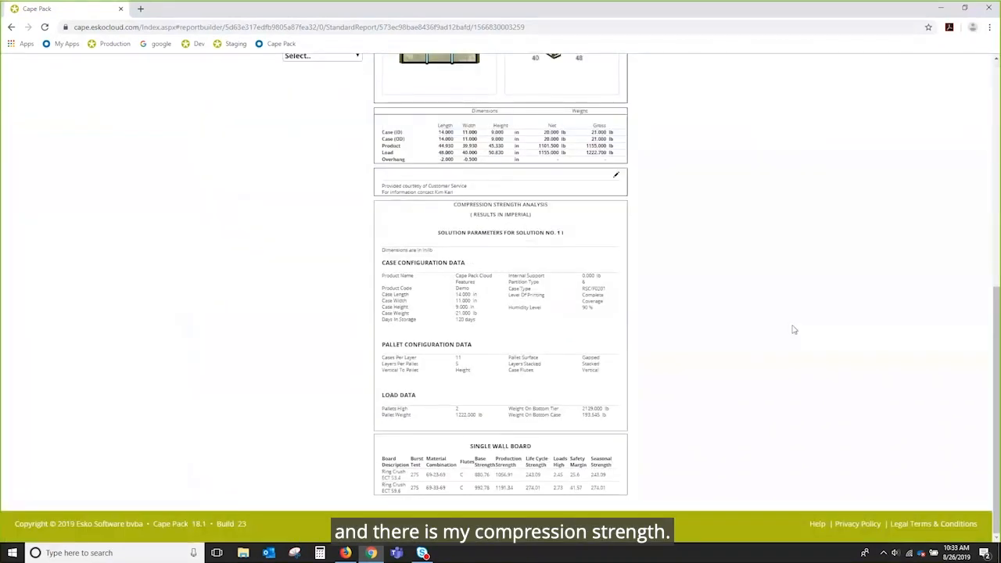
scroll(793, 330, "up", 5)
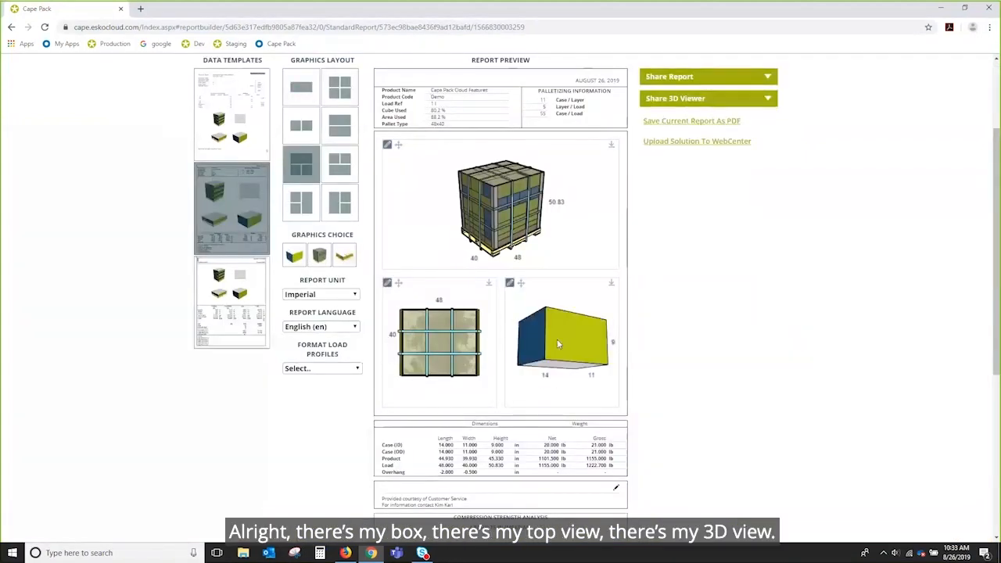
left_click_drag(507, 208, 521, 229)
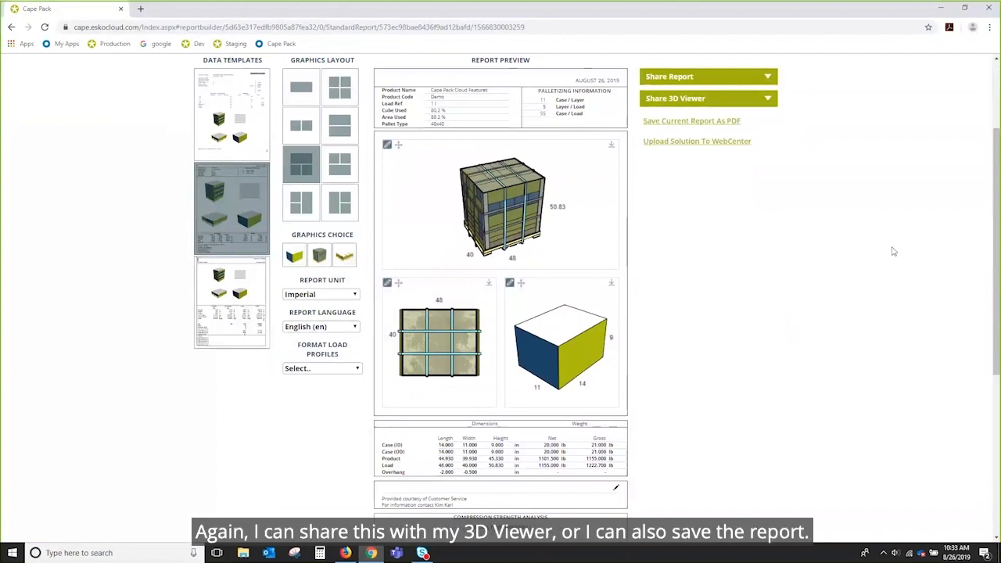
Step: Download the report as StdReport_ReportStyle2_cpccap69.pdf and open the file
left_click(674, 78)
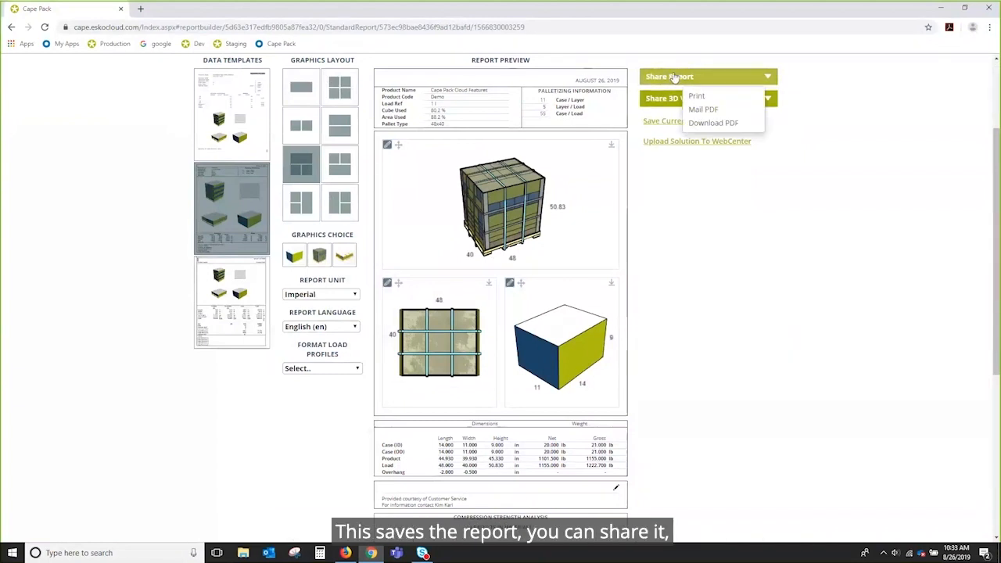
left_click(706, 125)
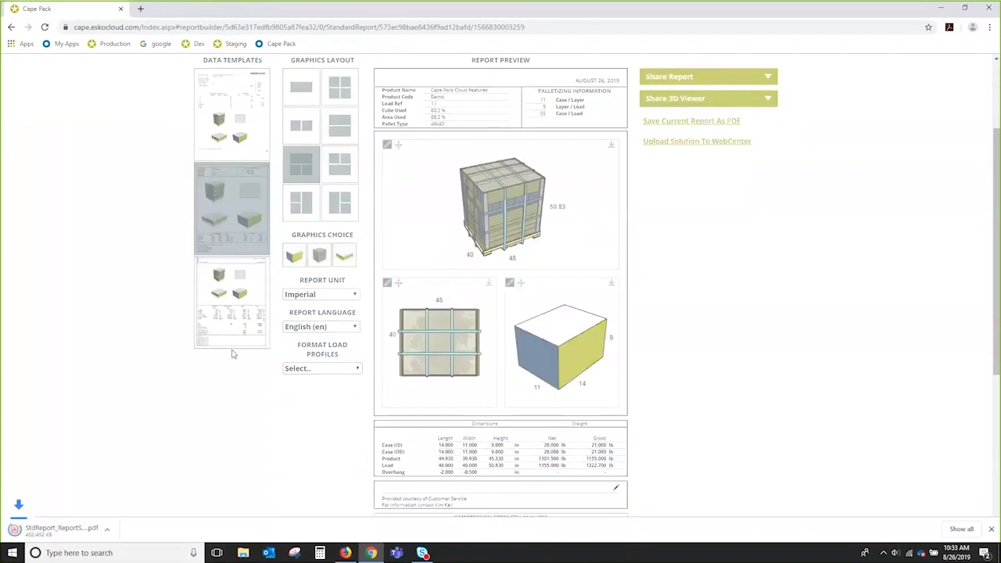
left_click(71, 532)
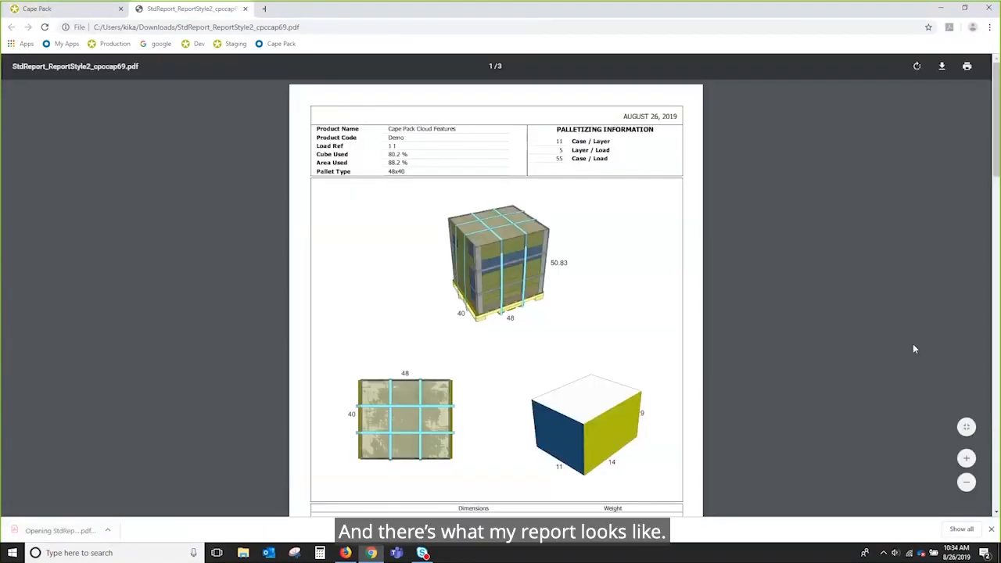
Step: Scroll the PDF and zoom in on the pallet images, then return to Cape Pack
left_click_drag(997, 173, 996, 384)
left_click_drag(995, 310, 992, 142)
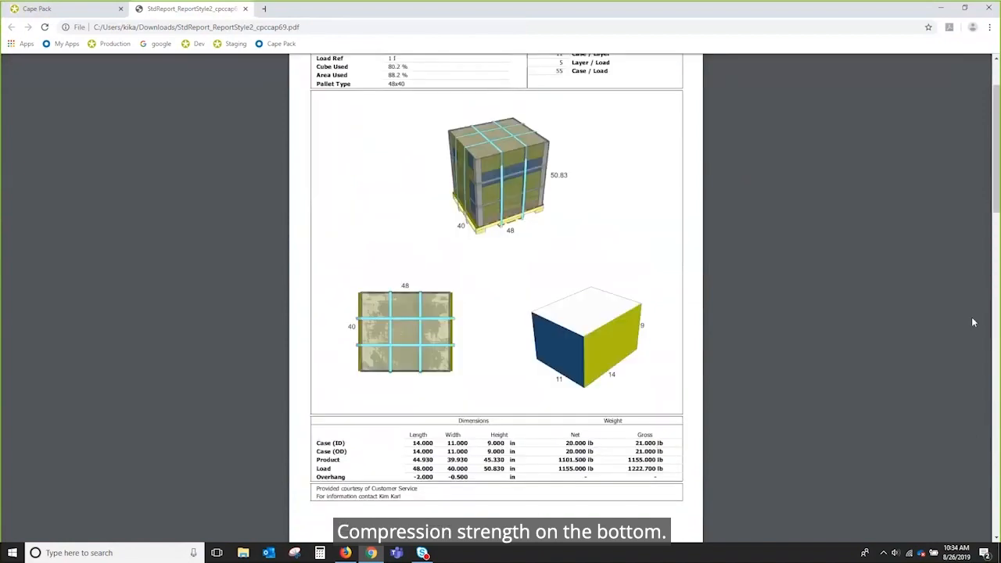
left_click(965, 485)
left_click(966, 487)
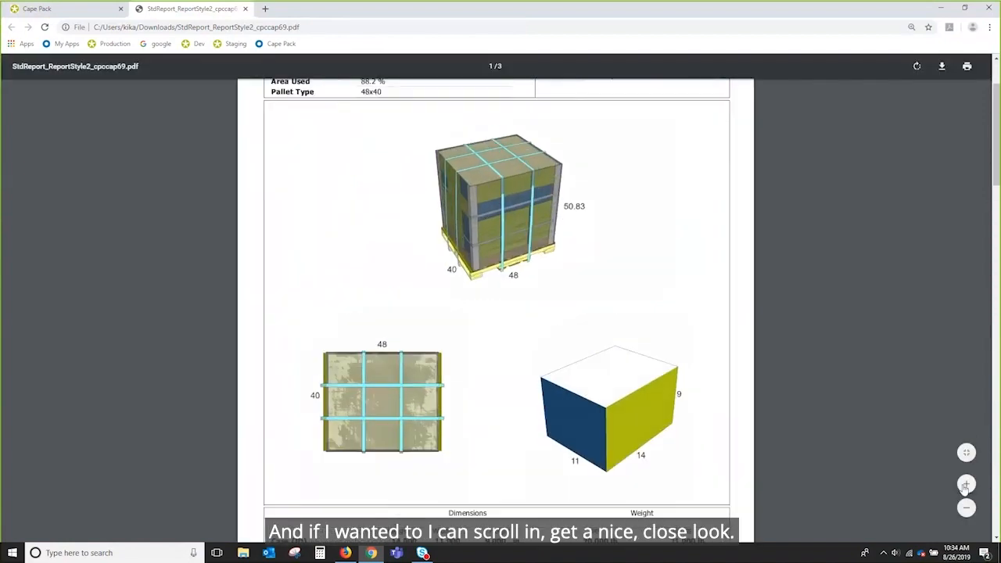
left_click(965, 486)
left_click(965, 486)
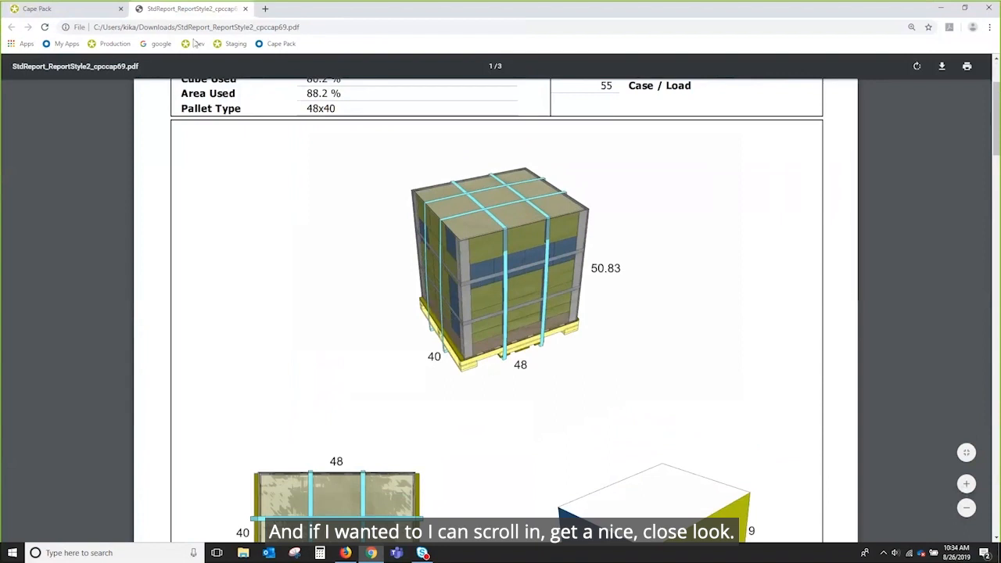
left_click(47, 9)
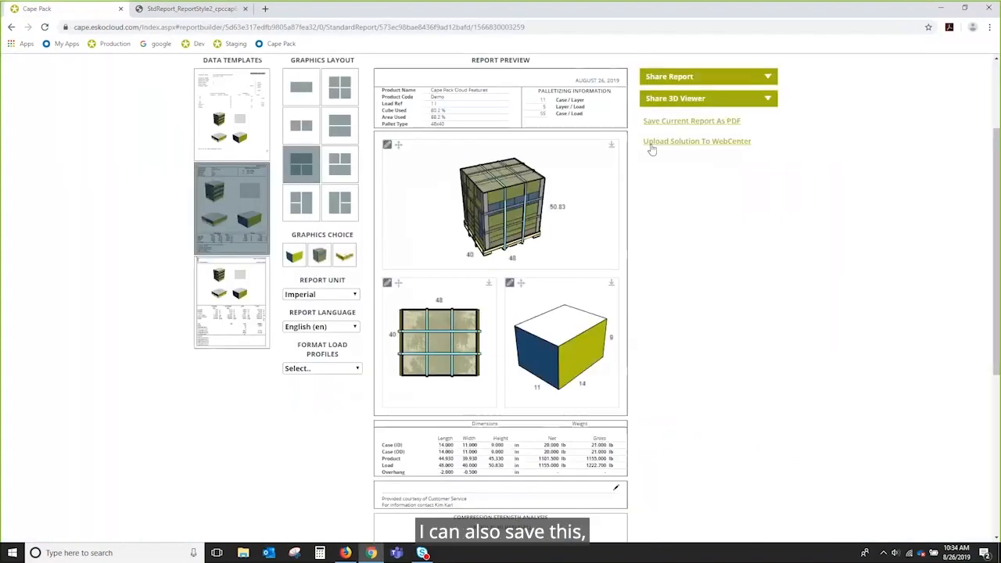
Step: Save the current report as a server PDF and review the Share Saved Report options
left_click(694, 121)
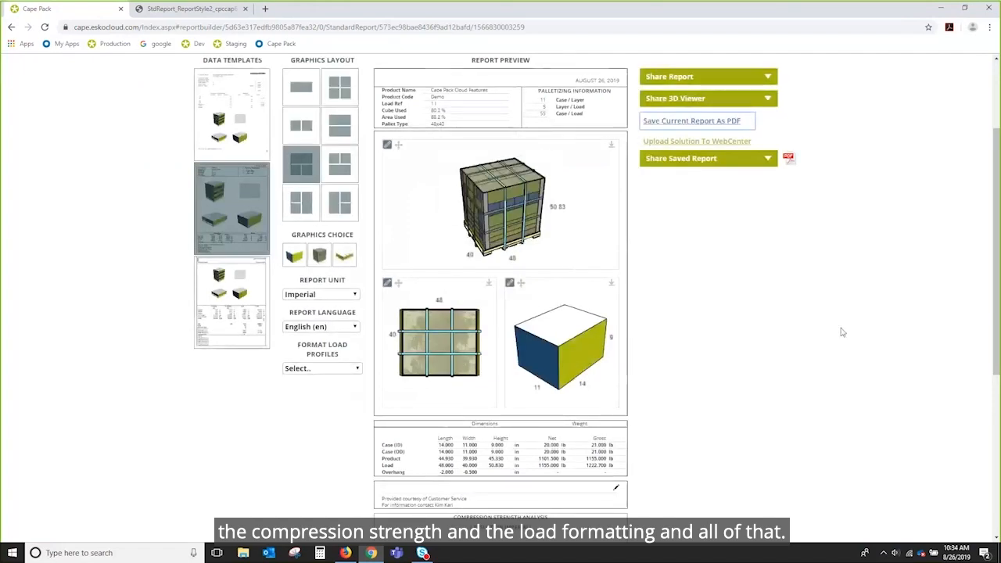
scroll(842, 333, "up", 1)
scroll(842, 333, "up", 1)
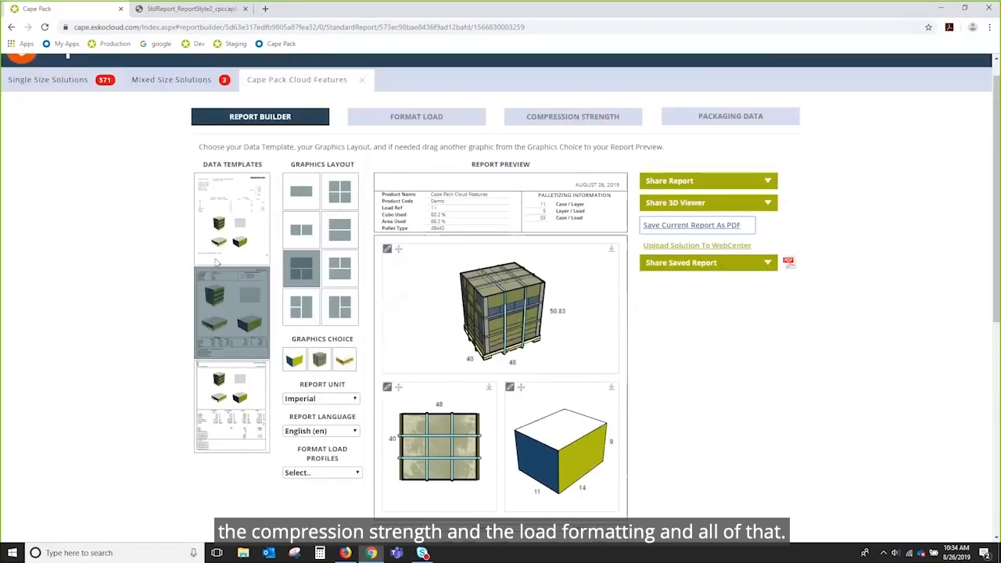
left_click(706, 264)
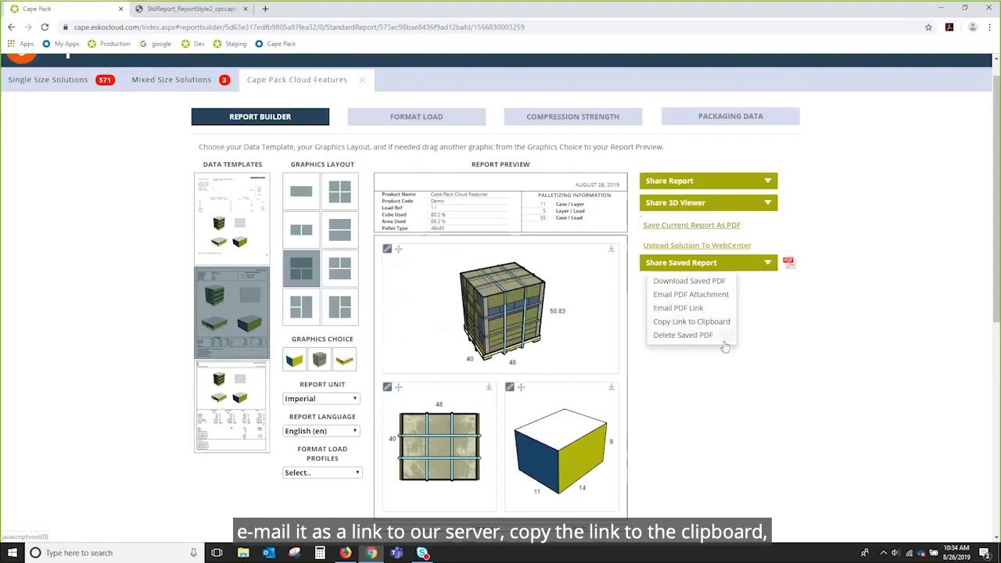
left_click(863, 336)
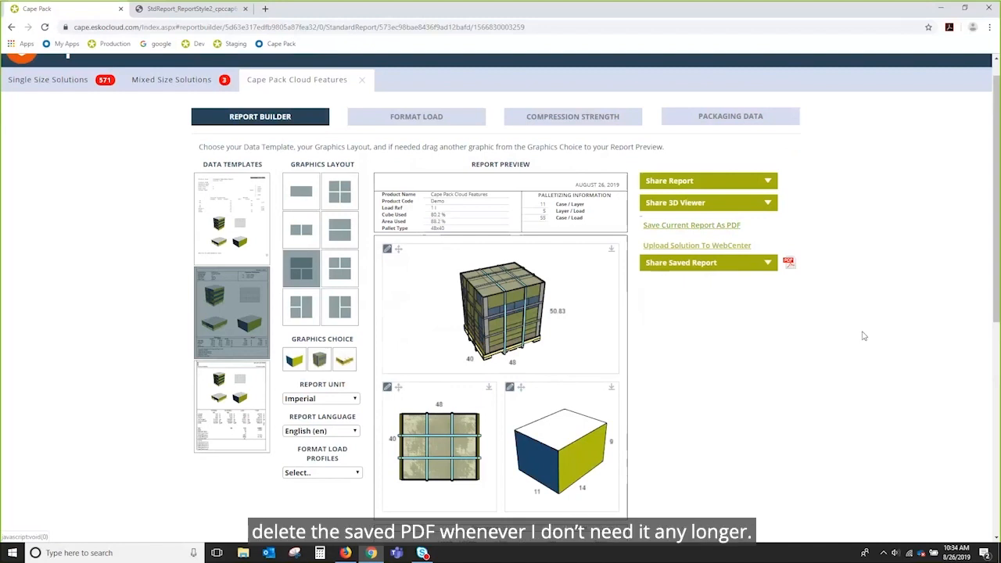
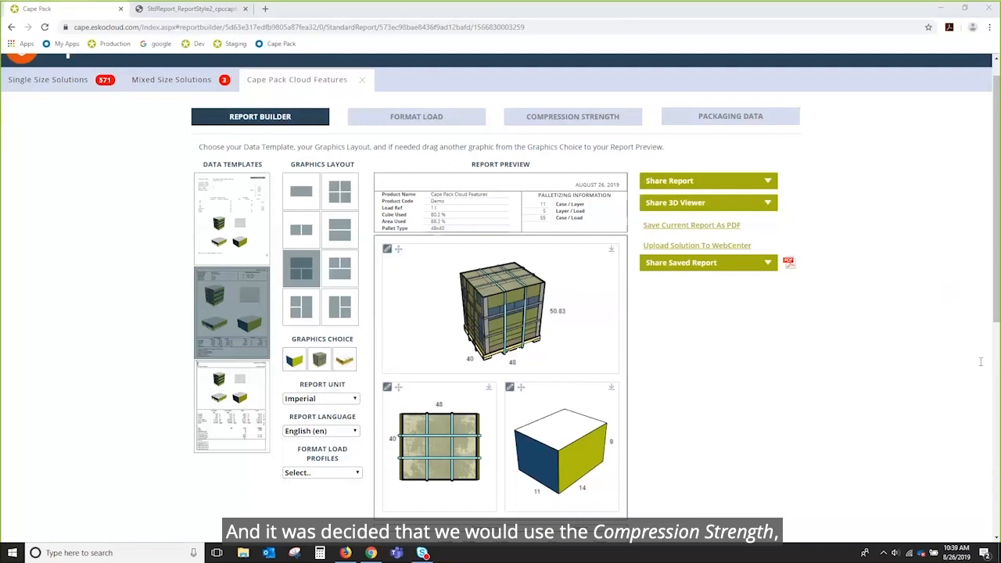
Step: Load the Compression Strength analysis, showing 2129.000 lb on the bottom layer and single-wall board strengths
left_click(580, 116)
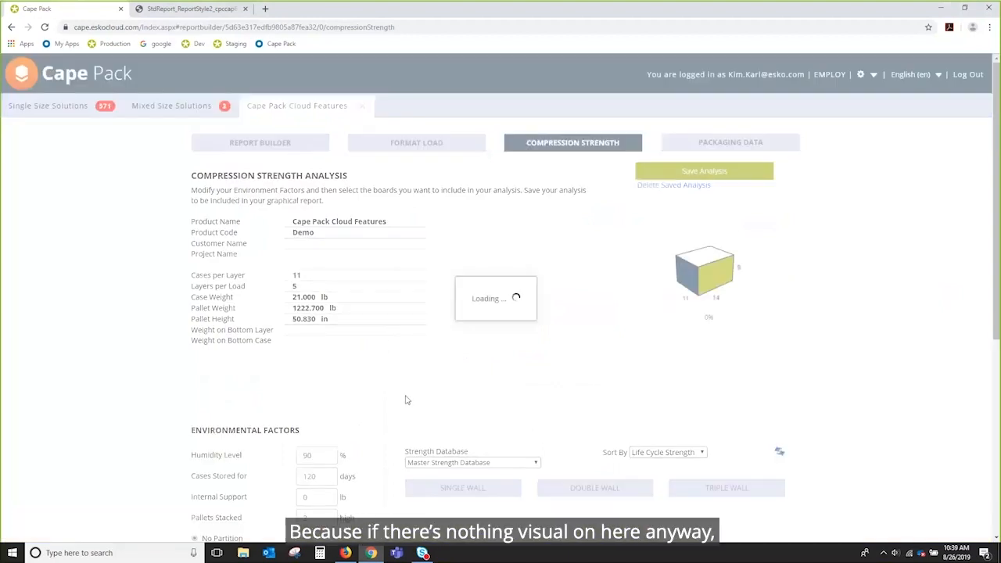
scroll(405, 400, "down", 1)
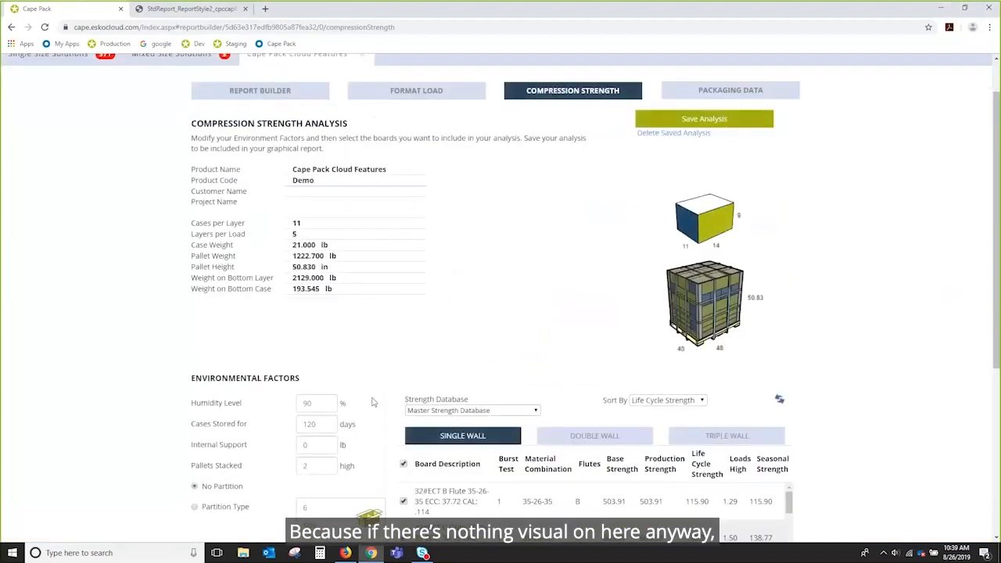
scroll(404, 376, "down", 3)
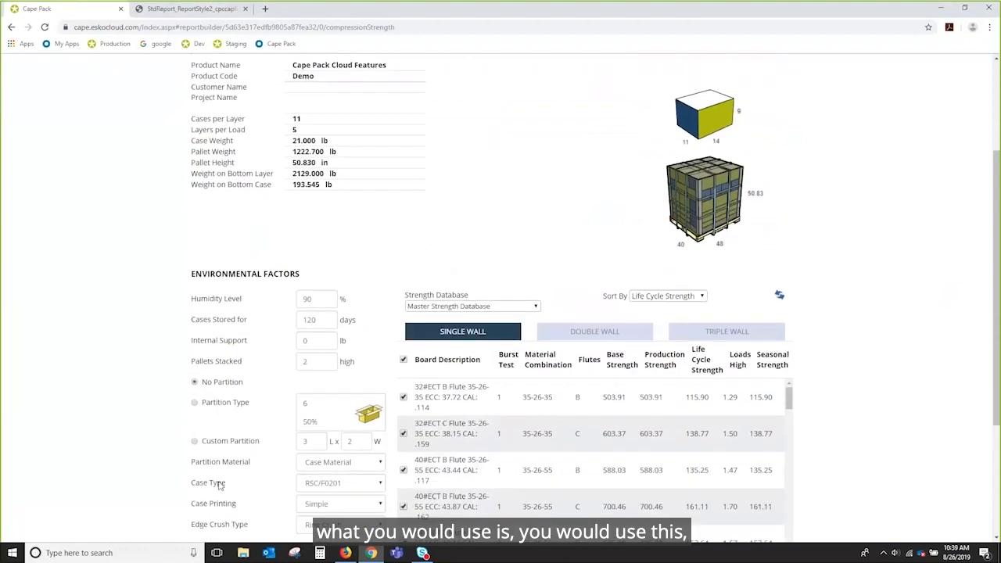
Step: Change the environmental factors from no partition to a custom 3 by 2 partition
left_click(194, 441)
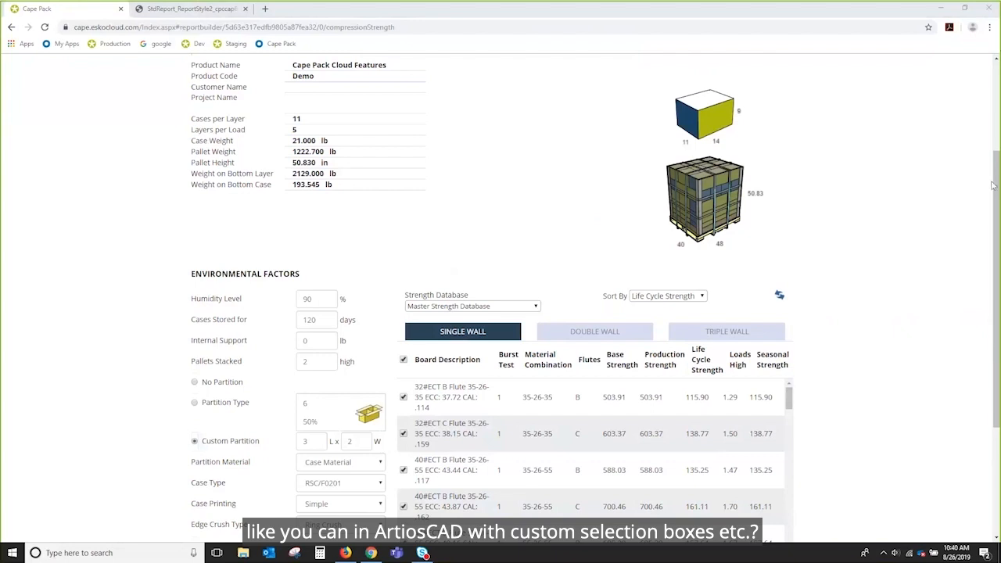
scroll(835, 55, "up", 2)
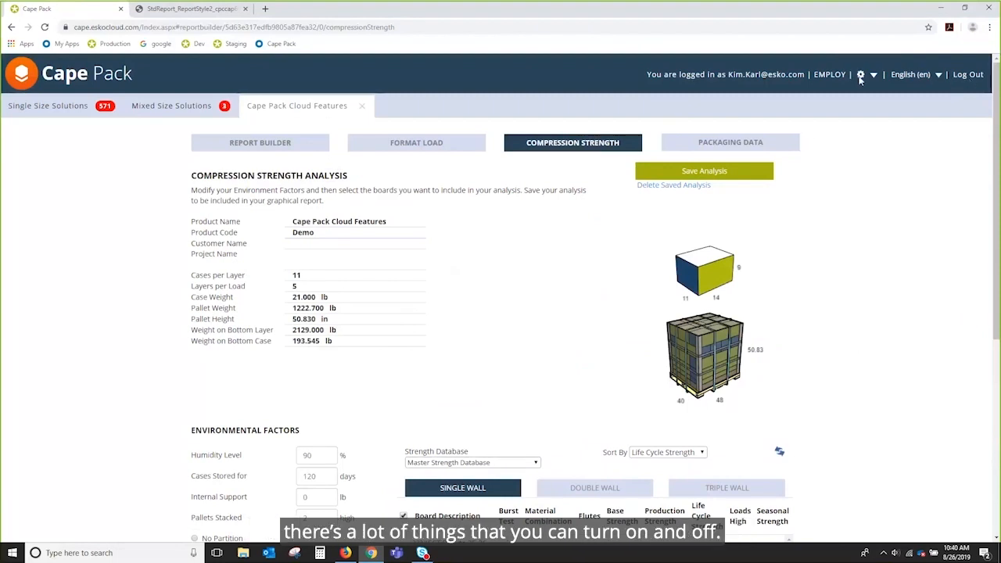
Step: Open the company Settings page and look over its report options, such as 90 days to keep saved reports
left_click(860, 75)
left_click(813, 104)
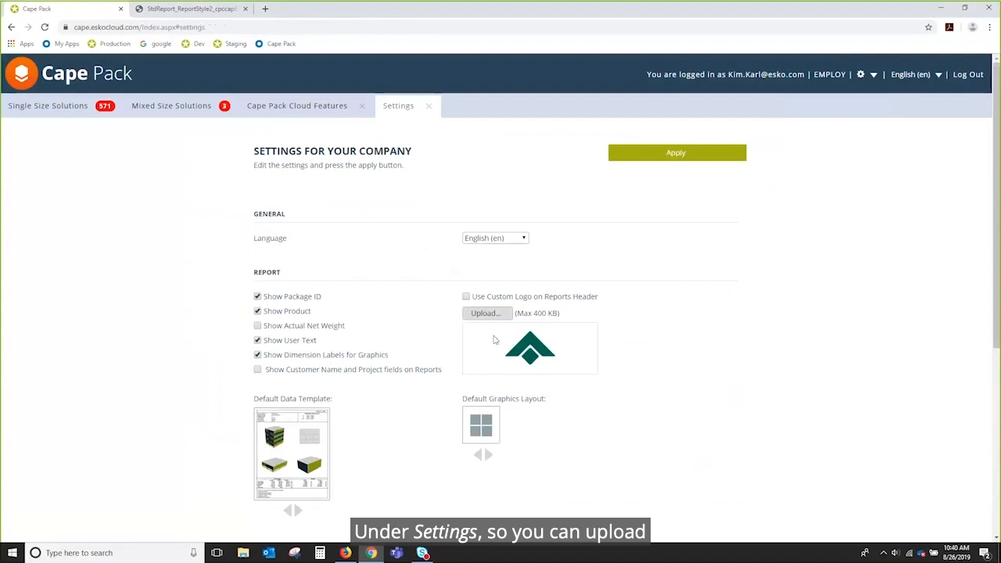
scroll(713, 319, "down", 2)
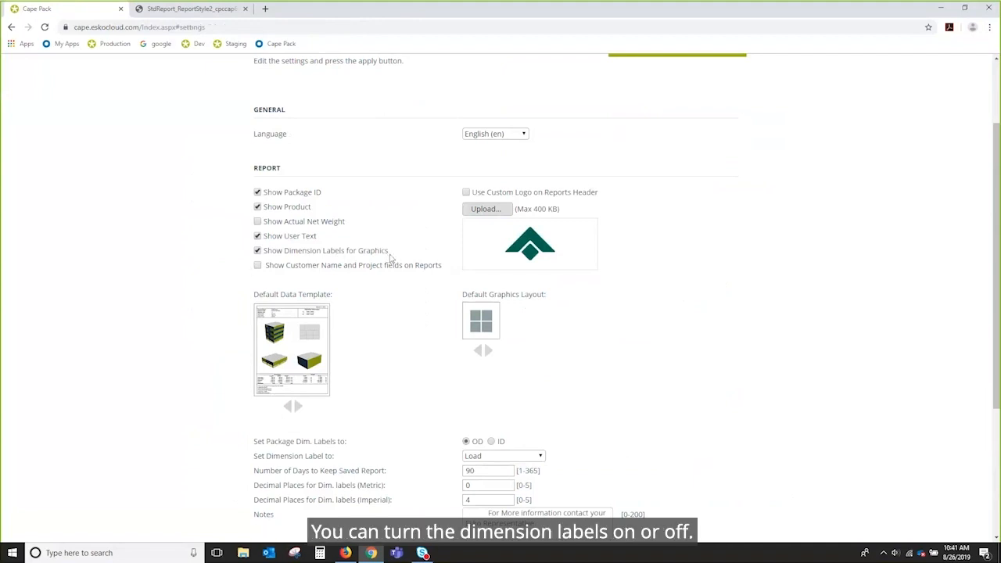
scroll(612, 318, "down", 1)
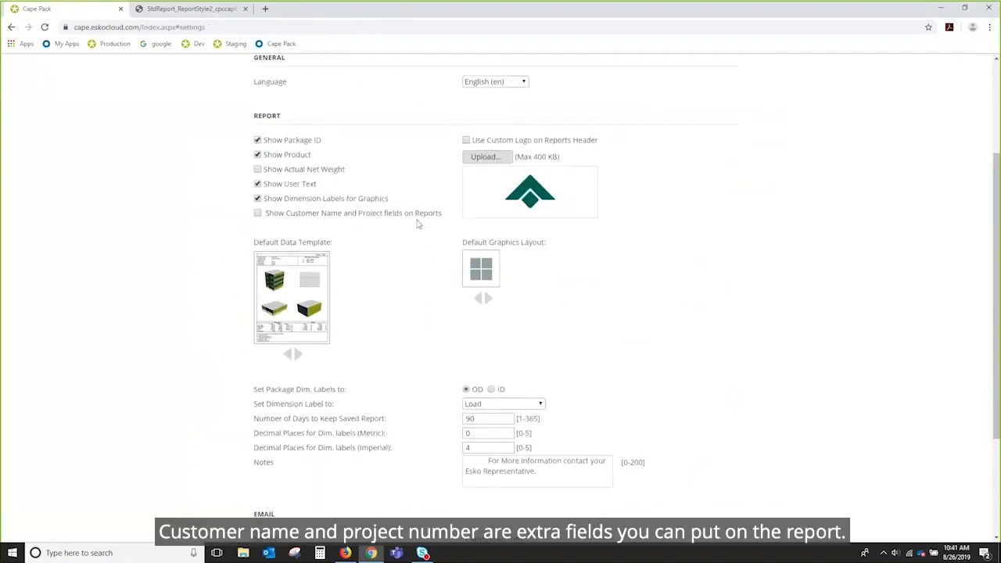
scroll(770, 307, "down", 3)
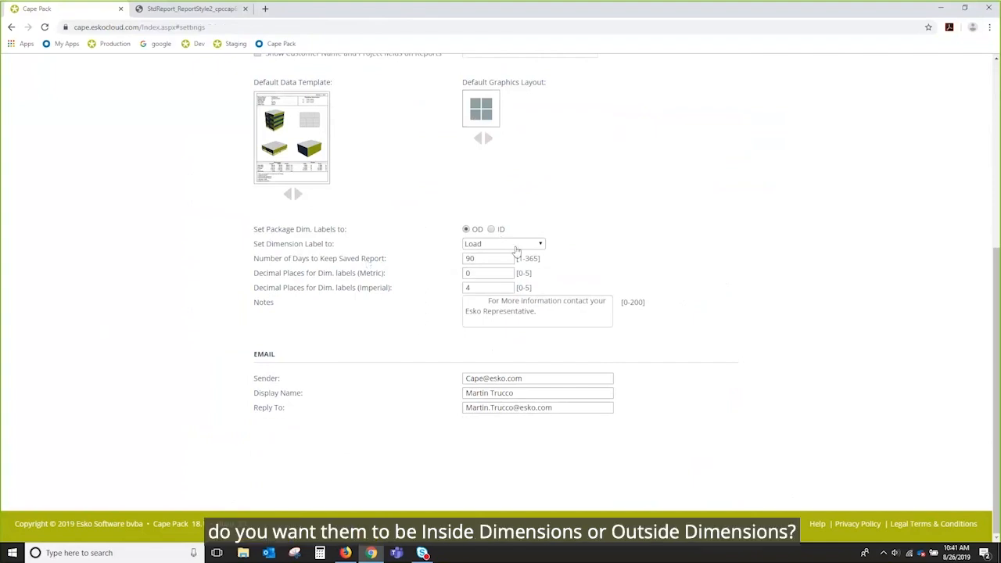
Step: Review the Set Dimension Label to choices, keeping Load selected
left_click(540, 244)
left_click(472, 255)
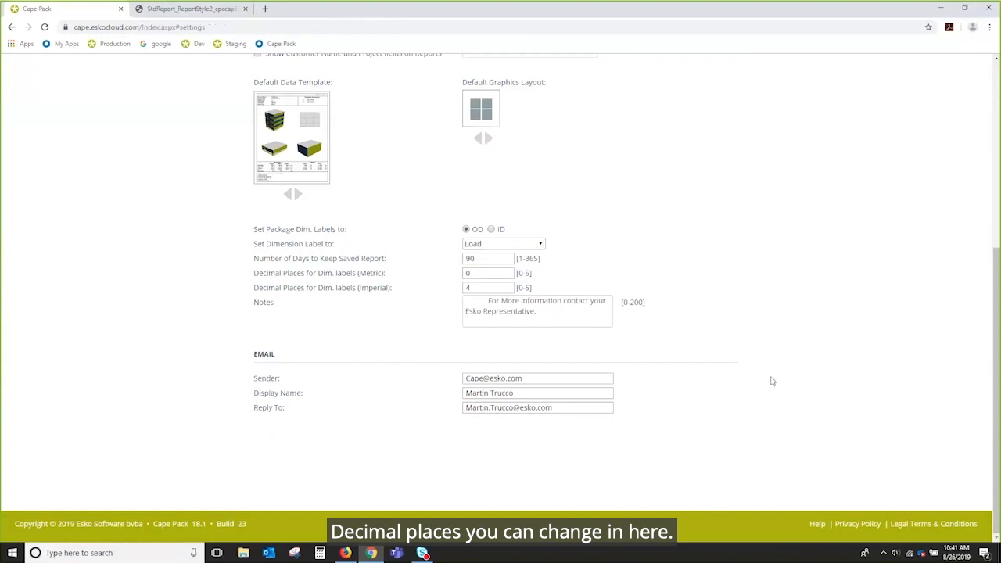
scroll(770, 381, "up", 3)
scroll(771, 380, "up", 1)
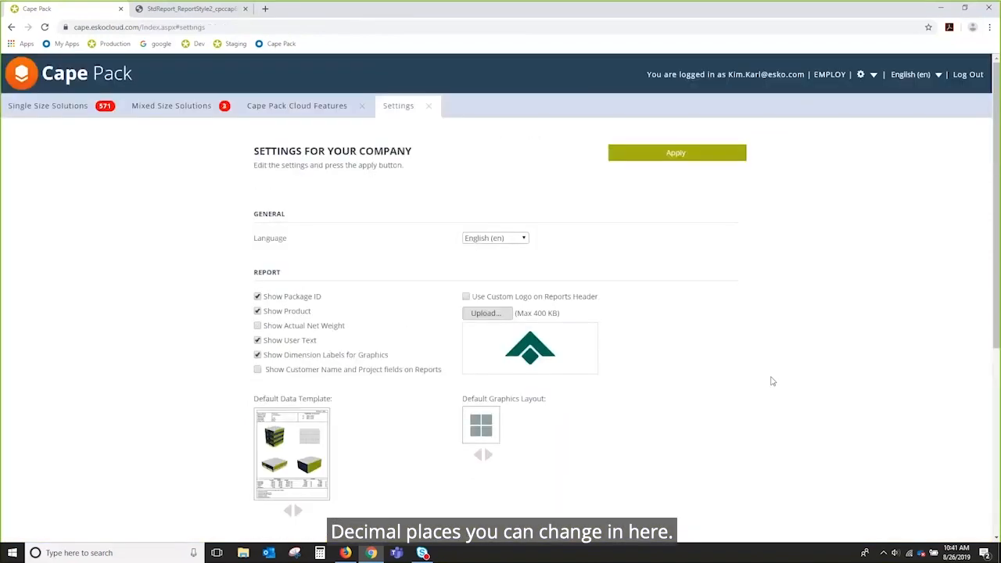
scroll(771, 381, "down", 3)
scroll(771, 381, "up", 3)
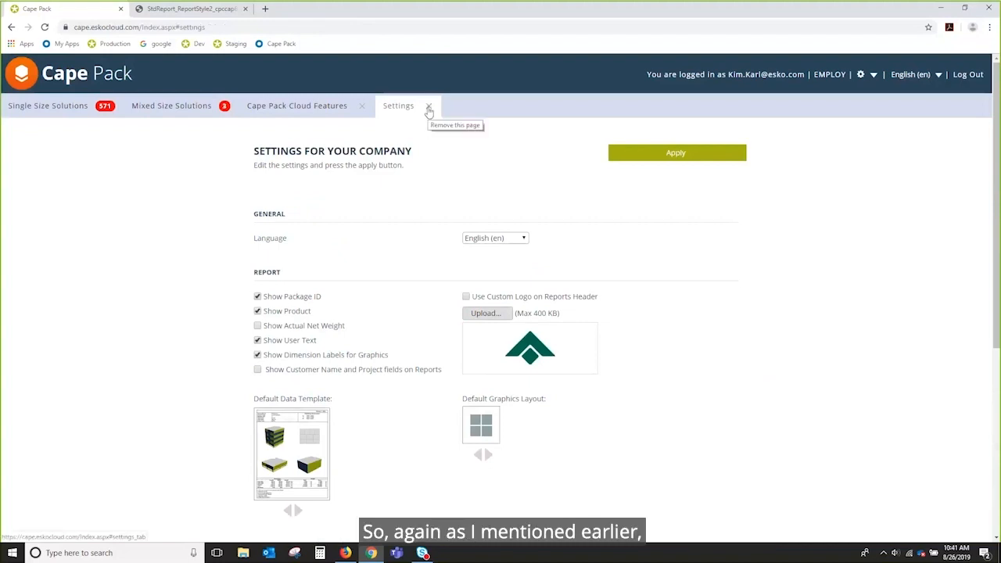
Step: Close the Settings page and go back to the Report Builder
left_click(428, 108)
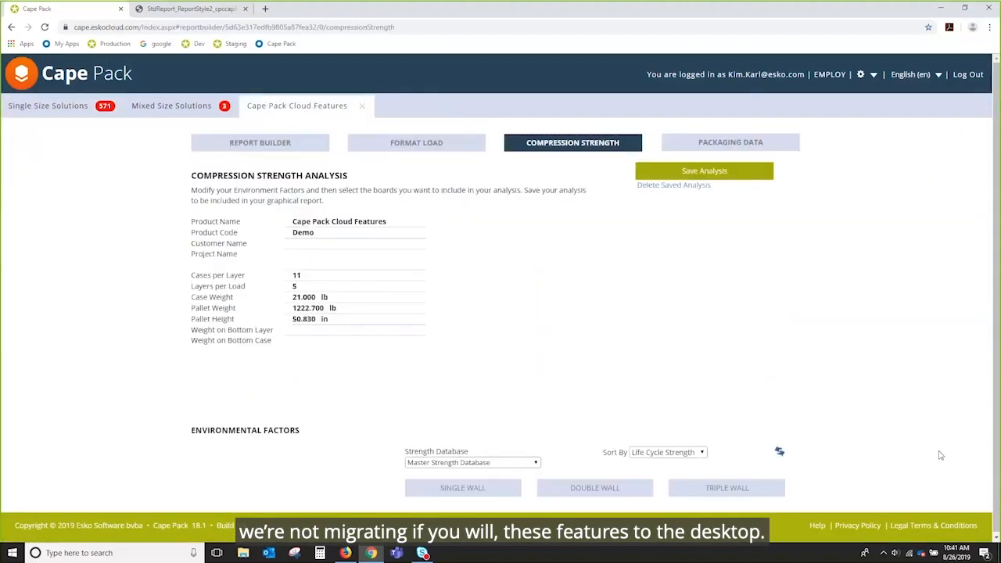
left_click(262, 145)
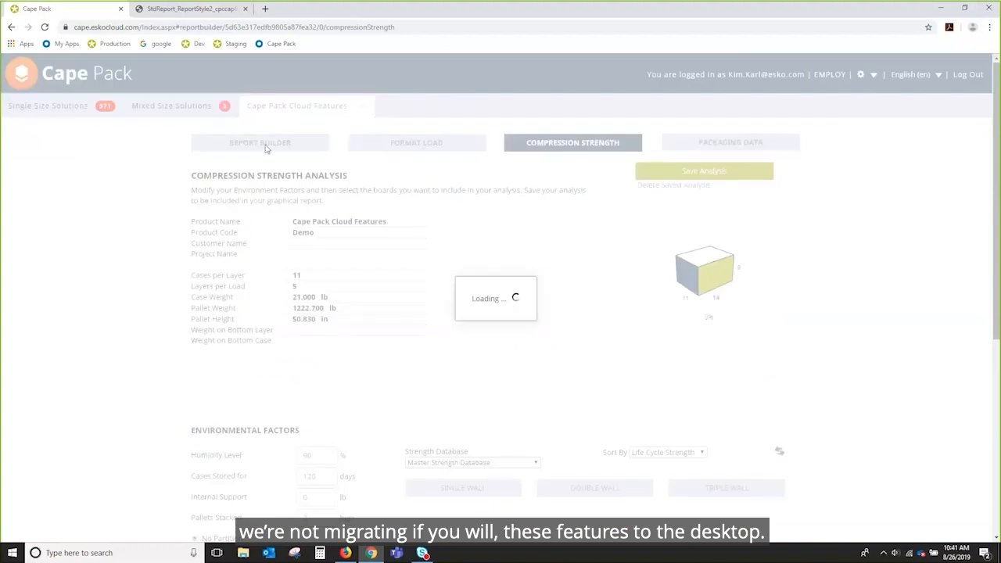